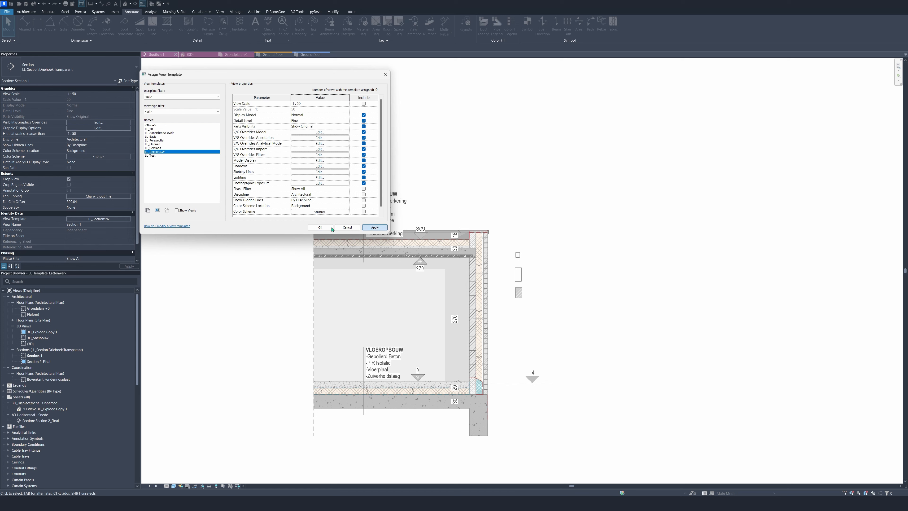
# Step: Assign the LL_Sections.W view template to Section 1 and enable LL_Filled.Region for the LL_Snelbouw_140x300 detail item type
pyautogui.click(324, 228)
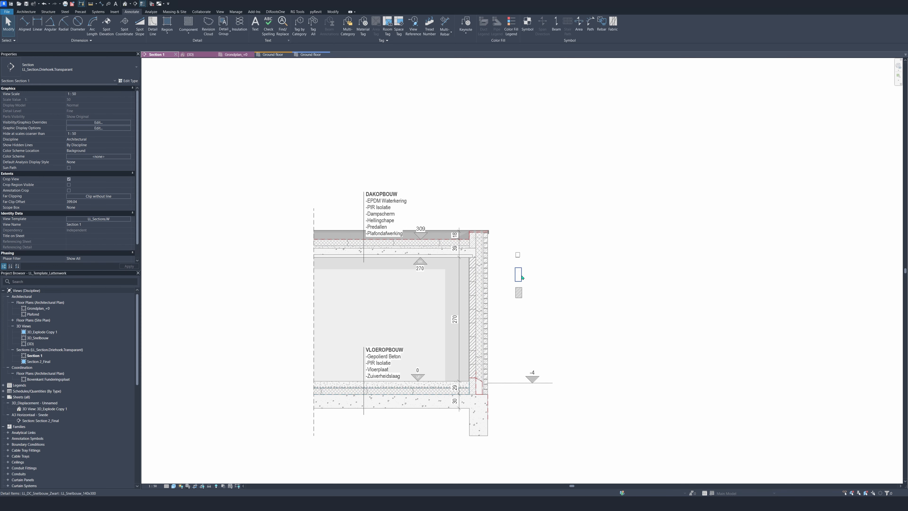
pyautogui.click(521, 277)
pyautogui.click(136, 81)
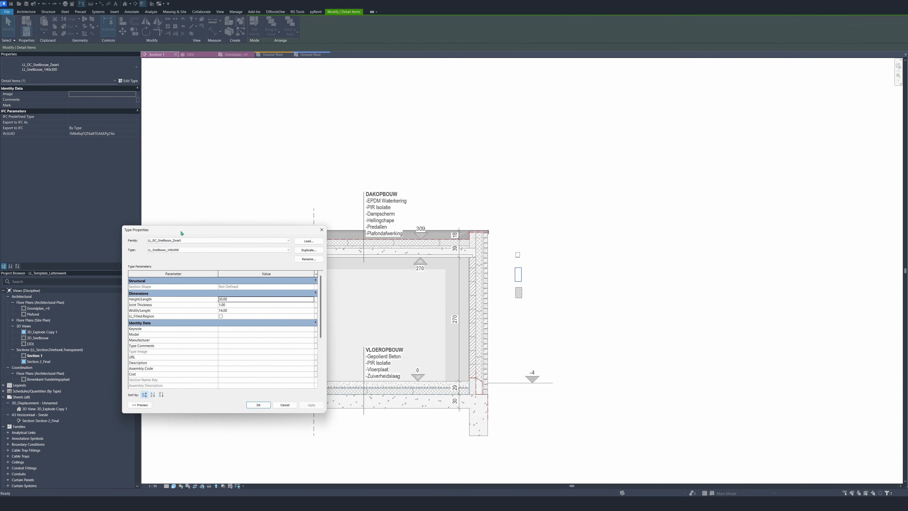
pyautogui.click(228, 317)
pyautogui.click(319, 405)
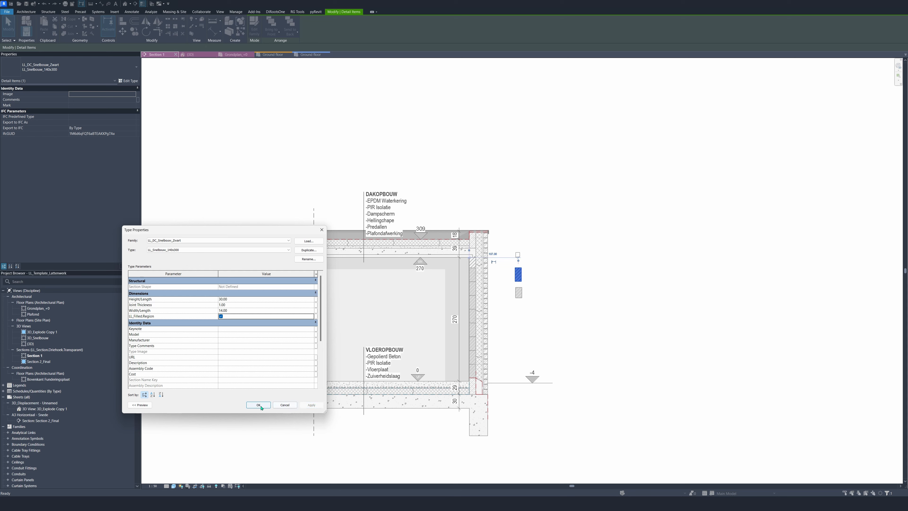
pyautogui.click(260, 405)
# Step: Move the loose LL_Snelbouw_Parametric_01 block into the gap above the topmost full block of the inner wall leaf
pyautogui.click(520, 327)
pyautogui.click(519, 293)
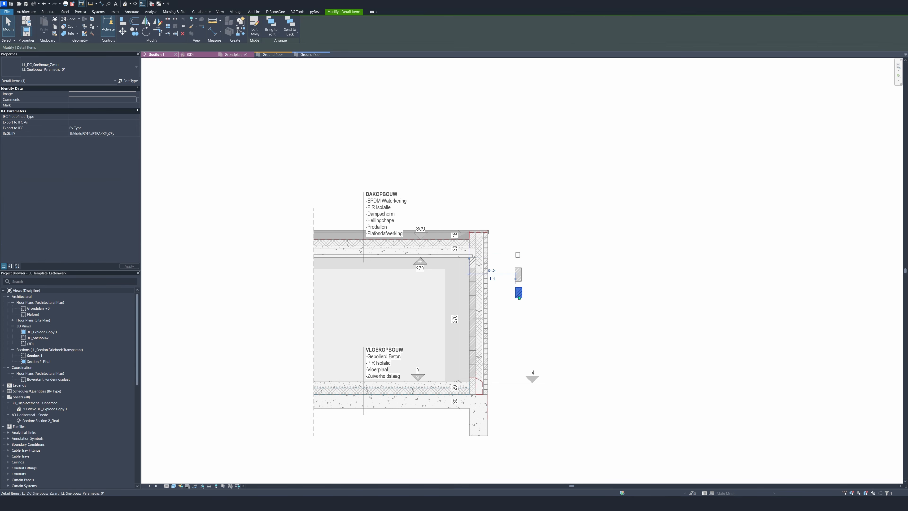
pyautogui.click(522, 298)
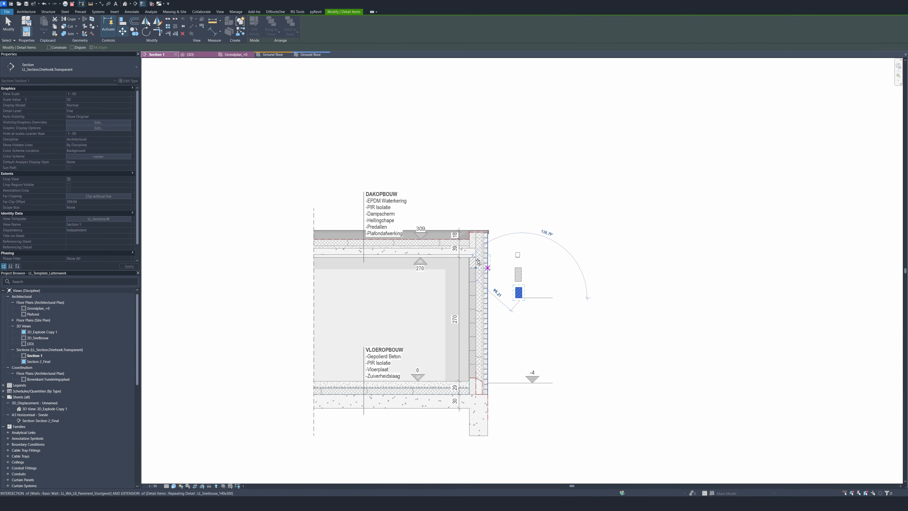
pyautogui.scroll(2, 474, 258)
pyautogui.click(476, 271)
pyautogui.press('Escape')
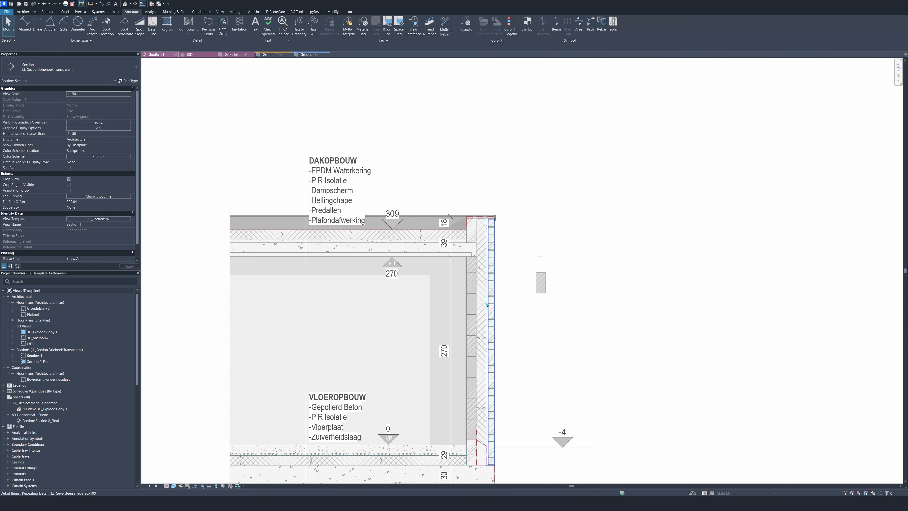
pyautogui.scroll(-2, 447, 271)
# Step: Enable LL_Filled.Region for the LL_Gevelsteen_90x100(Voeg) brick type, using the loose brick beside the section
pyautogui.click(519, 257)
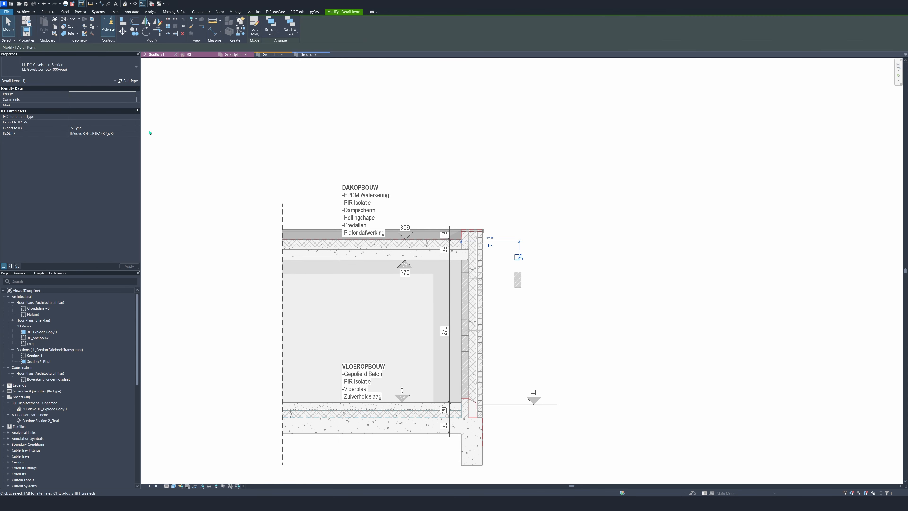
pyautogui.click(126, 81)
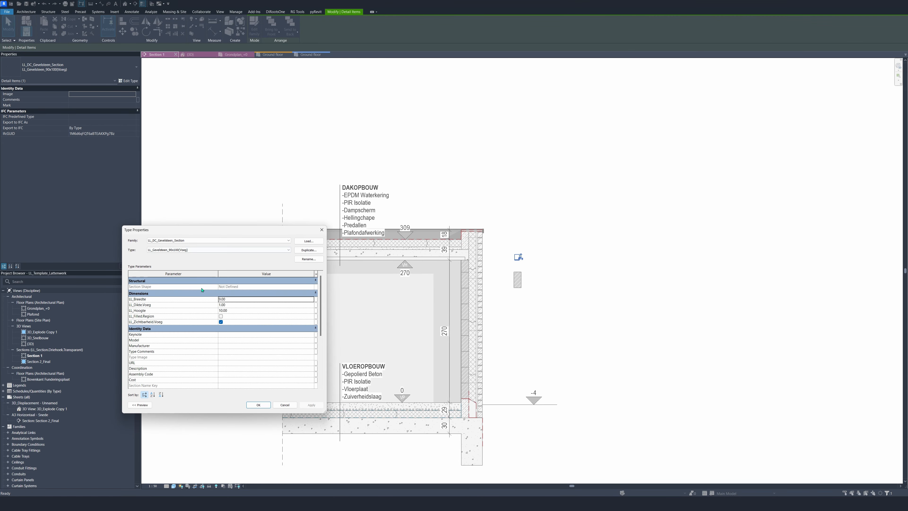
pyautogui.click(220, 317)
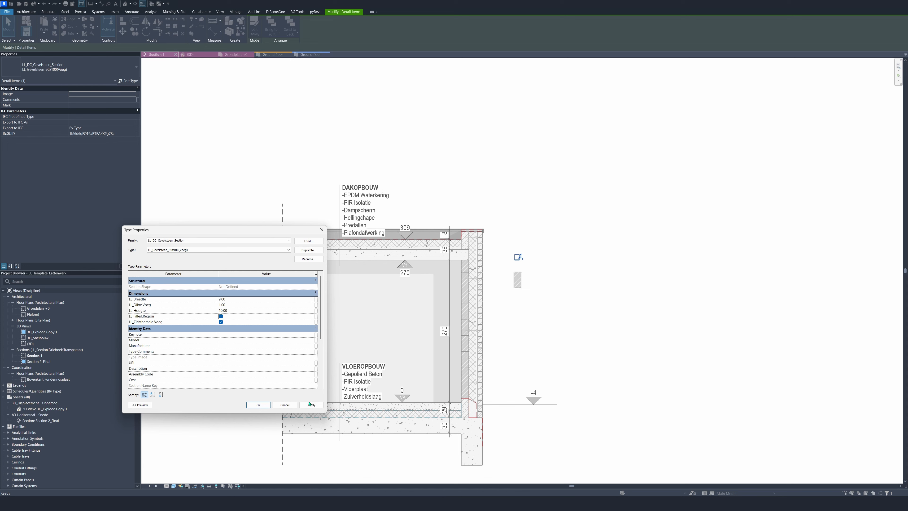
pyautogui.click(309, 405)
pyautogui.click(258, 404)
pyautogui.click(538, 322)
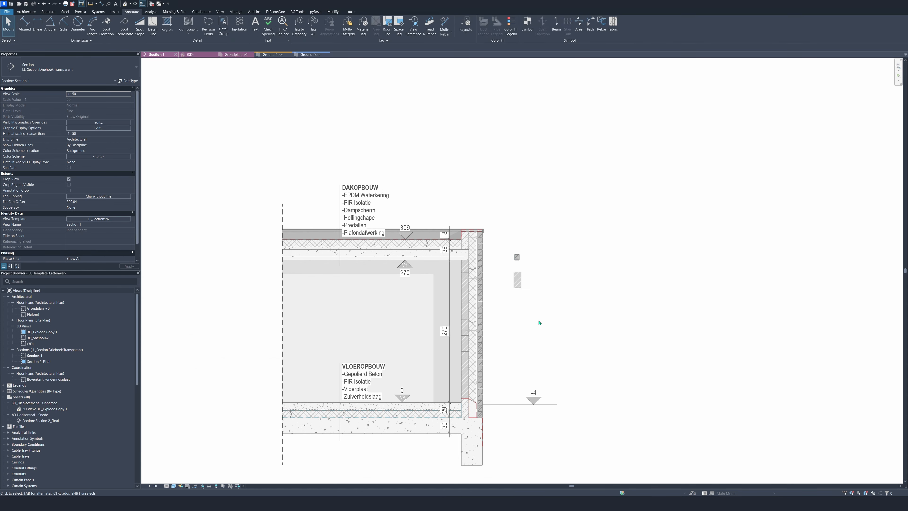
# Step: View the facade brick's detail family with its width, height and joint parameters, and return to Section 1
pyautogui.click(308, 55)
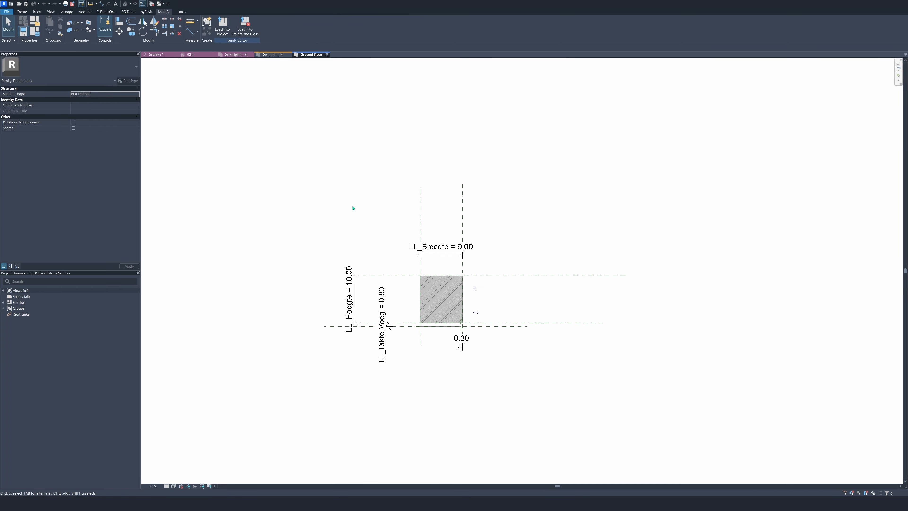
pyautogui.click(147, 56)
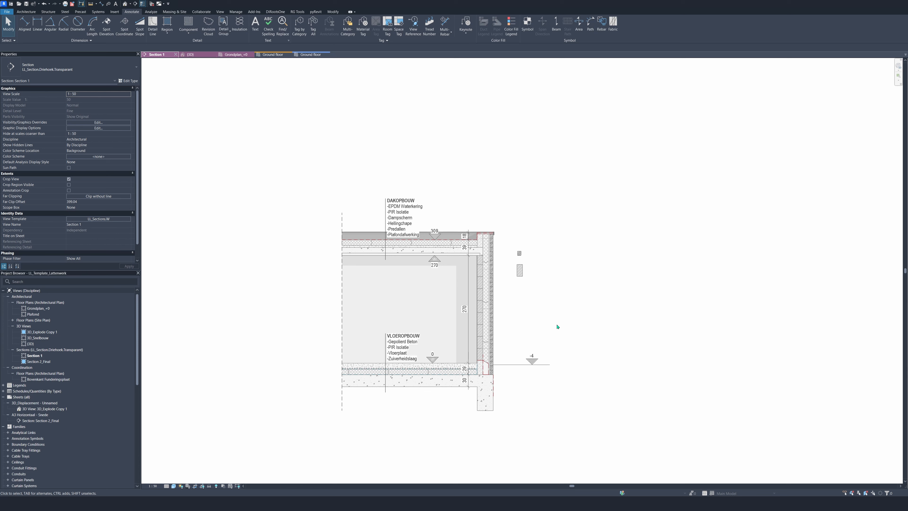
pyautogui.press('alt')
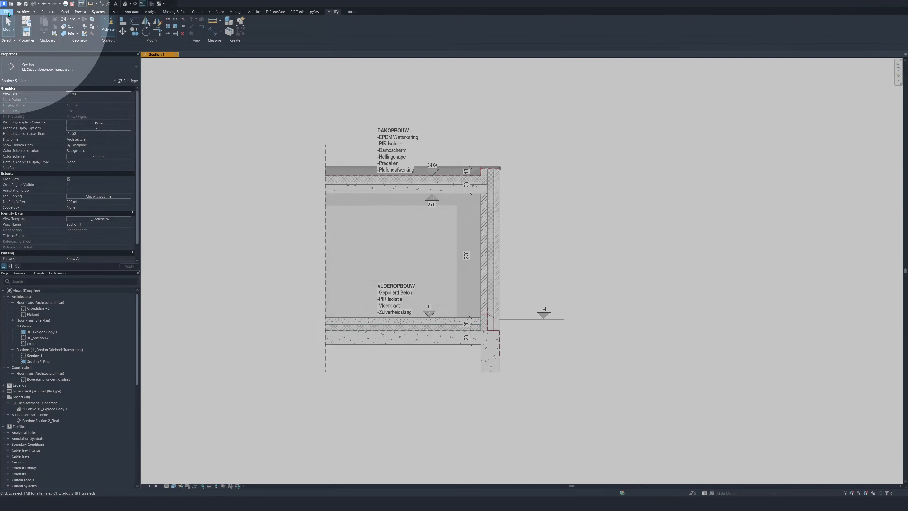
# Step: Create a new family from the Metric Detail Item template
pyautogui.click(8, 11)
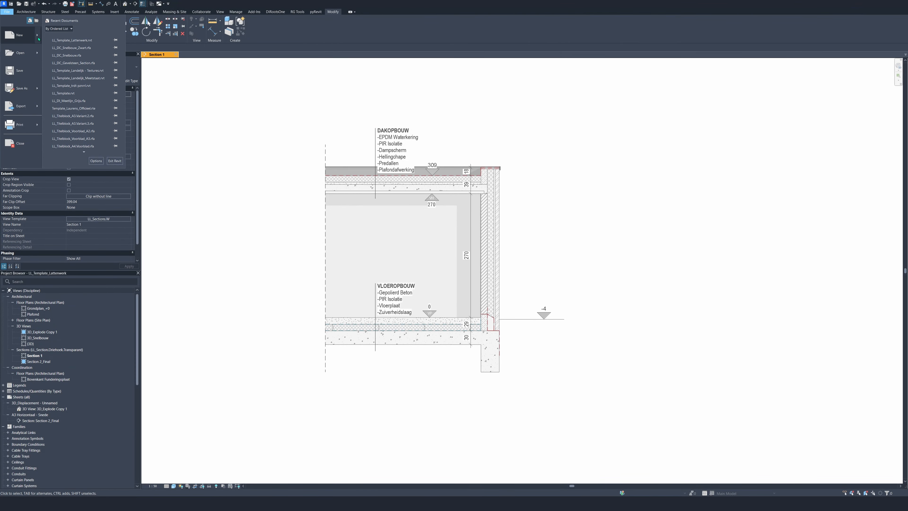
pyautogui.moveTo(39, 39)
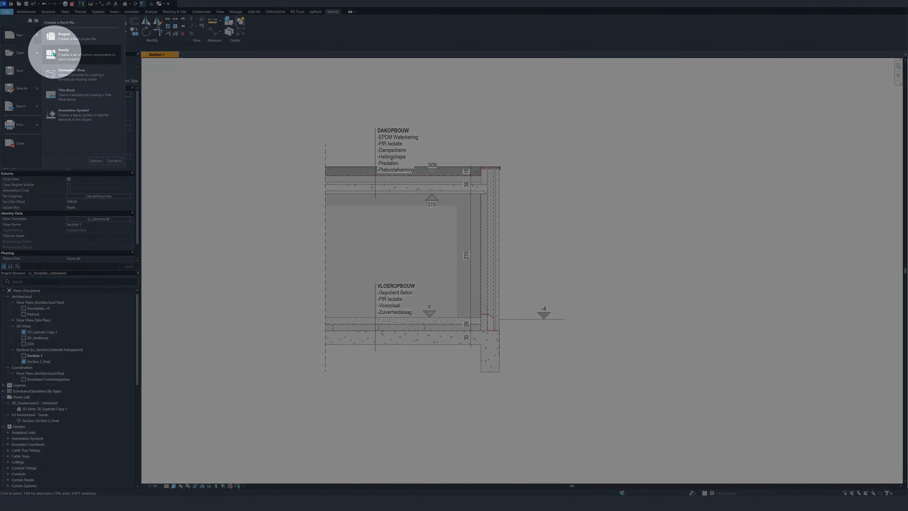
pyautogui.click(67, 54)
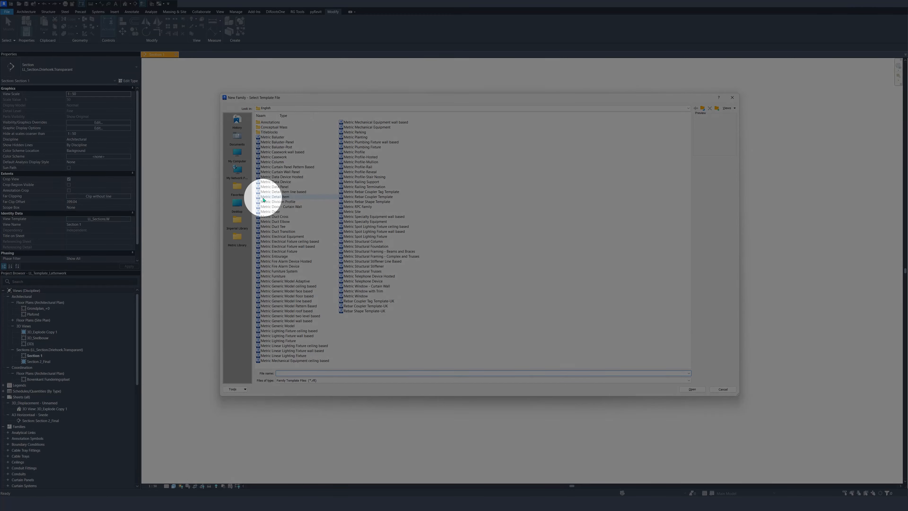
pyautogui.click(272, 197)
pyautogui.click(691, 389)
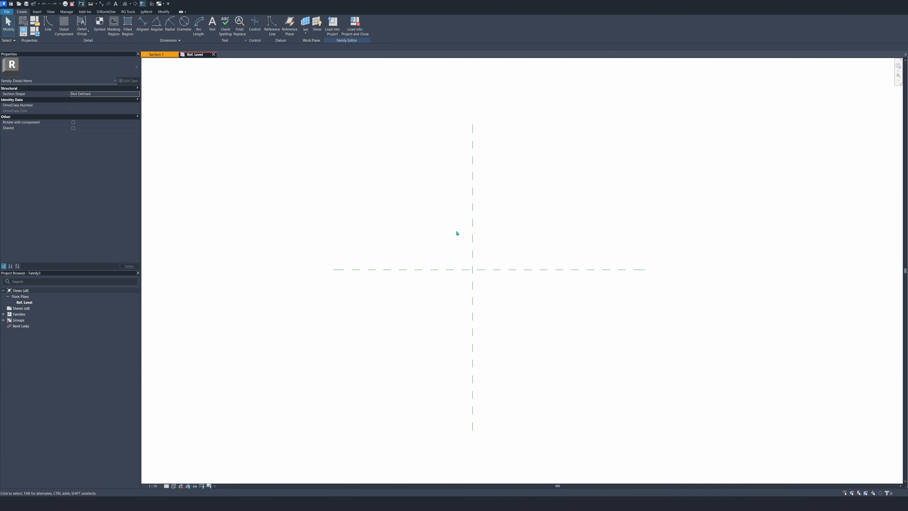
# Step: Set the new family's project length unit to centimeters
pyautogui.scroll(1, 423, 258)
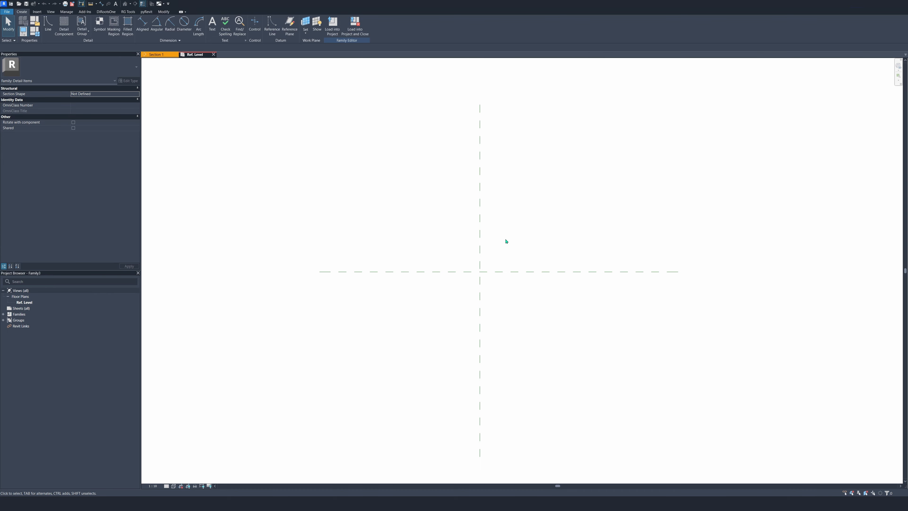
pyautogui.press('u')
pyautogui.press('n')
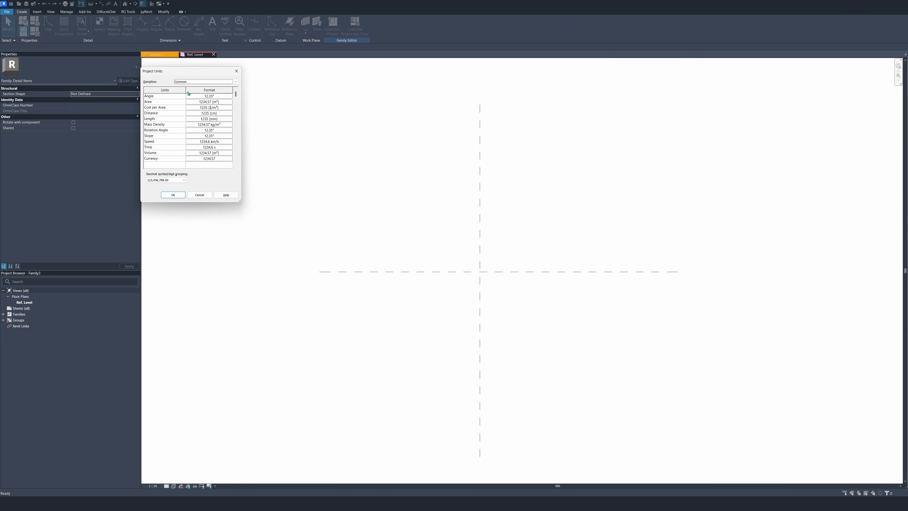
pyautogui.moveTo(176, 71); pyautogui.dragTo(340, 150)
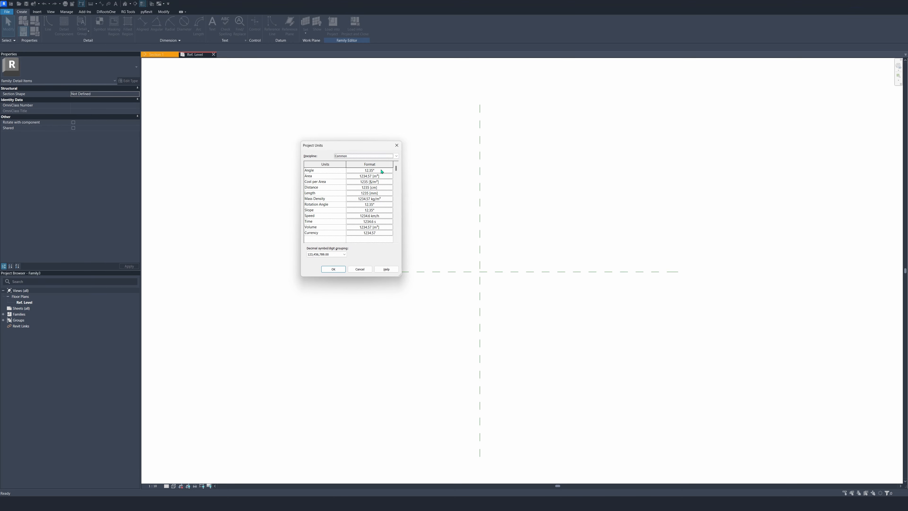
pyautogui.click(370, 189)
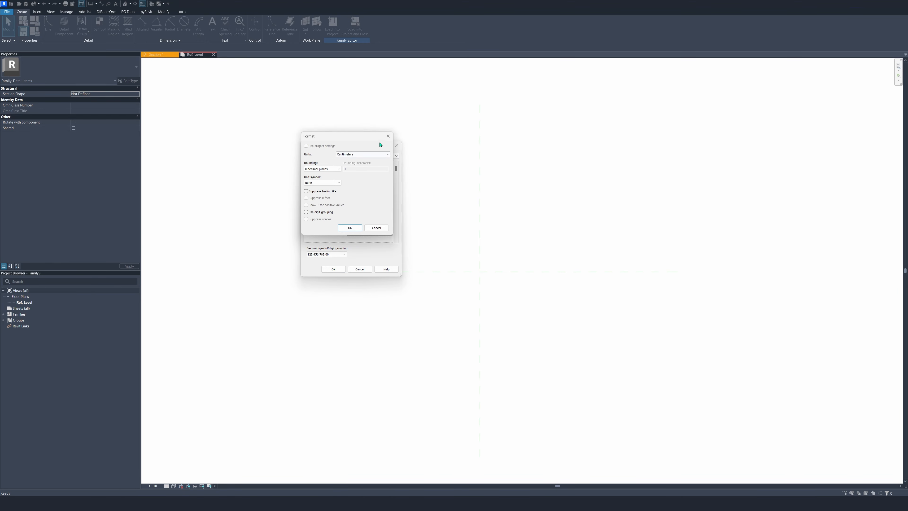
pyautogui.click(389, 136)
pyautogui.click(374, 199)
pyautogui.click(388, 136)
pyautogui.click(377, 194)
pyautogui.click(359, 156)
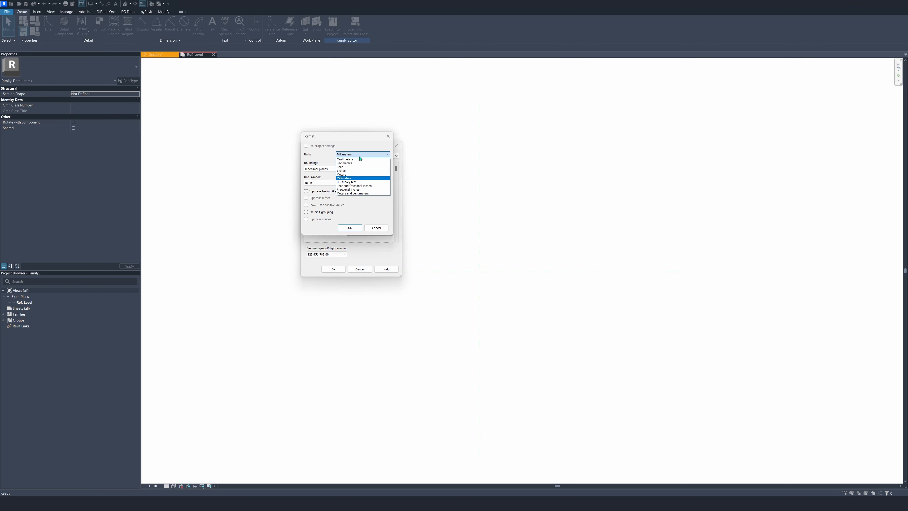
pyautogui.click(360, 159)
pyautogui.click(350, 227)
pyautogui.click(333, 268)
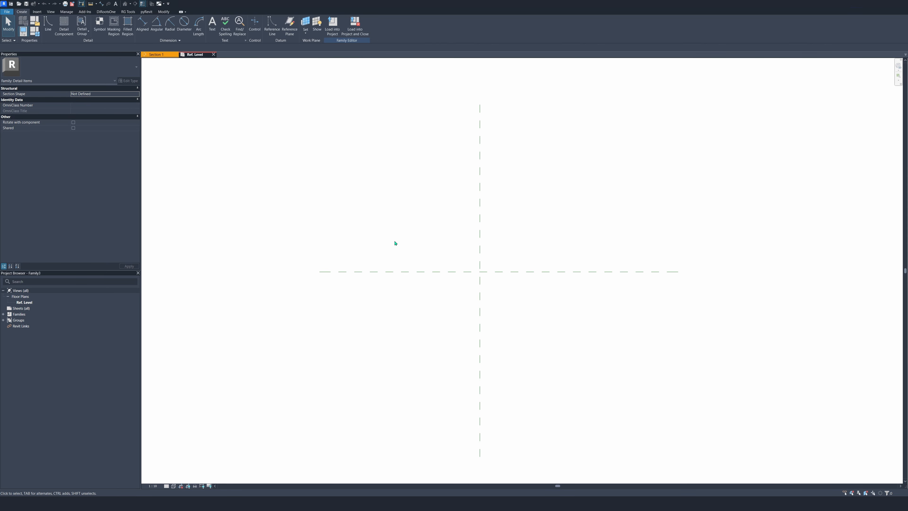
# Step: Draw reference planes: a vertical one about 38 cm right of the vertical centre plane, a horizontal one about 103 cm above the horizontal centre plane
pyautogui.scroll(-2, 394, 241)
pyautogui.moveTo(394, 232); pyautogui.dragTo(339, 276, button='middle')
pyautogui.scroll(1, 398, 282)
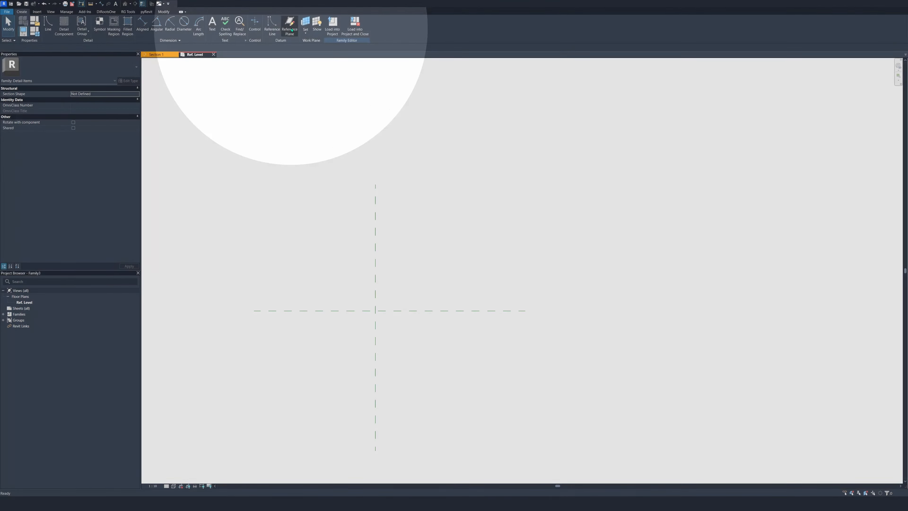
pyautogui.click(289, 27)
pyautogui.click(412, 184)
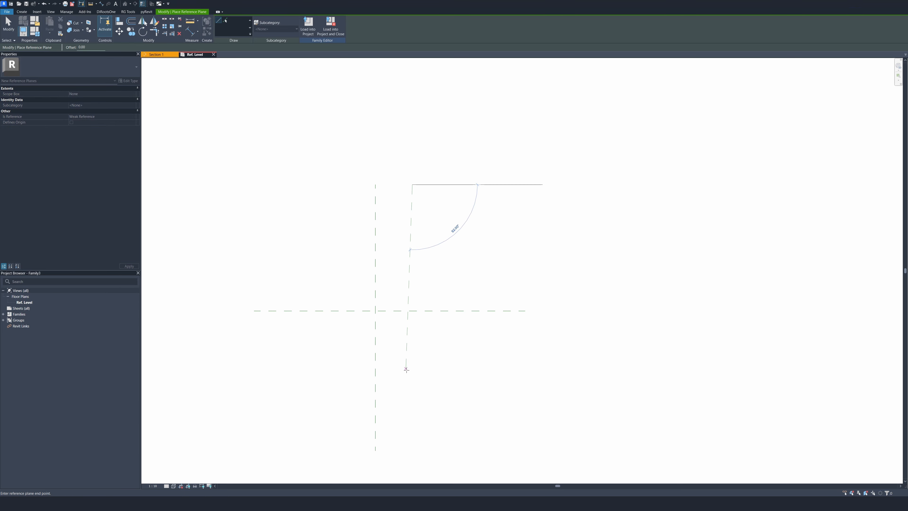
pyautogui.click(412, 394)
pyautogui.click(483, 211)
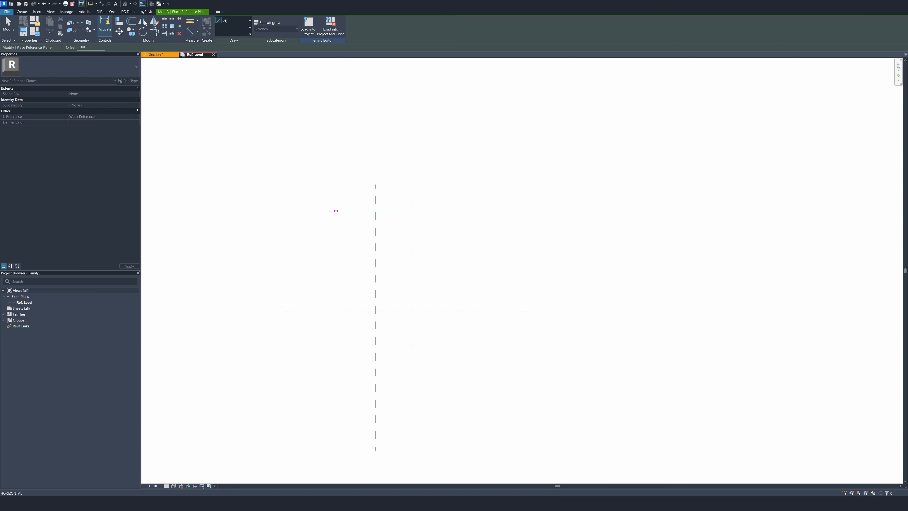
pyautogui.click(329, 211)
pyautogui.press('Escape')
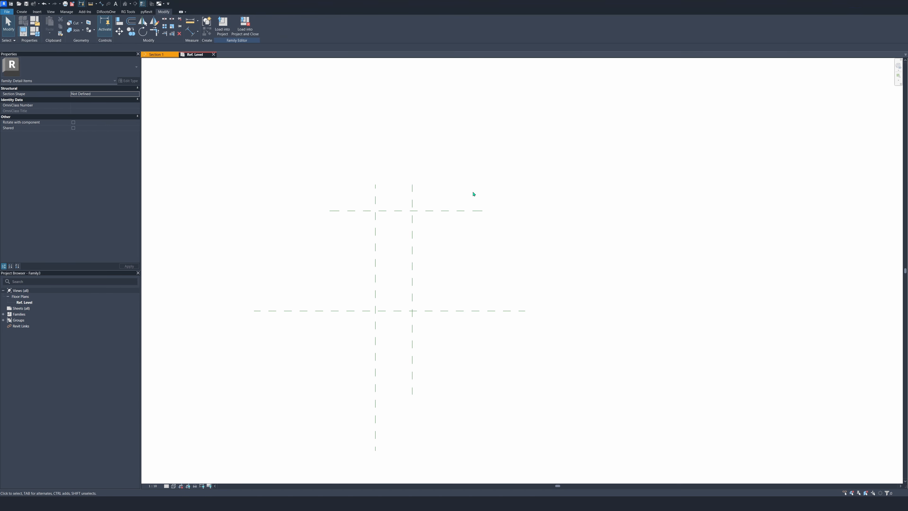
# Step: Set Is Reference to Left for the original vertical centre plane and to Bottom for the original horizontal centre plane
pyautogui.click(373, 239)
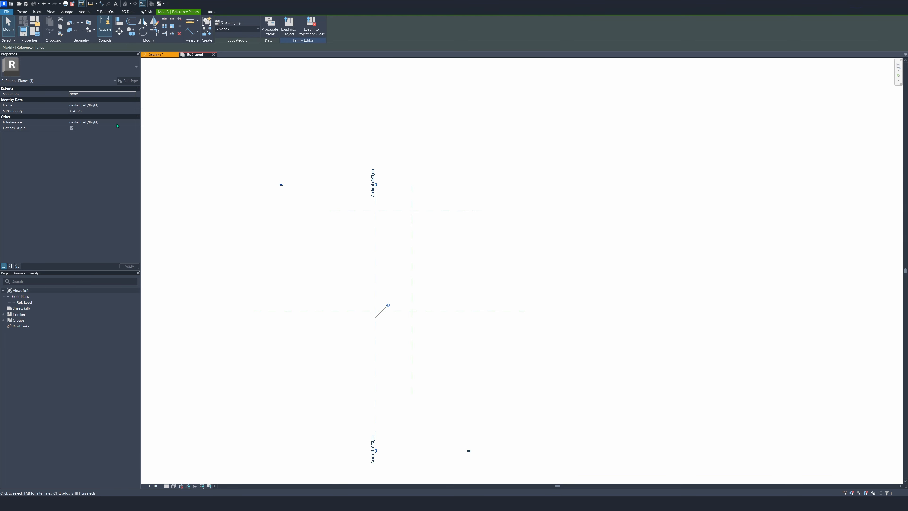
pyautogui.click(134, 122)
pyautogui.click(82, 128)
pyautogui.click(237, 203)
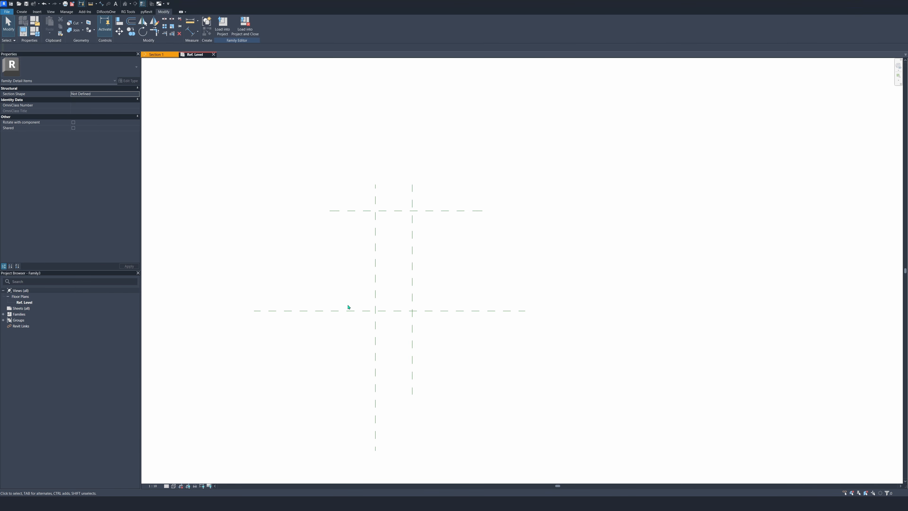
pyautogui.click(343, 311)
pyautogui.click(135, 123)
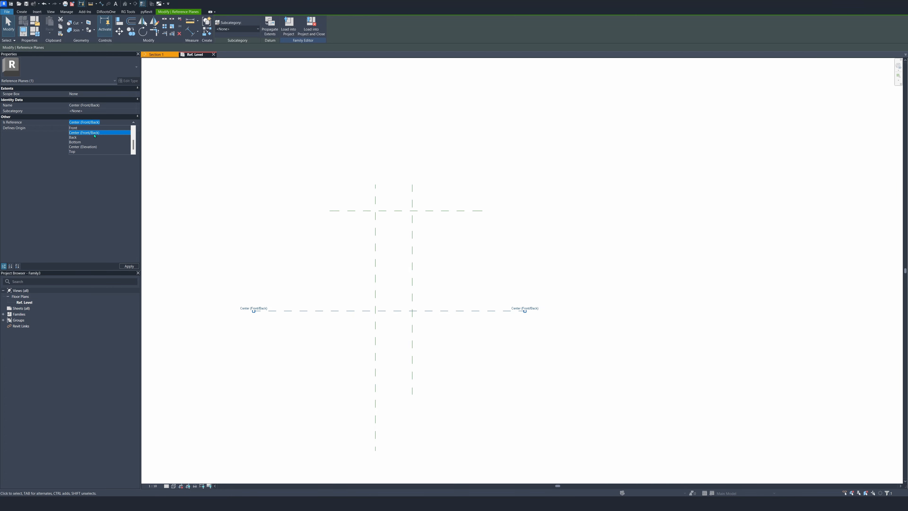
pyautogui.click(79, 143)
pyautogui.click(468, 271)
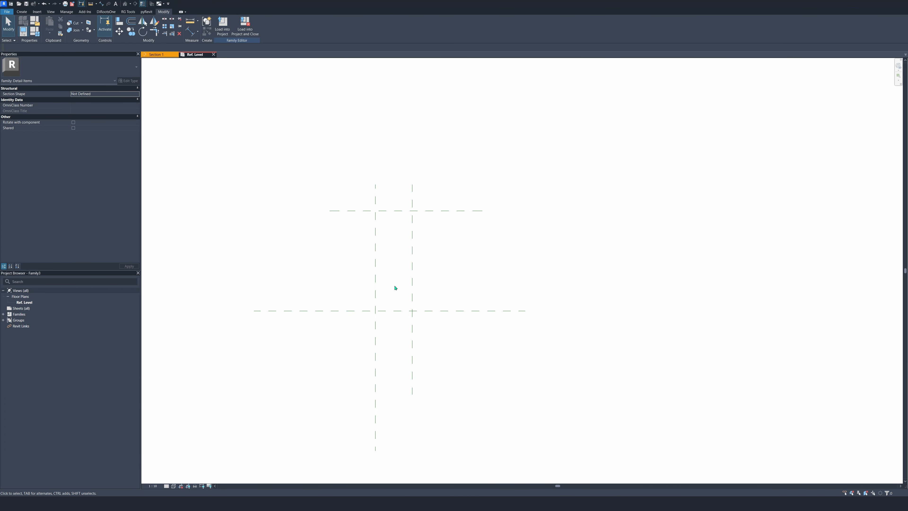
# Step: Add aligned dimensions between the two vertical reference planes and between the two horizontal reference planes
pyautogui.press('d')
pyautogui.press('i')
pyautogui.click(375, 197)
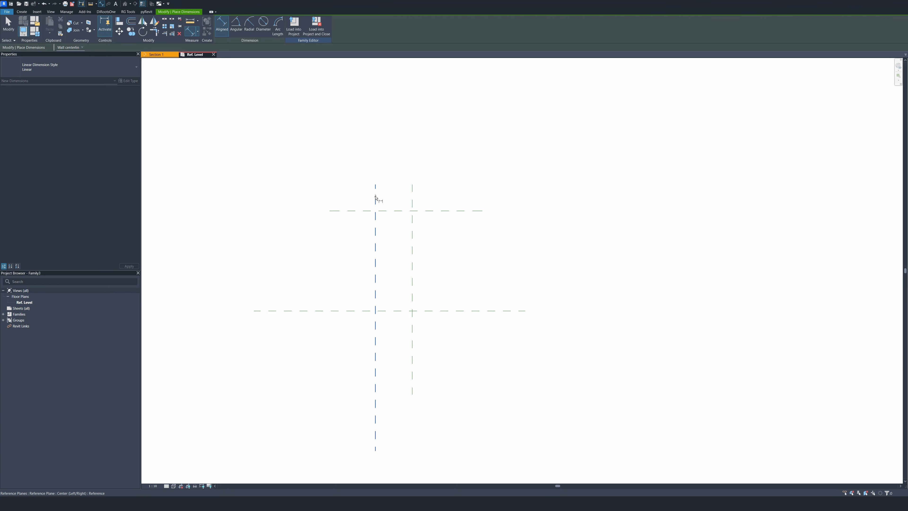
pyautogui.click(412, 202)
pyautogui.click(400, 194)
pyautogui.click(363, 214)
pyautogui.click(365, 311)
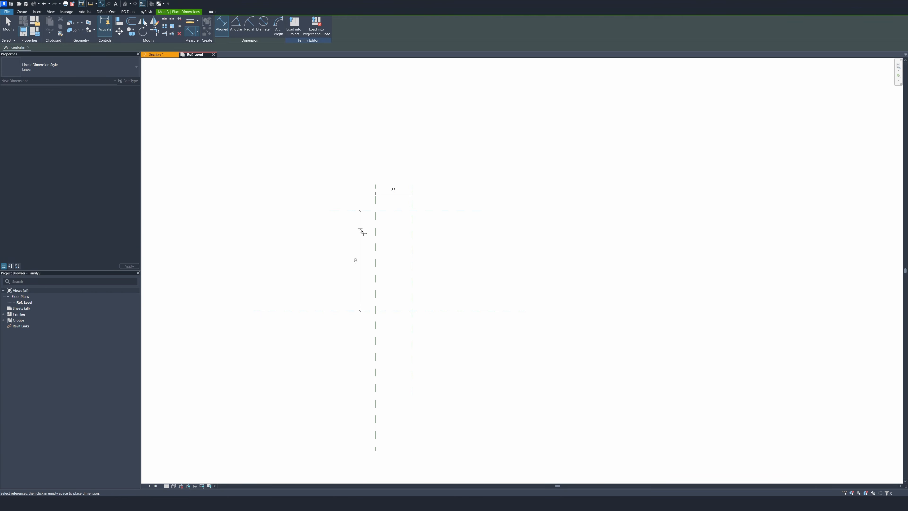
pyautogui.click(359, 258)
pyautogui.press('Escape')
# Step: Label the dimension between the two vertical reference planes with a new family type parameter named LL_Thickness
pyautogui.scroll(-1, 482, 268)
pyautogui.scroll(3, 390, 237)
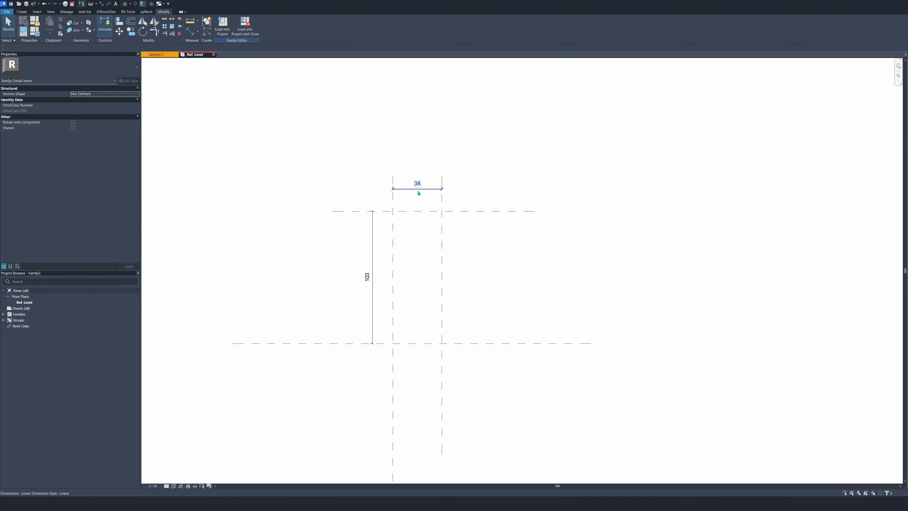
pyautogui.click(419, 191)
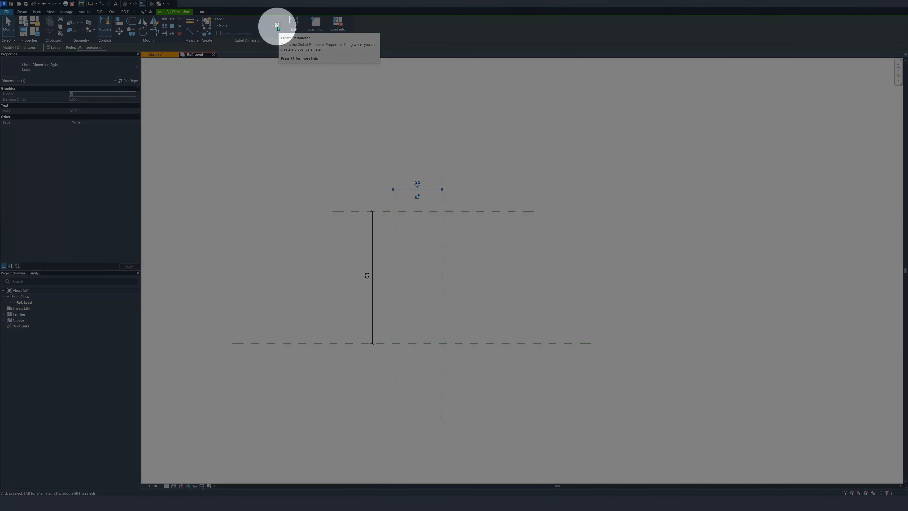
pyautogui.click(277, 27)
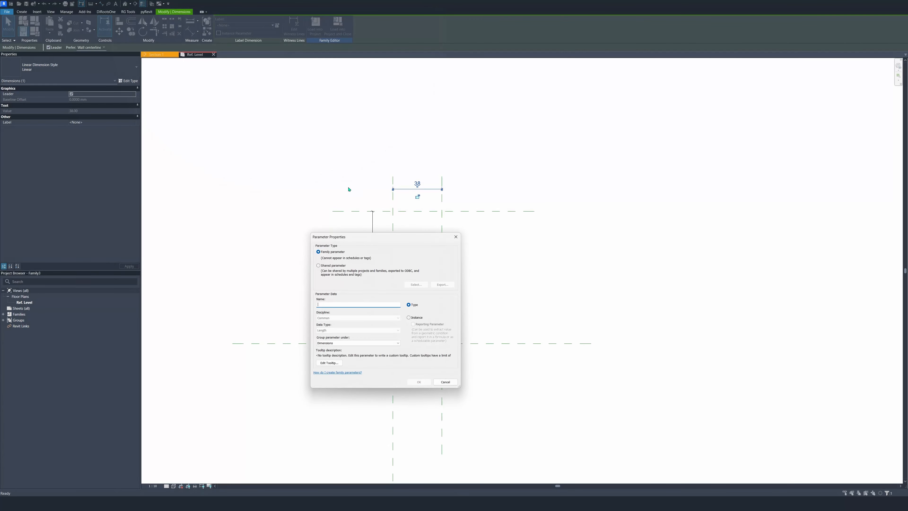
pyautogui.write('LL_Thickness')
pyautogui.click(417, 381)
pyautogui.click(410, 256)
# Step: Label the dimension between the two horizontal reference planes with a new family type parameter named LL_Height
pyautogui.click(372, 242)
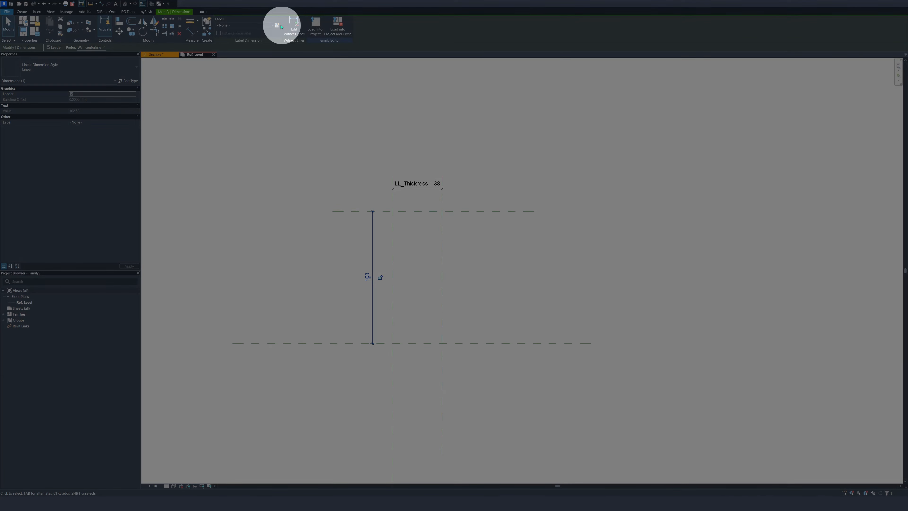
pyautogui.click(281, 27)
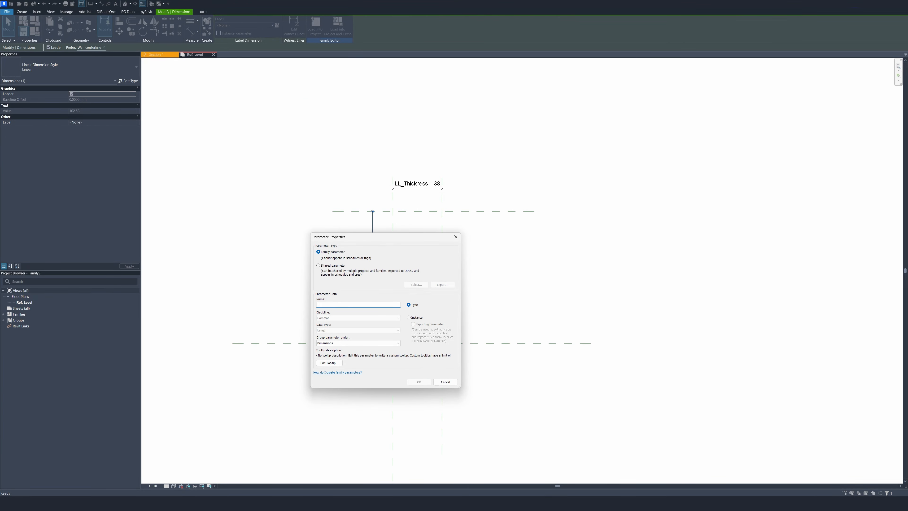
pyautogui.write('LL_Height')
pyautogui.click(418, 381)
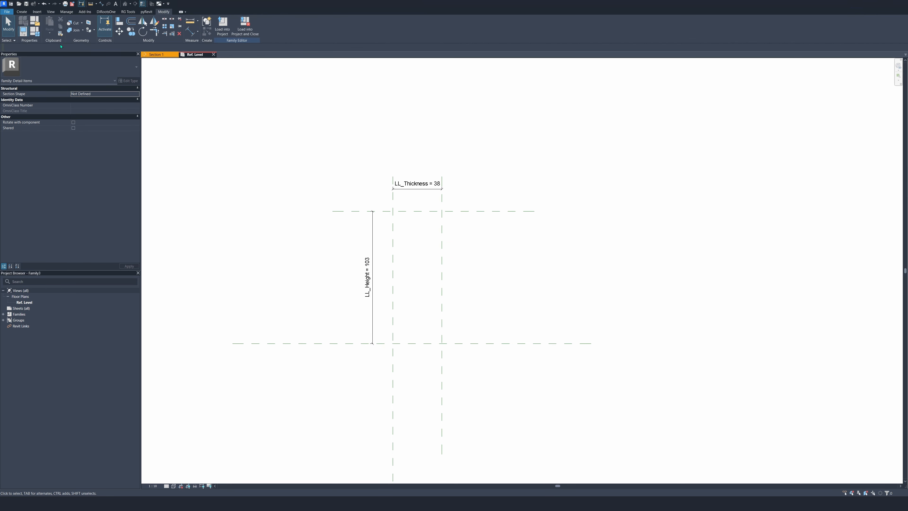
# Step: Set LL_Height to 30 and LL_Thickness to 14 in the family types and apply the values
pyautogui.click(34, 32)
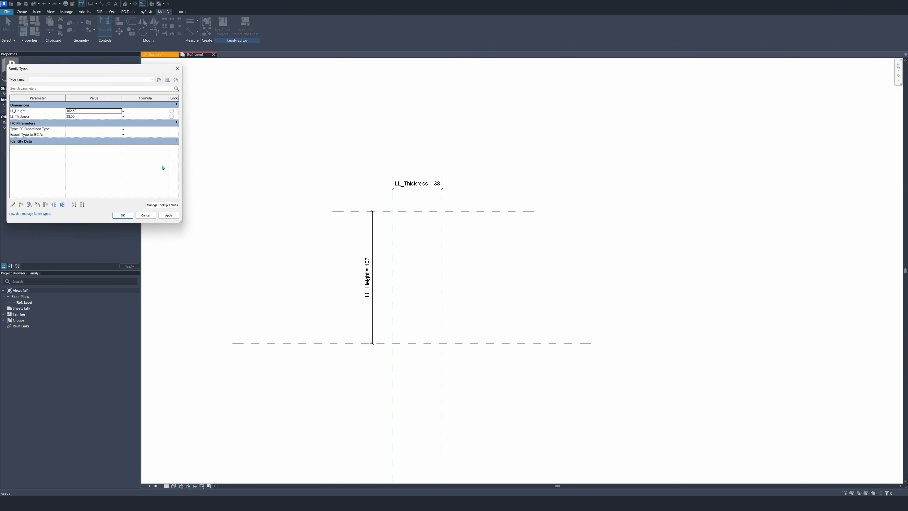
pyautogui.click(83, 111)
pyautogui.write('30')
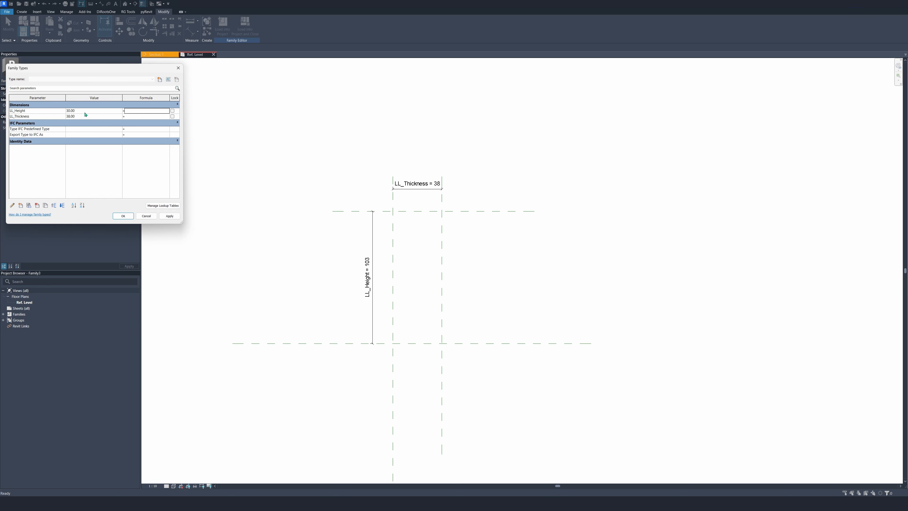
pyautogui.click(85, 116)
pyautogui.write('14')
pyautogui.press('Tab')
pyautogui.click(167, 216)
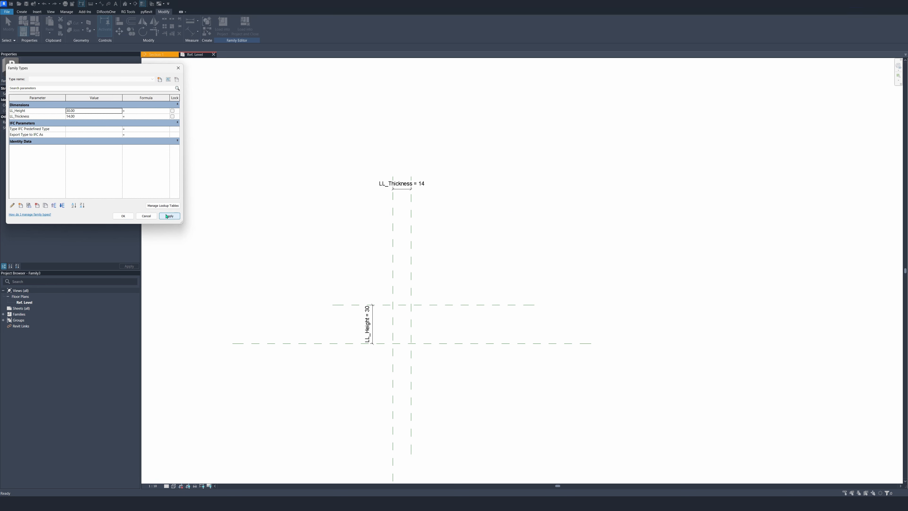
pyautogui.click(123, 216)
# Step: Move the LL_Thickness dimension down to just above the upper horizontal reference plane
pyautogui.moveTo(399, 183); pyautogui.dragTo(399, 289)
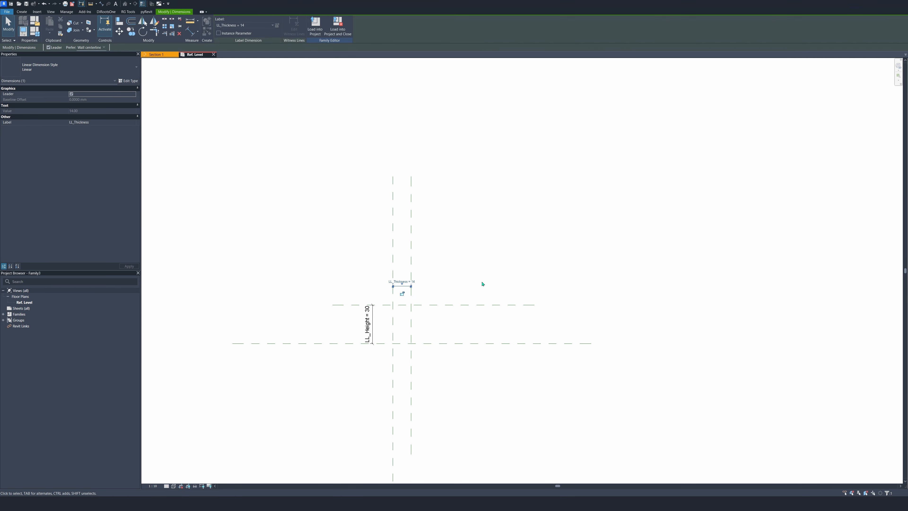
pyautogui.click(482, 286)
pyautogui.scroll(-1, 490, 376)
pyautogui.scroll(7, 420, 358)
pyautogui.scroll(-2, 519, 363)
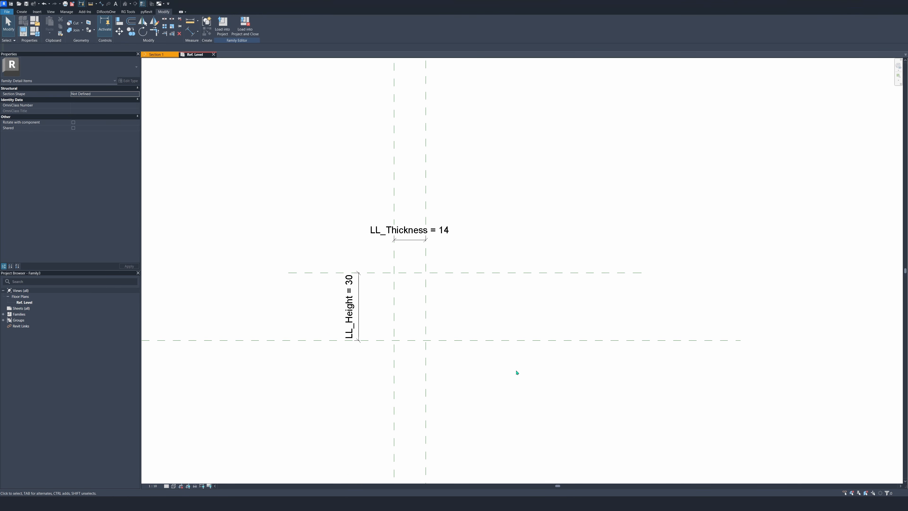
pyautogui.scroll(-1, 579, 378)
pyautogui.scroll(1, 381, 297)
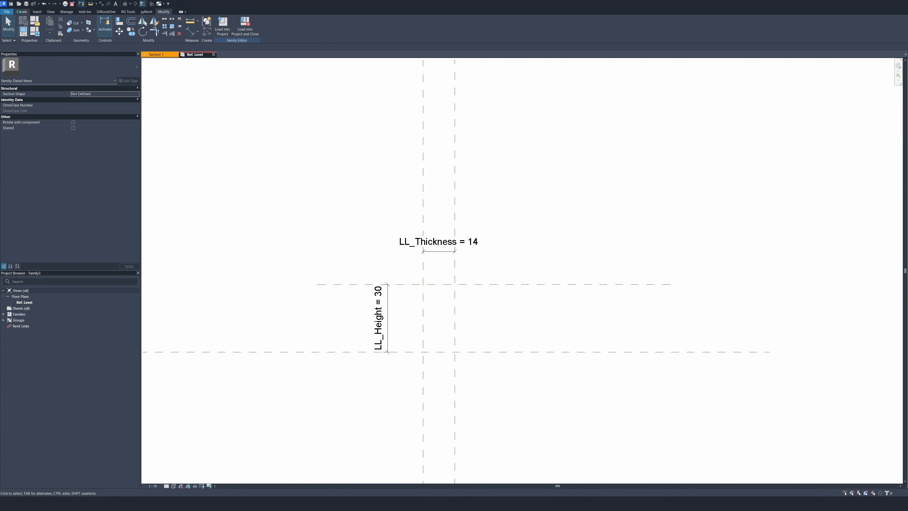
# Step: Create detail lines along all four reference planes with Pick Lines, locking each line to its plane
pyautogui.press('ctrl')
pyautogui.press('ctrl')
pyautogui.click(22, 12)
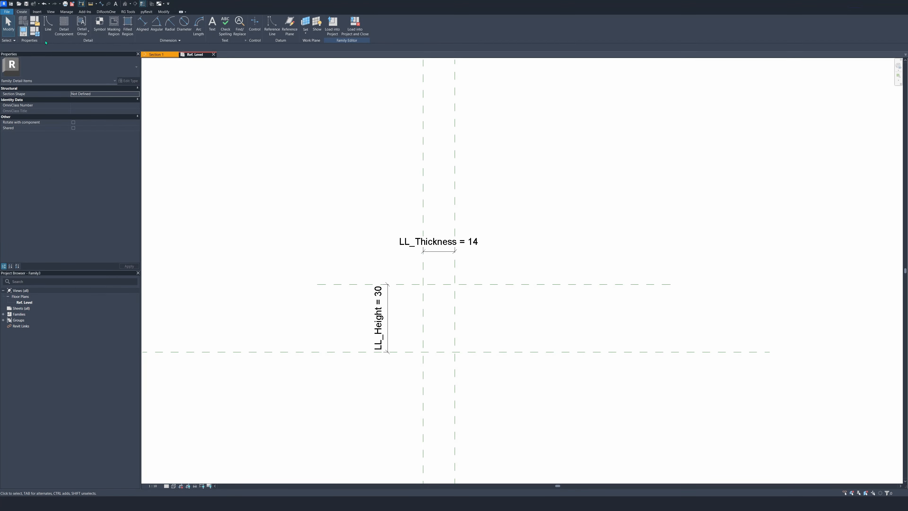
pyautogui.press('ctrl')
pyautogui.press('ctrl')
pyautogui.click(48, 24)
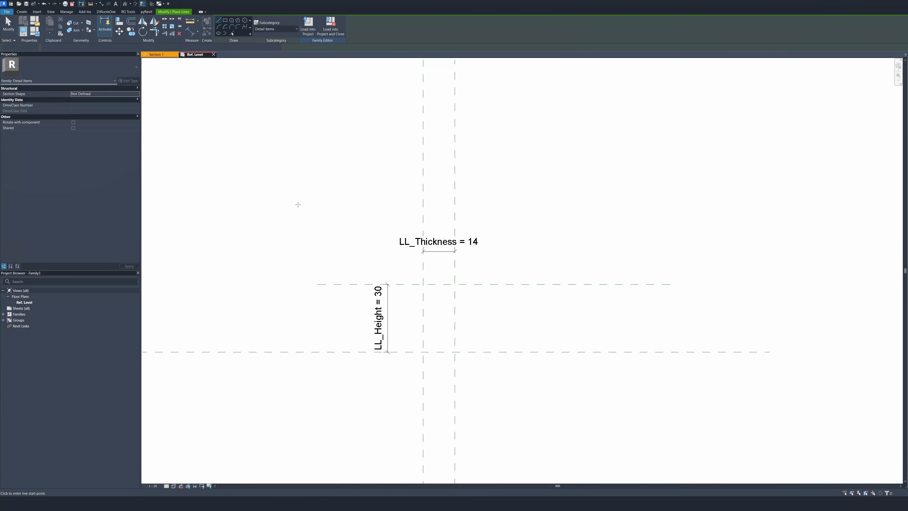
pyautogui.press('ctrl')
pyautogui.press('ctrl')
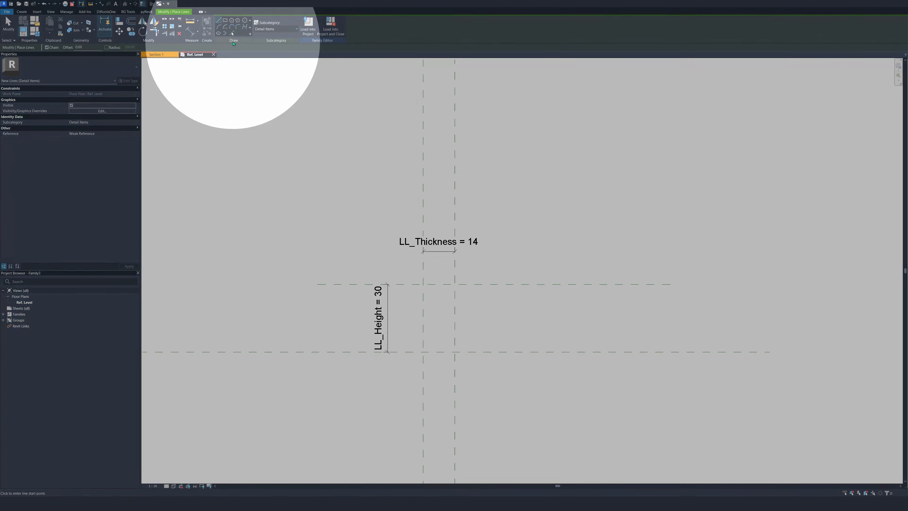
pyautogui.click(232, 33)
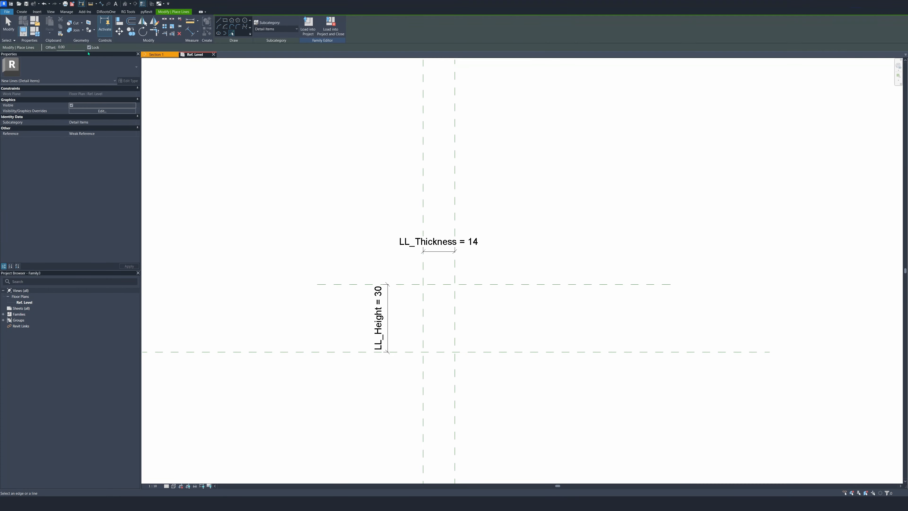
pyautogui.press('ctrl')
pyautogui.press('ctrl')
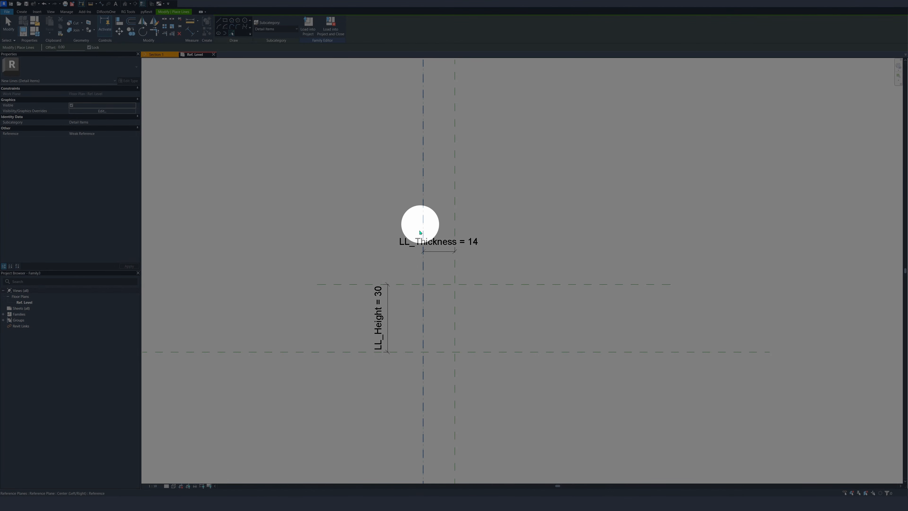
pyautogui.click(420, 232)
pyautogui.click(444, 283)
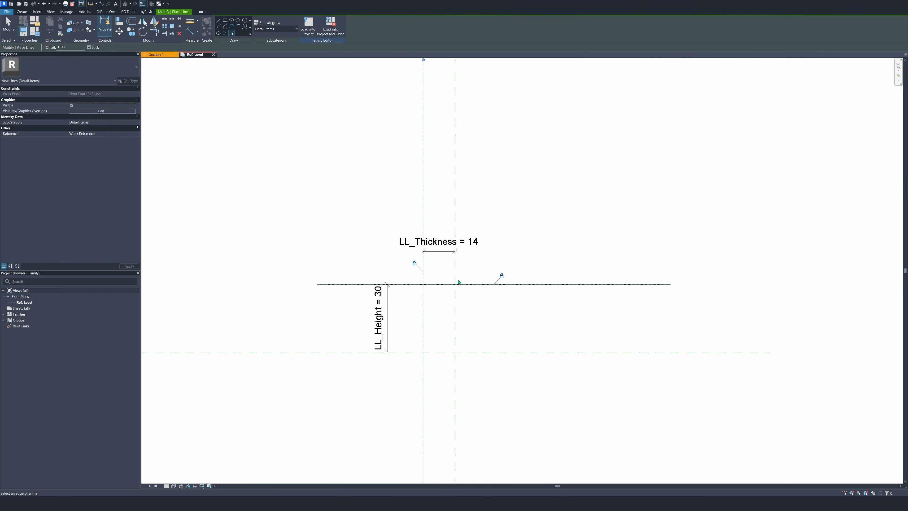
pyautogui.click(456, 286)
pyautogui.click(464, 351)
# Step: Trim the four detail lines at their corners into a closed rectangle between the reference planes
pyautogui.press('t')
pyautogui.press('r')
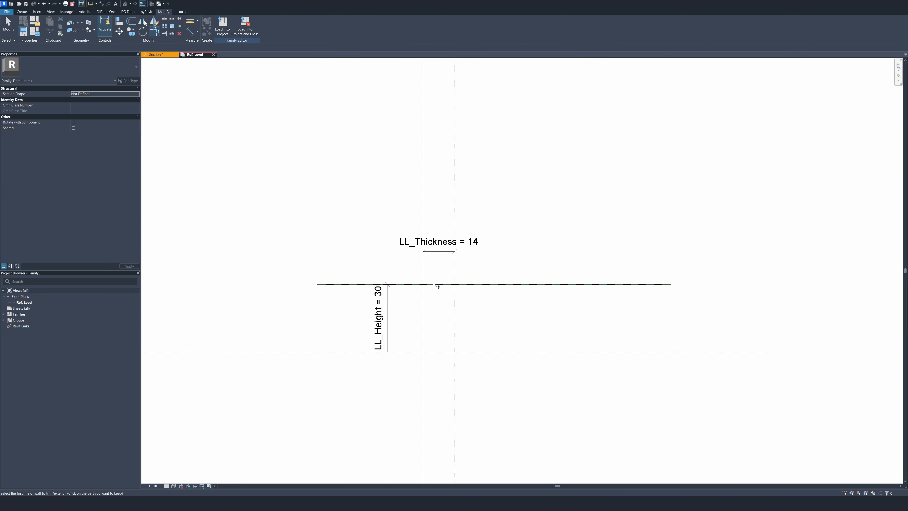
pyautogui.click(433, 284)
pyautogui.click(424, 291)
pyautogui.click(436, 285)
pyautogui.click(455, 292)
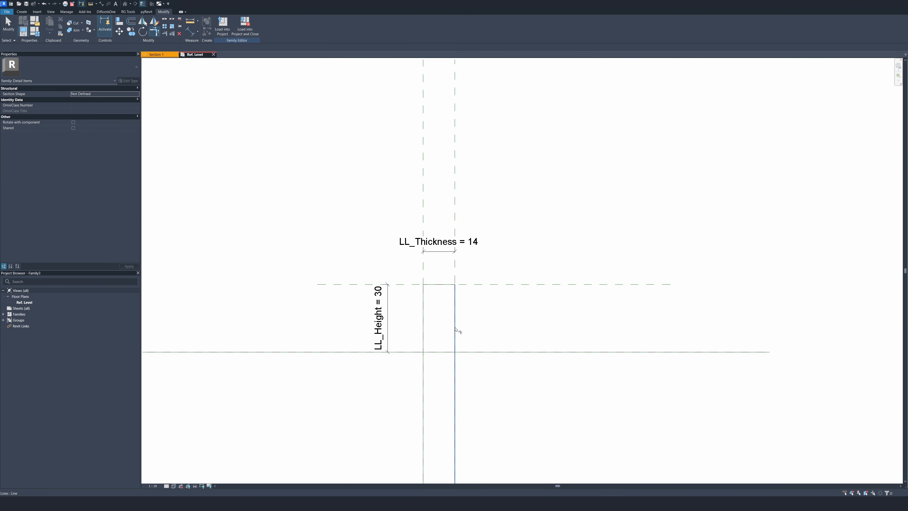
pyautogui.click(456, 329)
pyautogui.click(445, 352)
pyautogui.click(424, 340)
pyautogui.click(431, 352)
pyautogui.press('Escape')
pyautogui.press('Escape')
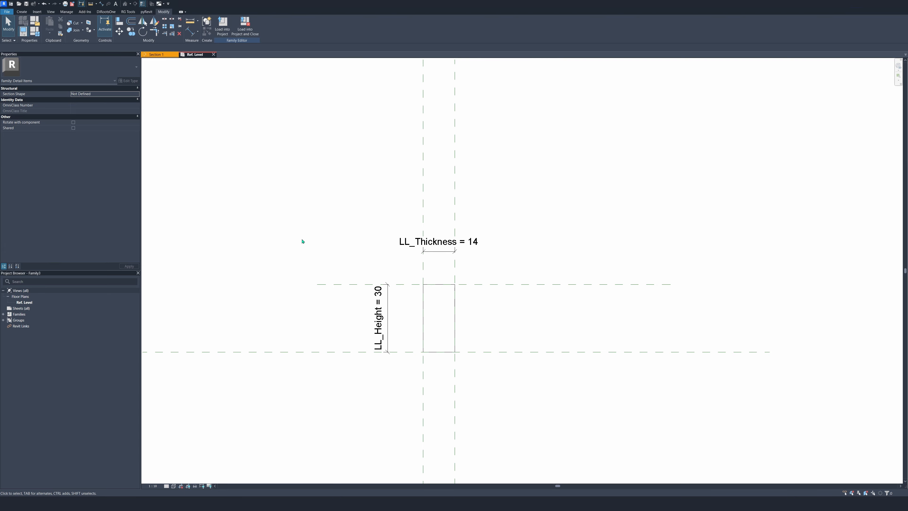
# Step: Flex the family by setting both LL_Height and LL_Thickness to 20 and applying the values
pyautogui.click(31, 35)
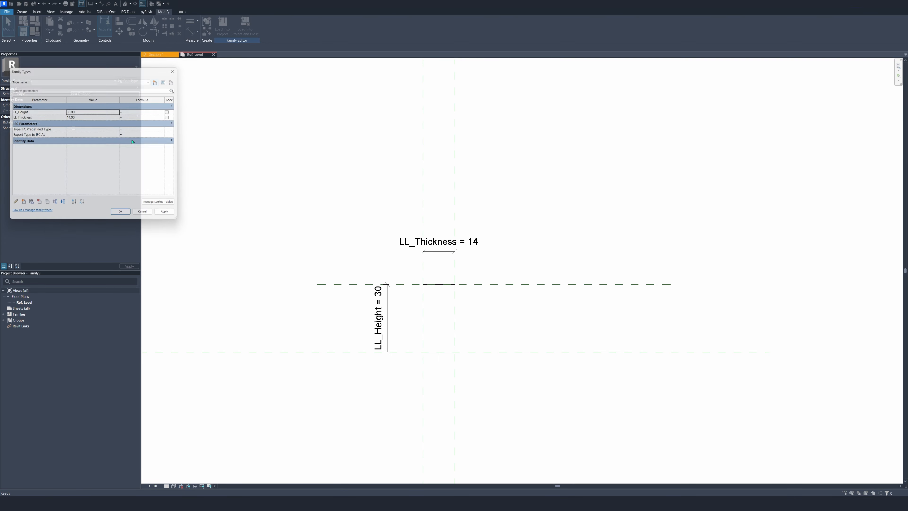
pyautogui.click(81, 113)
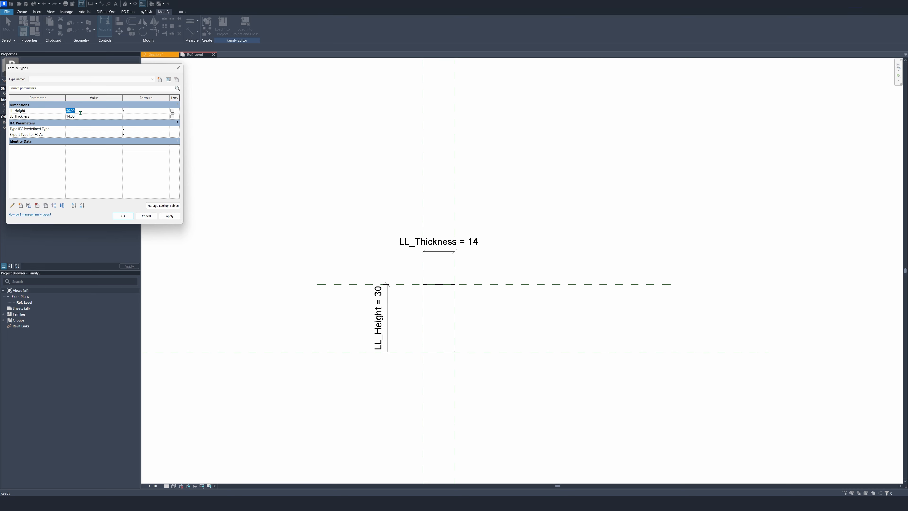
pyautogui.write('20')
pyautogui.press('Tab')
pyautogui.click(82, 114)
pyautogui.write('20')
pyautogui.press('Tab')
pyautogui.click(168, 216)
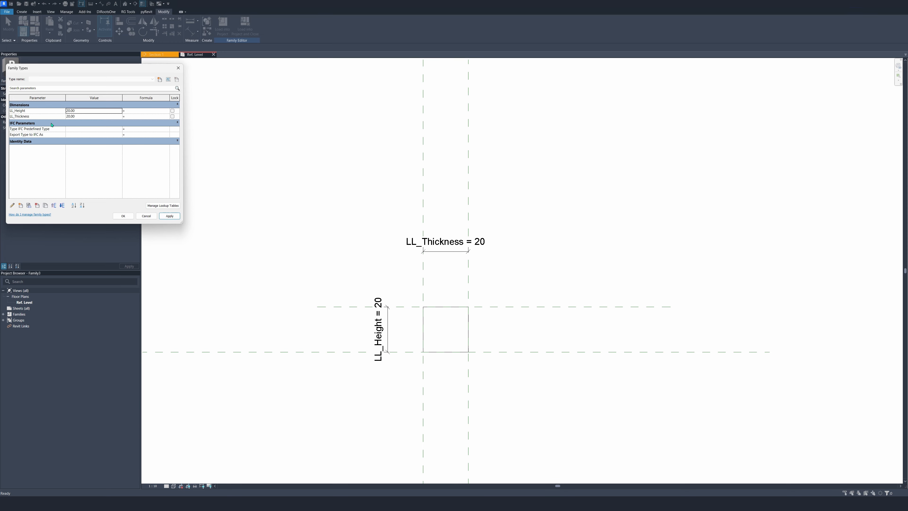
# Step: Set LL_Height back to 30 and LL_Thickness back to 14 in the family types
pyautogui.click(78, 111)
pyautogui.doubleClick(78, 111)
pyautogui.write('30')
pyautogui.press('Return')
pyautogui.write('14')
pyautogui.press('Tab')
pyautogui.click(169, 216)
pyautogui.click(123, 216)
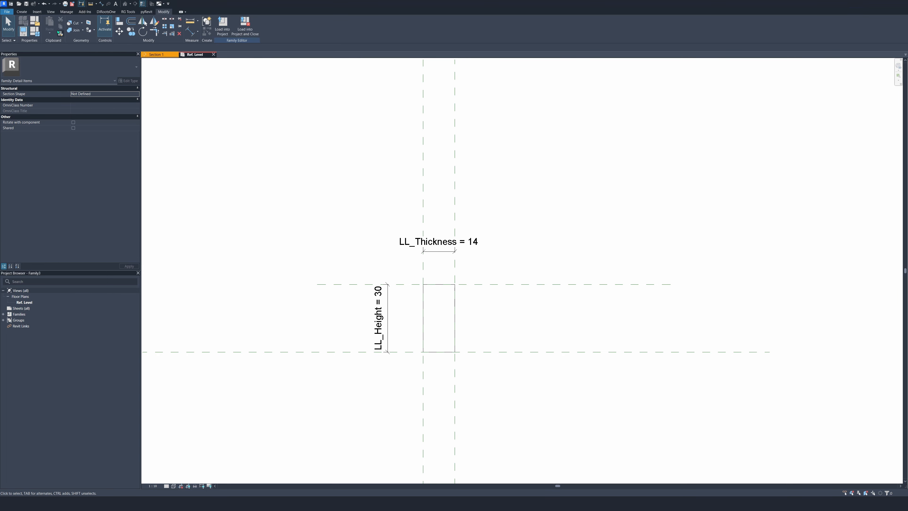
# Step: Start a Concrete filled region with boundary lines picked from all four reference planes and locked to them
pyautogui.click(21, 12)
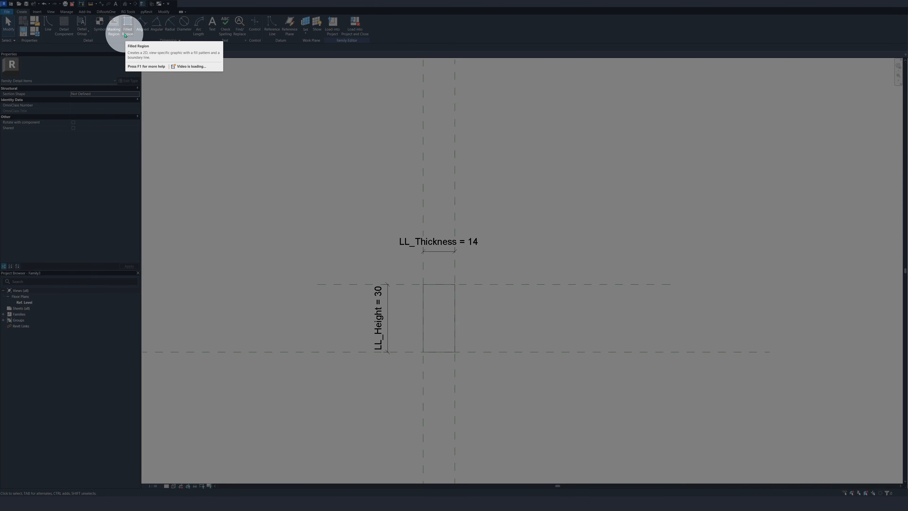
pyautogui.click(126, 32)
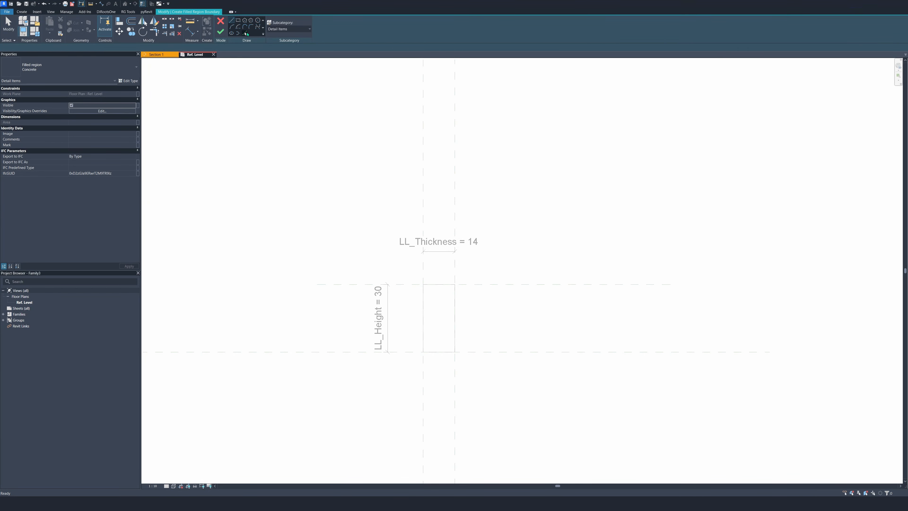
pyautogui.click(247, 34)
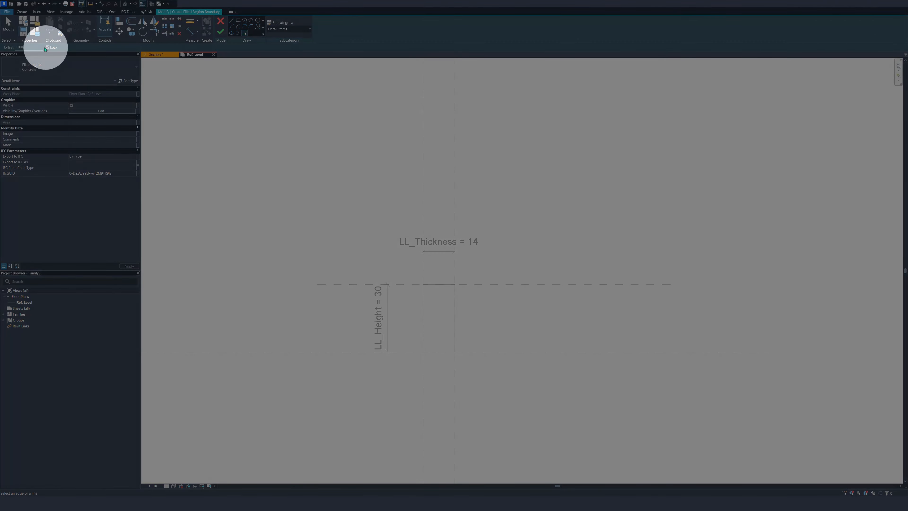
pyautogui.click(493, 284)
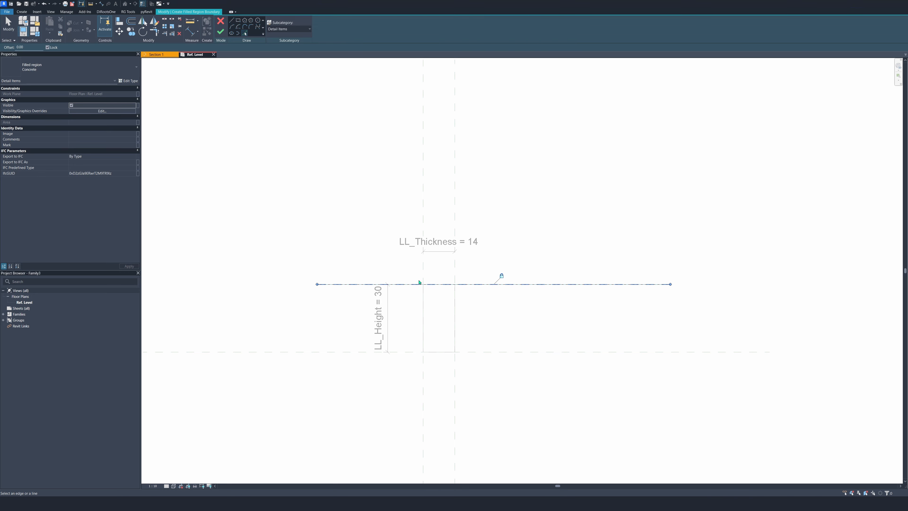
pyautogui.click(423, 269)
pyautogui.click(455, 268)
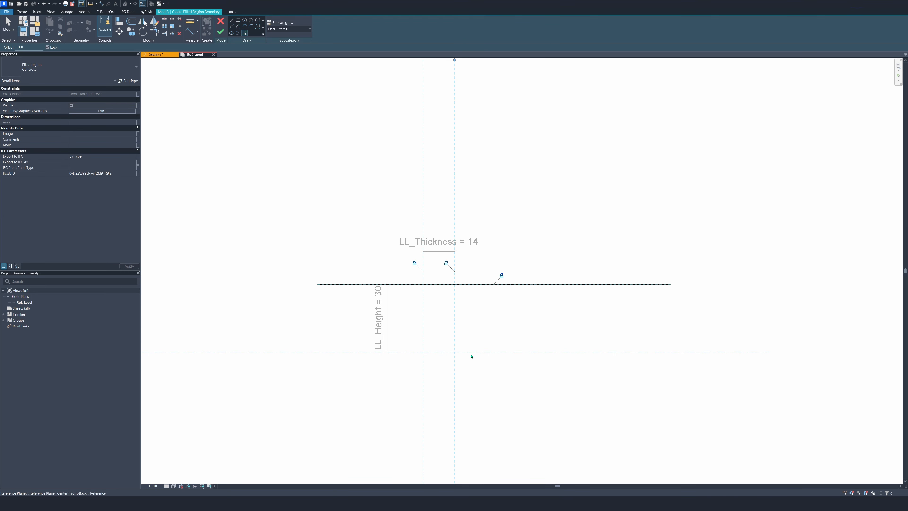
pyautogui.click(472, 353)
# Step: Trim the filled region's boundary lines into a closed rectangle between the reference planes and finish the region
pyautogui.press('Escape')
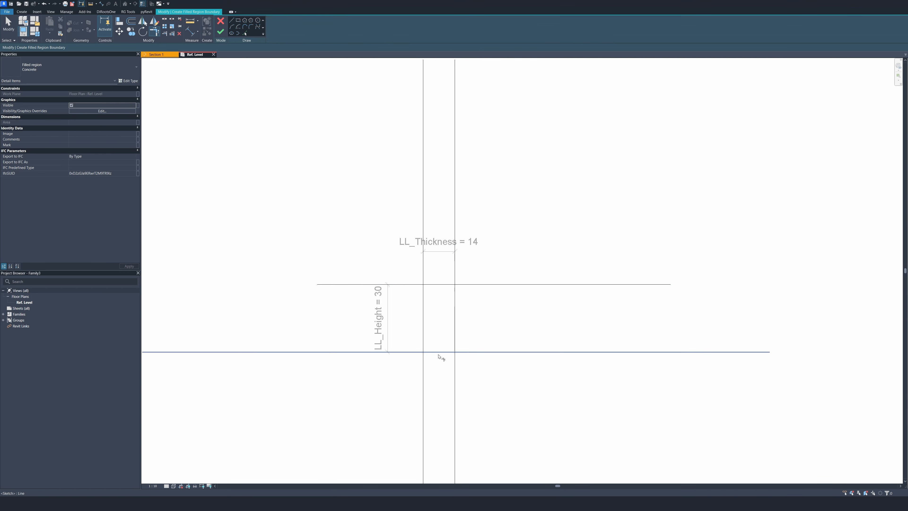
pyautogui.click(438, 353)
pyautogui.click(454, 348)
pyautogui.click(439, 353)
pyautogui.click(423, 328)
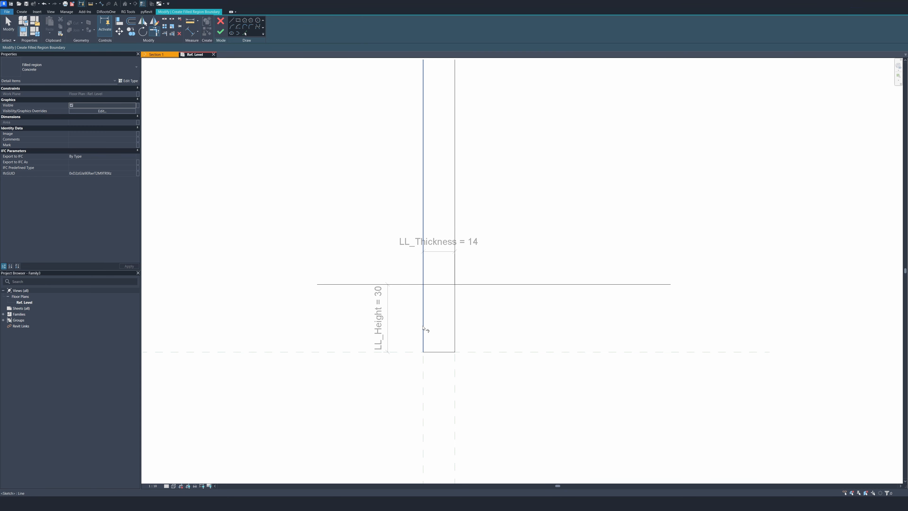
pyautogui.click(434, 285)
pyautogui.click(435, 285)
pyautogui.click(455, 290)
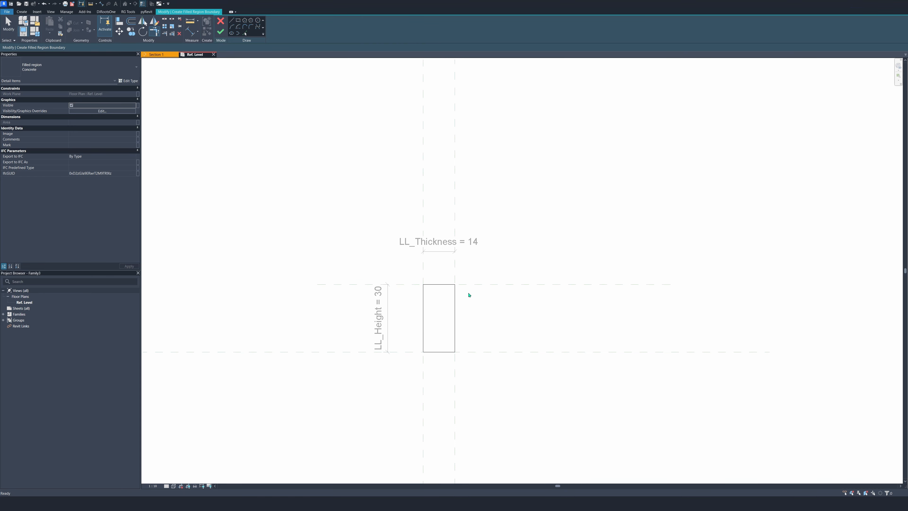
pyautogui.click(221, 32)
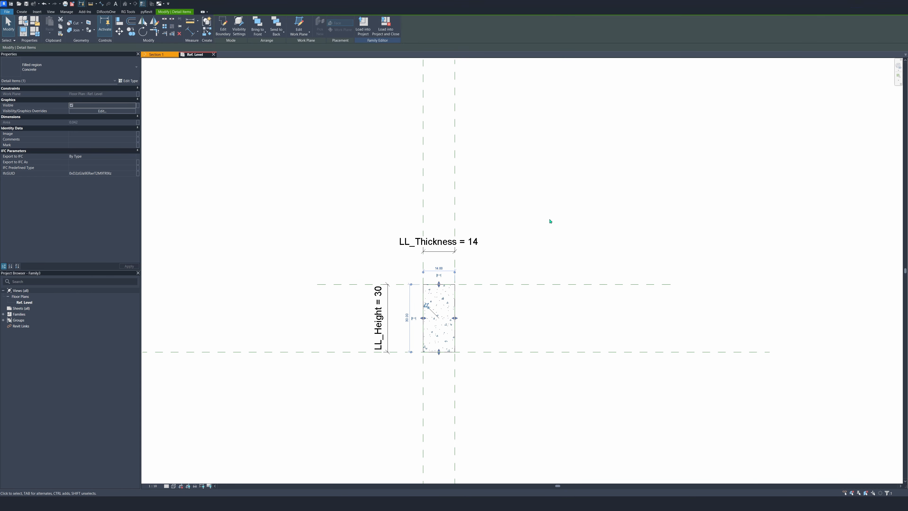
pyautogui.press('Escape')
# Step: Flex the family with the filled region by setting LL_Height and LL_Thickness to 20 and applying
pyautogui.click(32, 34)
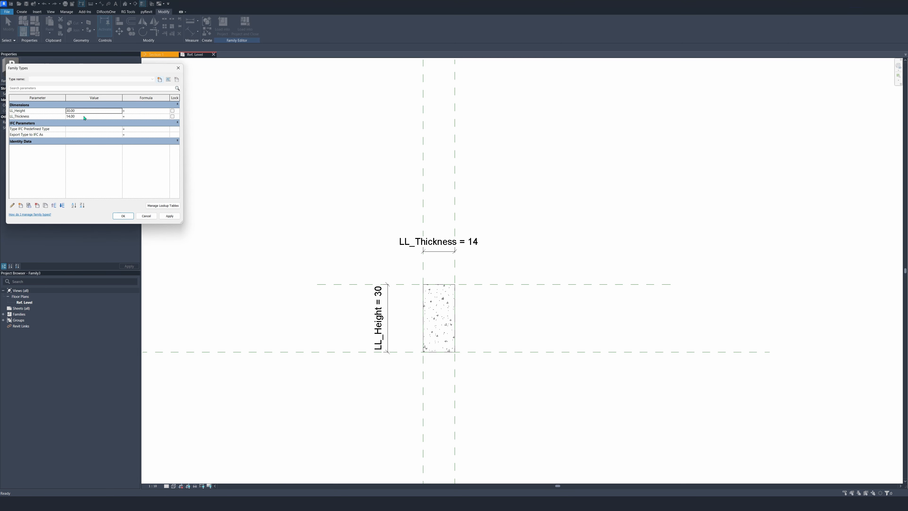
pyautogui.click(80, 110)
pyautogui.write('20')
pyautogui.press('Tab')
pyautogui.write('2')
pyautogui.press('BackSpace')
pyautogui.click(86, 118)
pyautogui.write('20')
pyautogui.press('Tab')
pyautogui.click(169, 216)
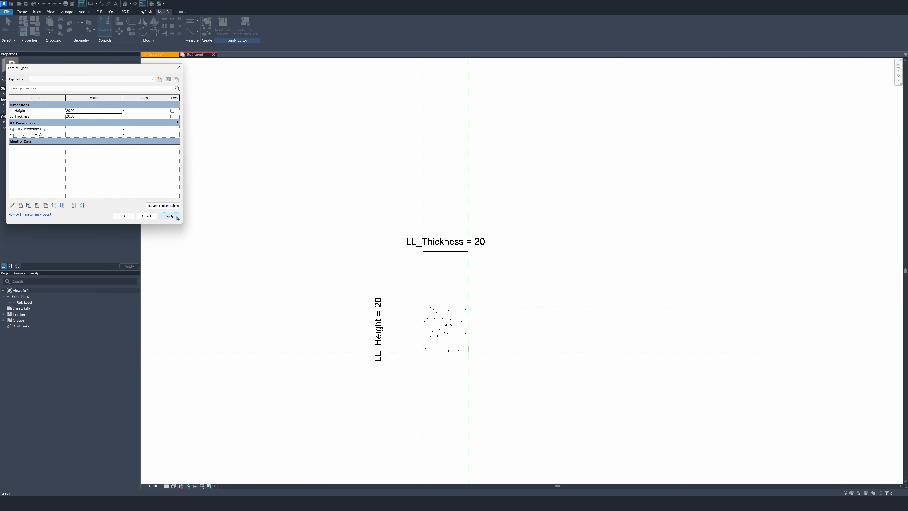
# Step: Return LL_Height to 30 and LL_Thickness to 14, apply the values and close the family types
pyautogui.click(85, 112)
pyautogui.write('30')
pyautogui.click(86, 116)
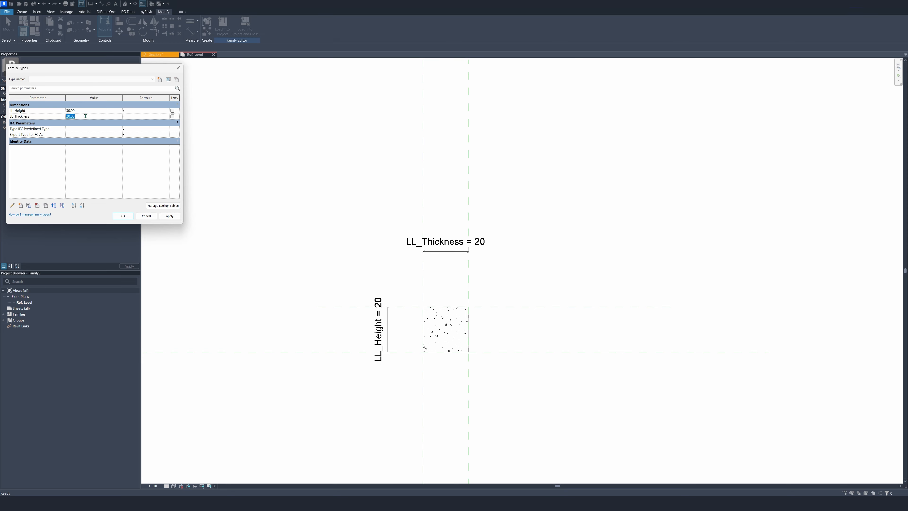
pyautogui.write('14')
pyautogui.press('Tab')
pyautogui.click(169, 215)
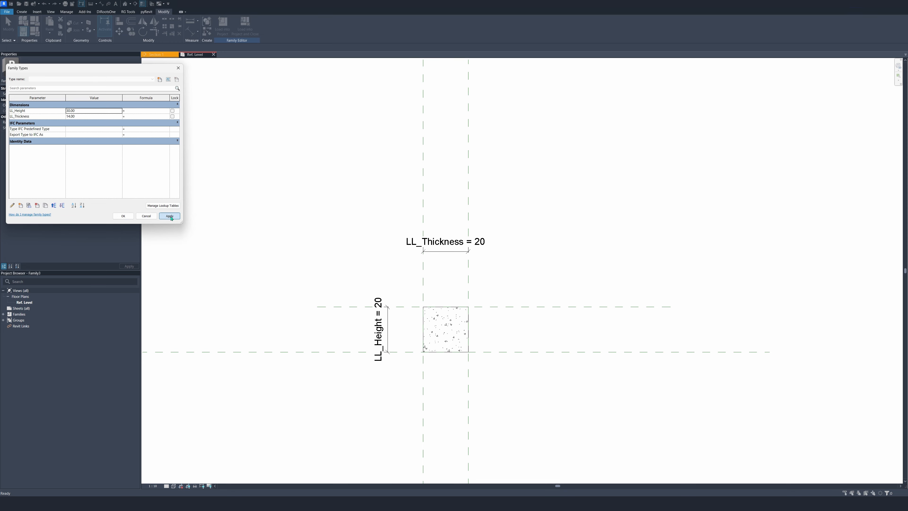
pyautogui.click(123, 215)
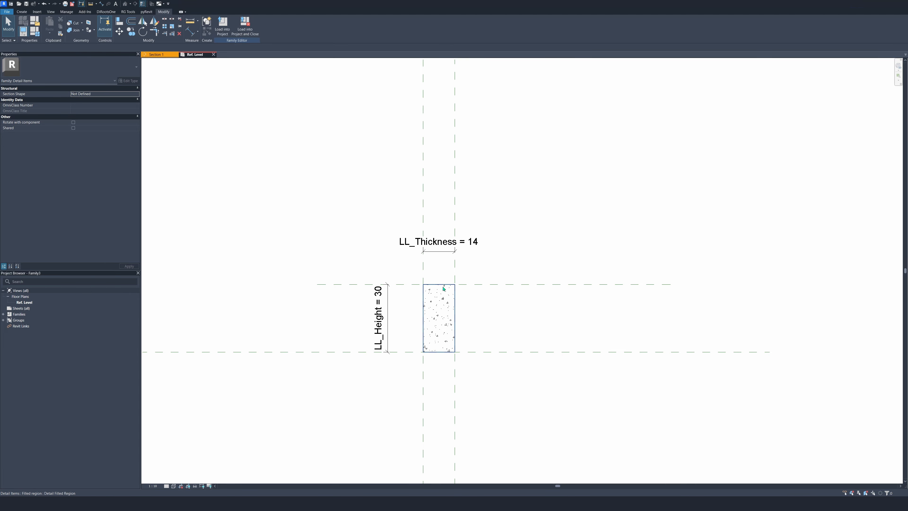
# Step: Examine the drafting fill patterns available for the Concrete filled region's foreground, then leave its type properties without changes
pyautogui.click(446, 290)
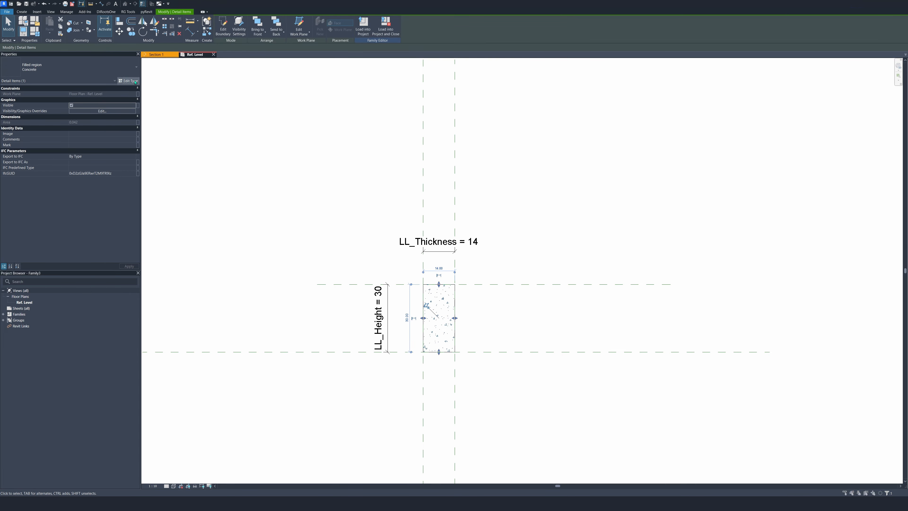
pyautogui.click(129, 81)
pyautogui.press('ctrl')
pyautogui.press('ctrl')
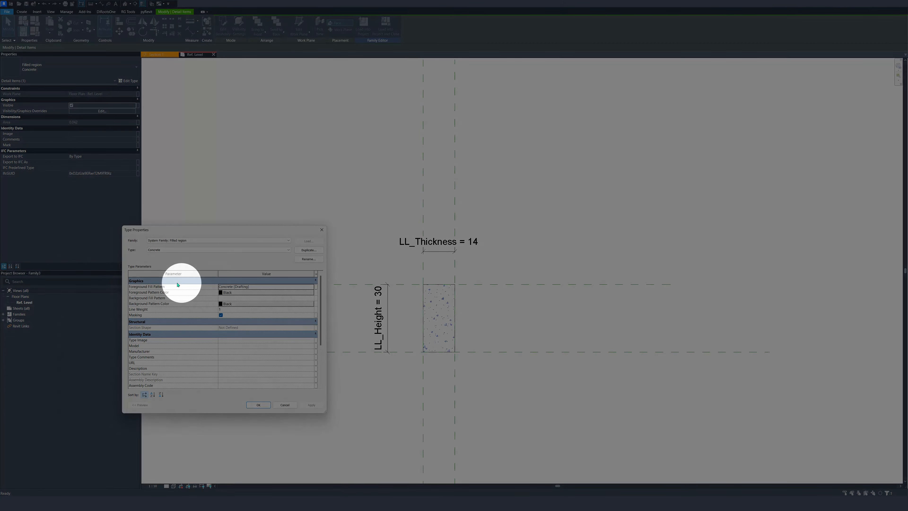
pyautogui.click(239, 287)
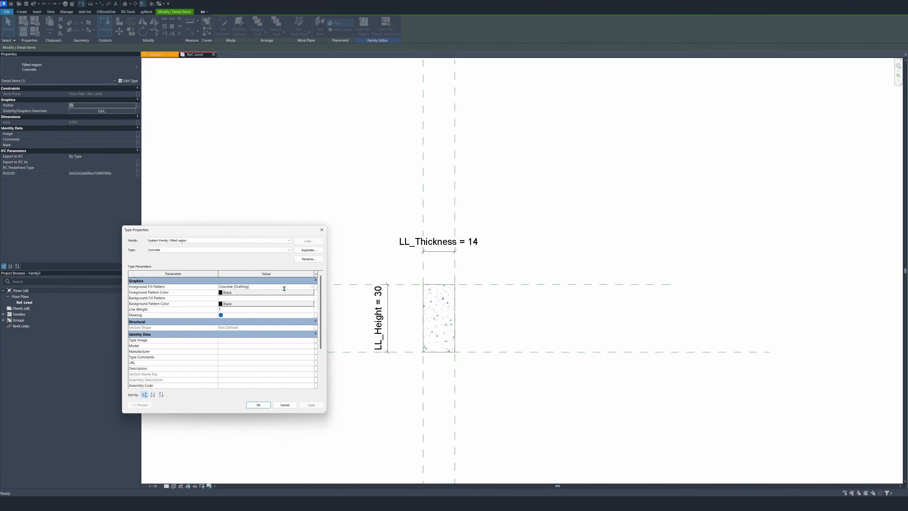
pyautogui.click(312, 287)
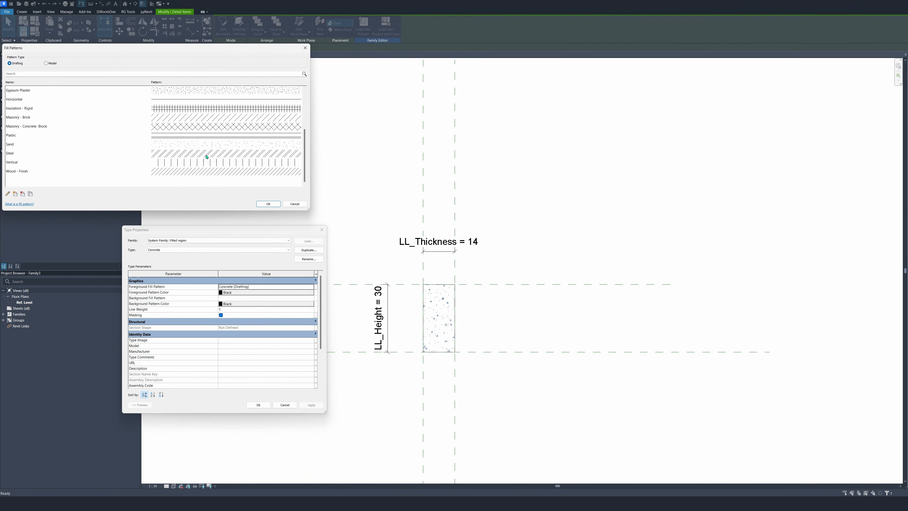
pyautogui.scroll(2, 206, 156)
pyautogui.scroll(-2, 206, 157)
pyautogui.scroll(3, 206, 157)
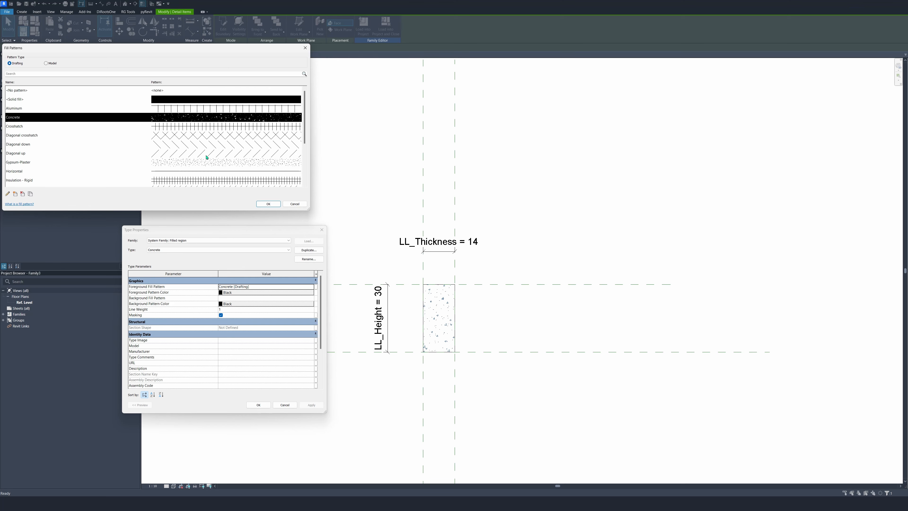
pyautogui.scroll(-3, 206, 158)
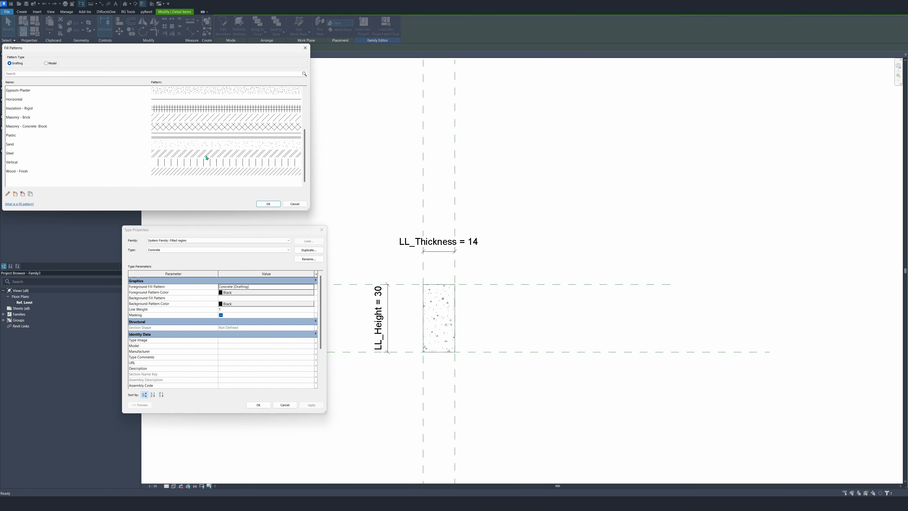
pyautogui.scroll(3, 207, 158)
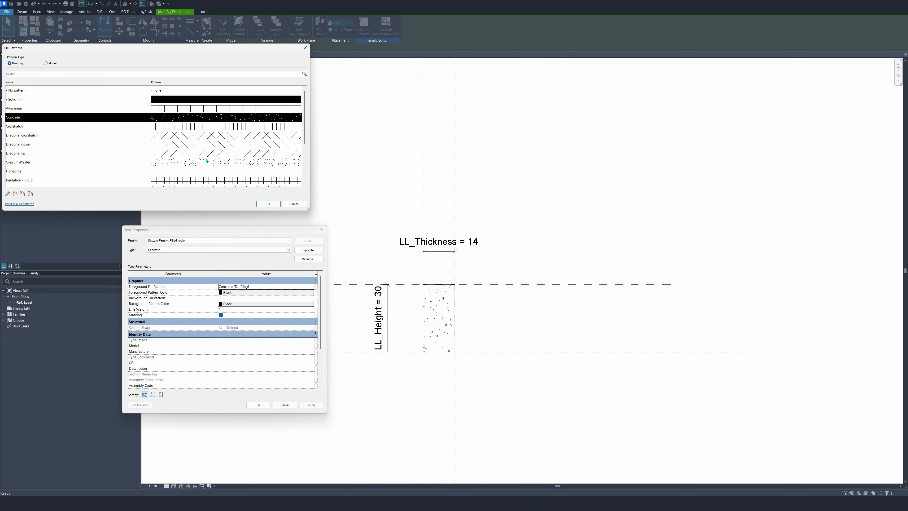
pyautogui.click(305, 48)
pyautogui.click(322, 230)
pyautogui.click(331, 193)
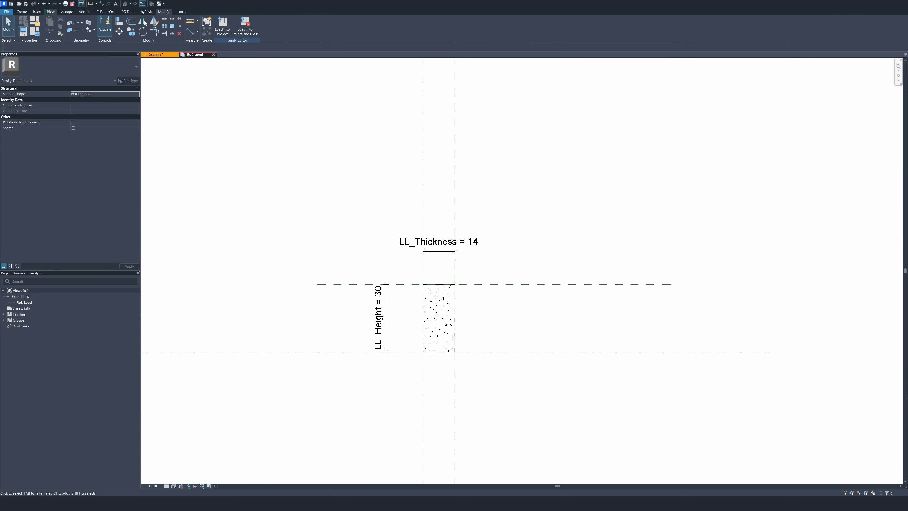
# Step: Transfer only the Fill Patterns project standards from the open template project into the family, overwriting duplicate types
pyautogui.click(66, 12)
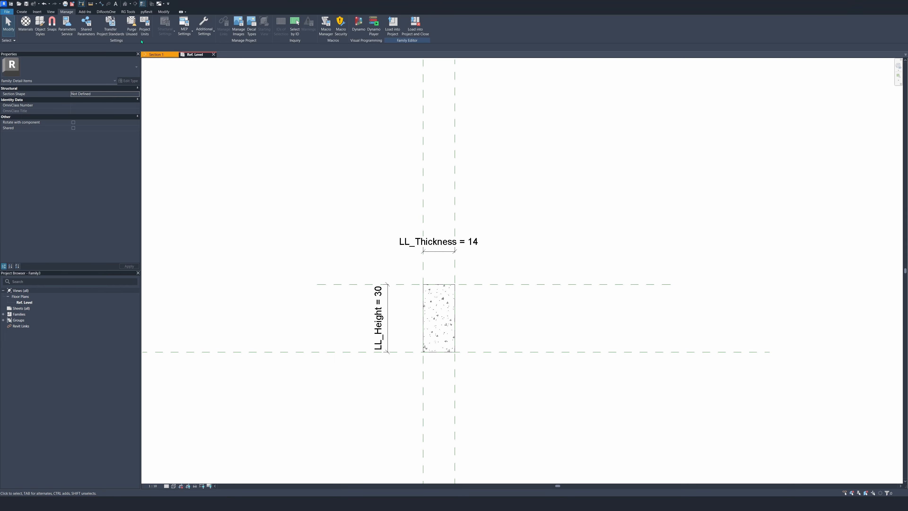
pyautogui.click(110, 36)
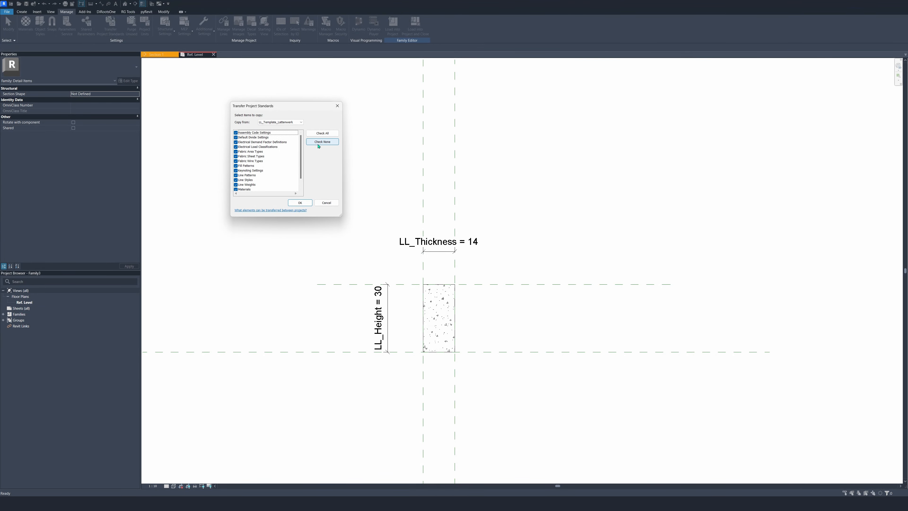
pyautogui.click(322, 142)
pyautogui.scroll(-1, 265, 166)
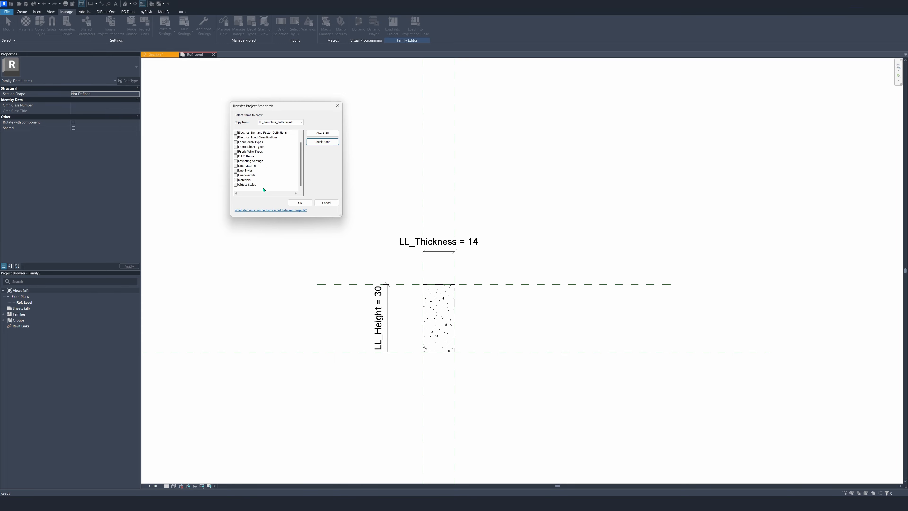
pyautogui.click(242, 158)
pyautogui.click(296, 203)
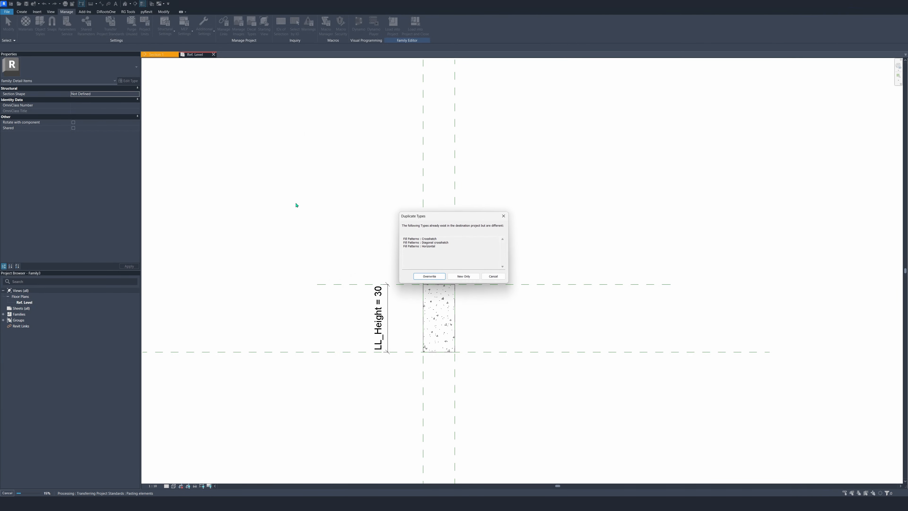
pyautogui.click(415, 276)
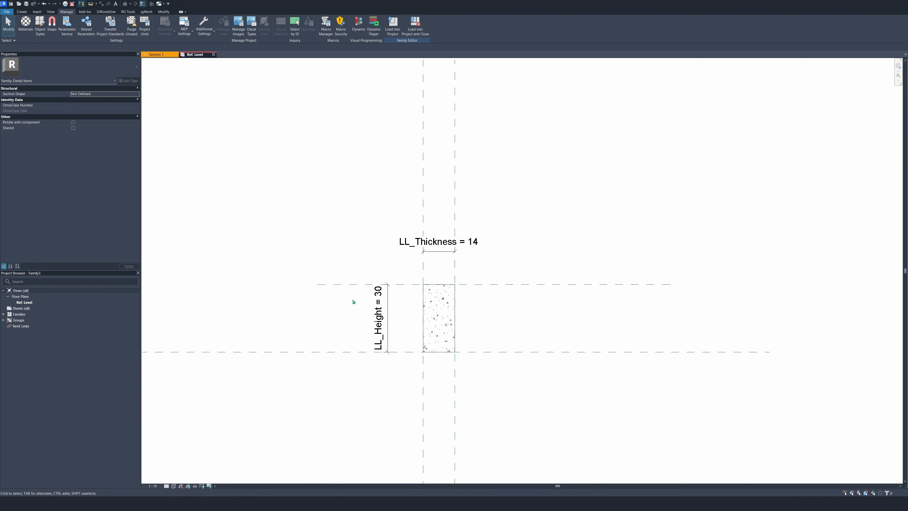
# Step: Set the filled region type's foreground fill pattern to the drafting pattern LL_Metselwerk_Snelbouw, searching the patterns for "sne"
pyautogui.click(423, 311)
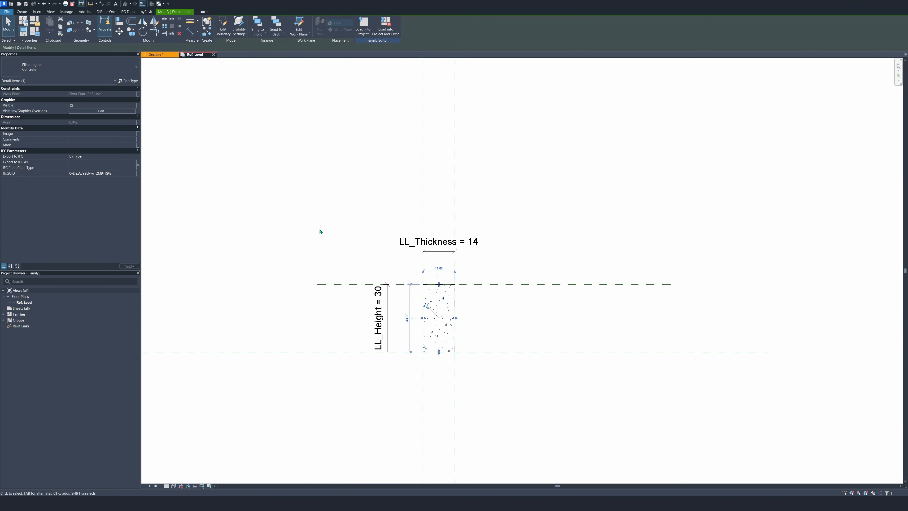
pyautogui.click(128, 80)
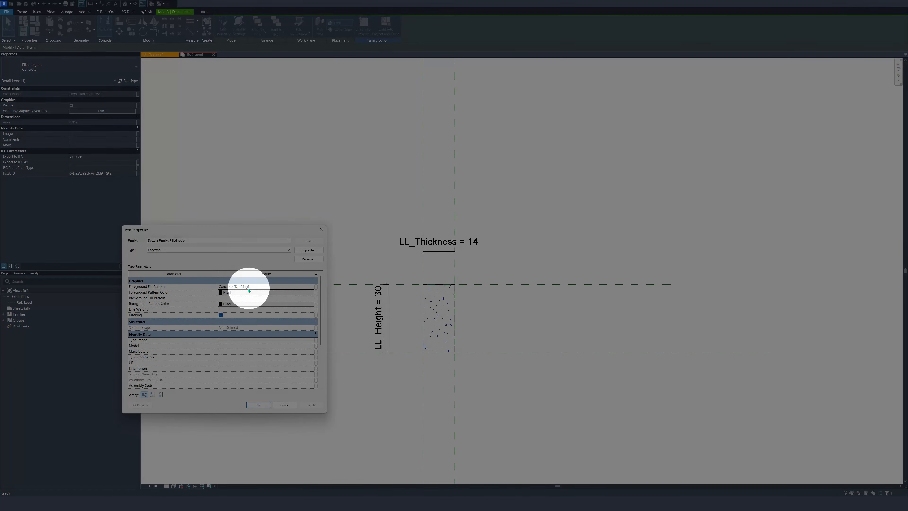
pyautogui.click(310, 287)
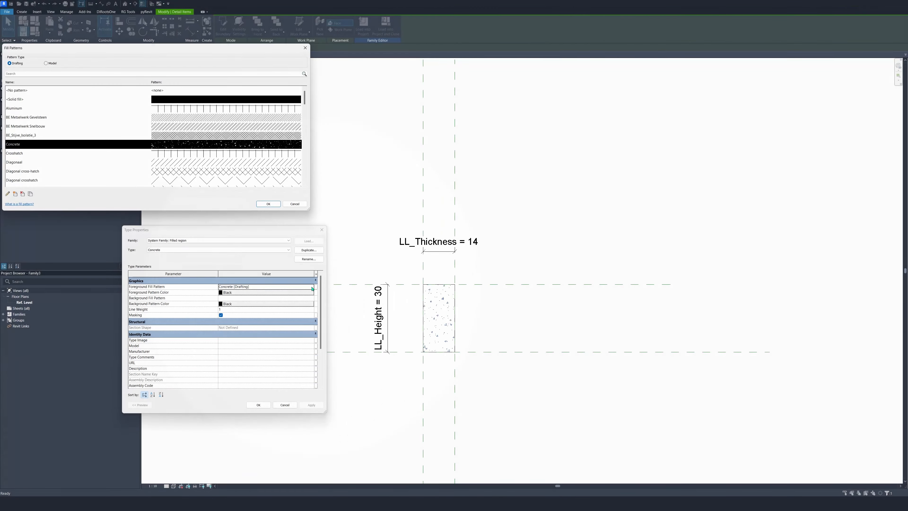
pyautogui.scroll(-15, 130, 148)
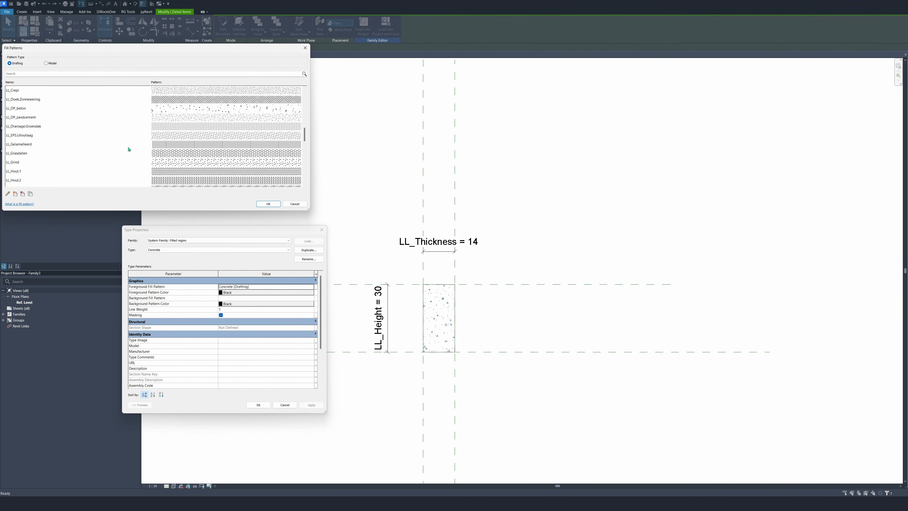
pyautogui.scroll(15, 129, 149)
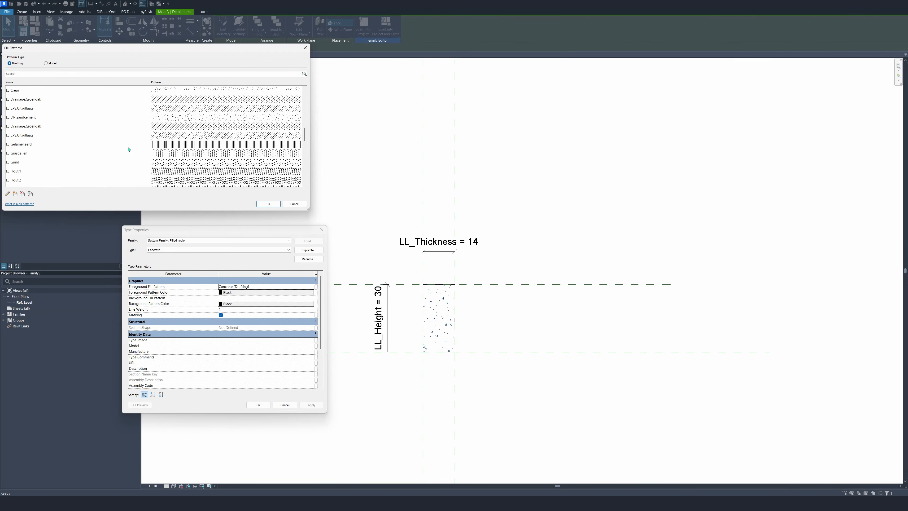
pyautogui.click(43, 75)
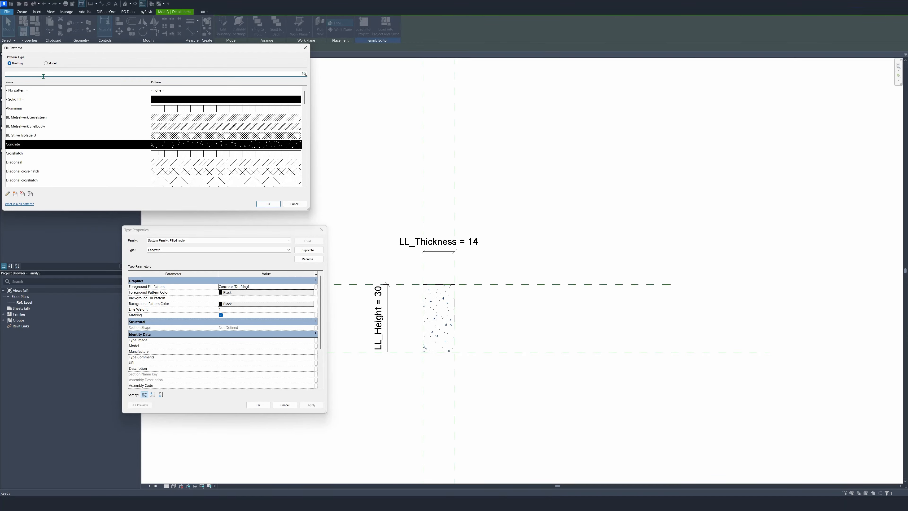
pyautogui.write('sne')
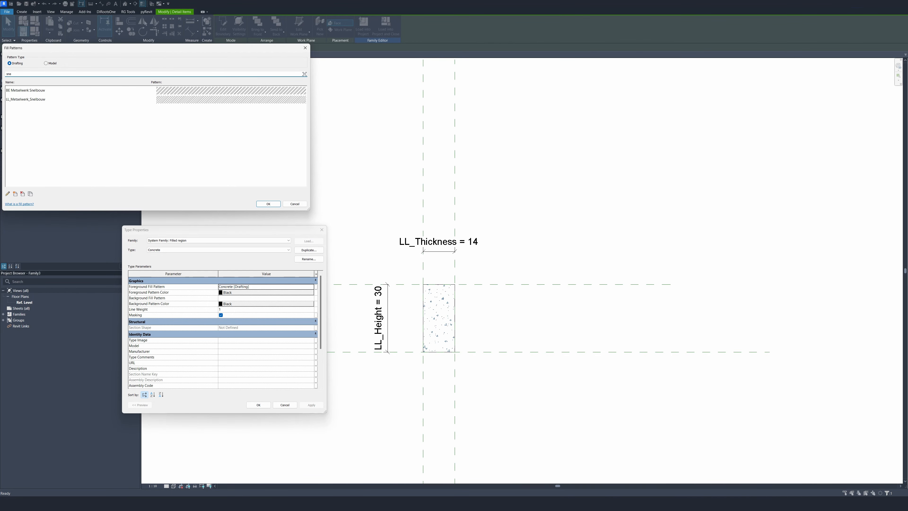
pyautogui.click(165, 102)
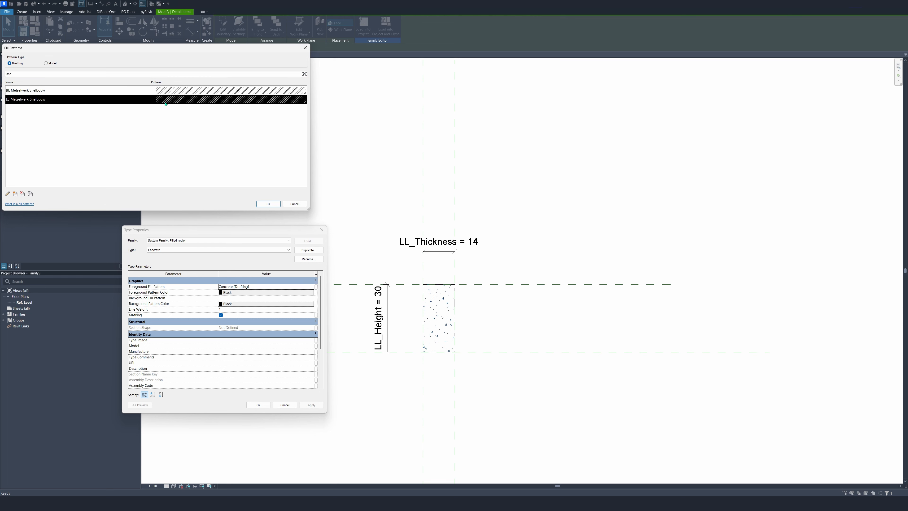
pyautogui.click(269, 204)
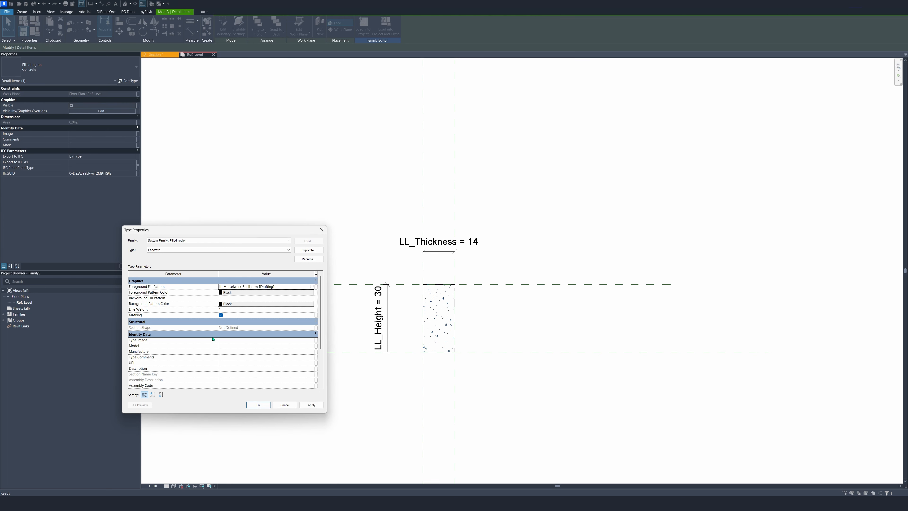
# Step: Set the foreground pattern color to the custom light grey RGB 232-232-232
pyautogui.click(228, 292)
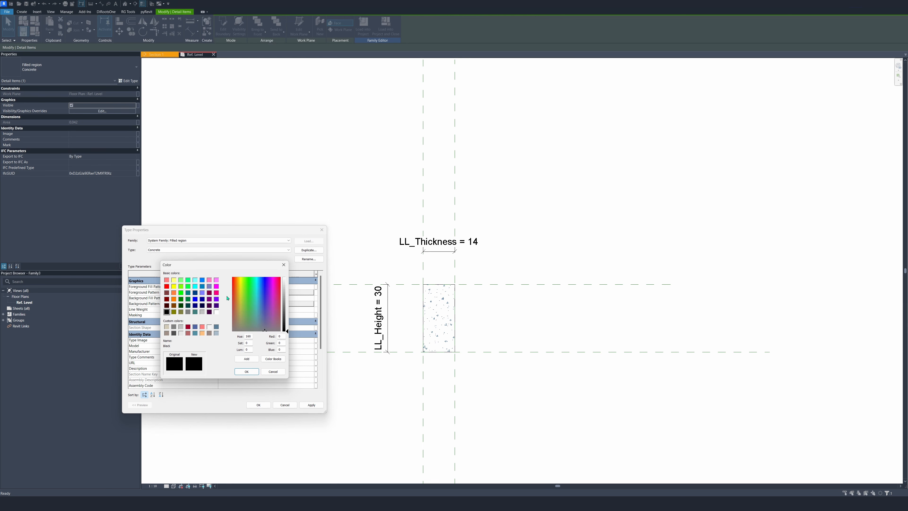
pyautogui.click(181, 333)
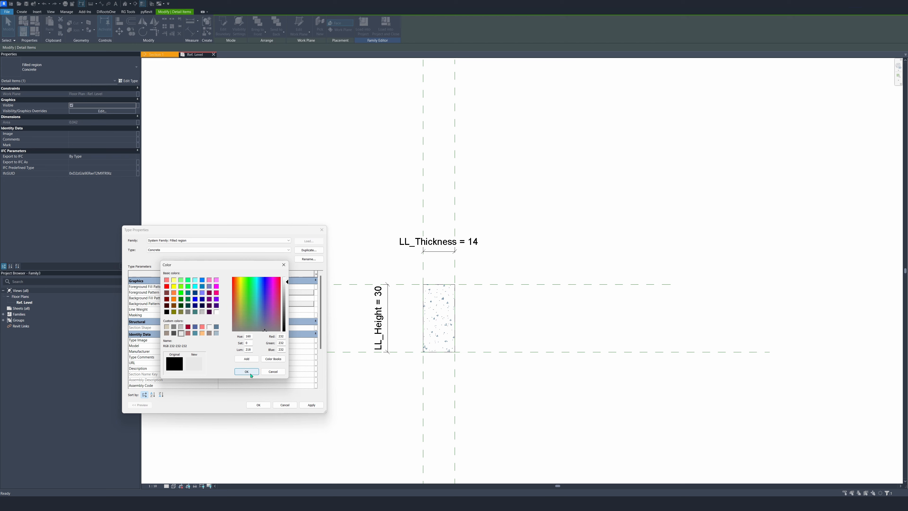
pyautogui.click(246, 371)
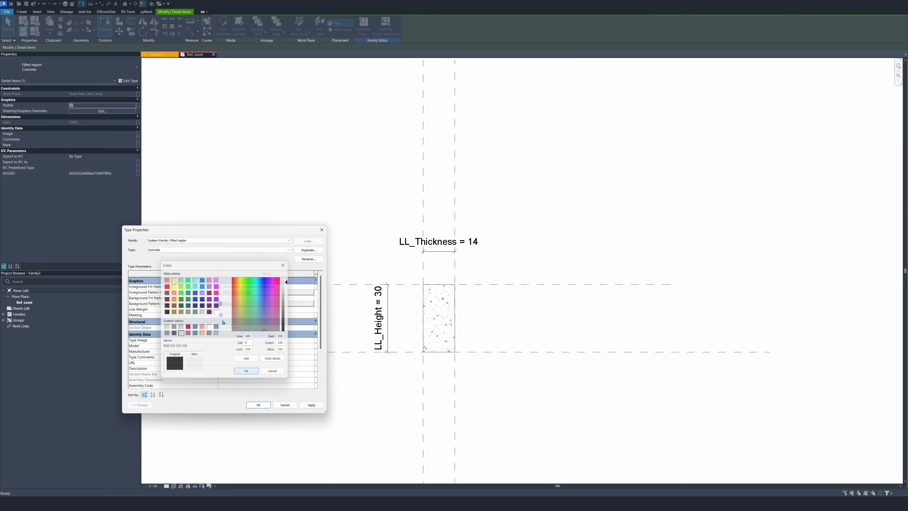
# Step: Set the background fill pattern to Solid fill with the custom grey RAL 000 55 00 and apply the type changes
pyautogui.click(296, 298)
pyautogui.click(311, 299)
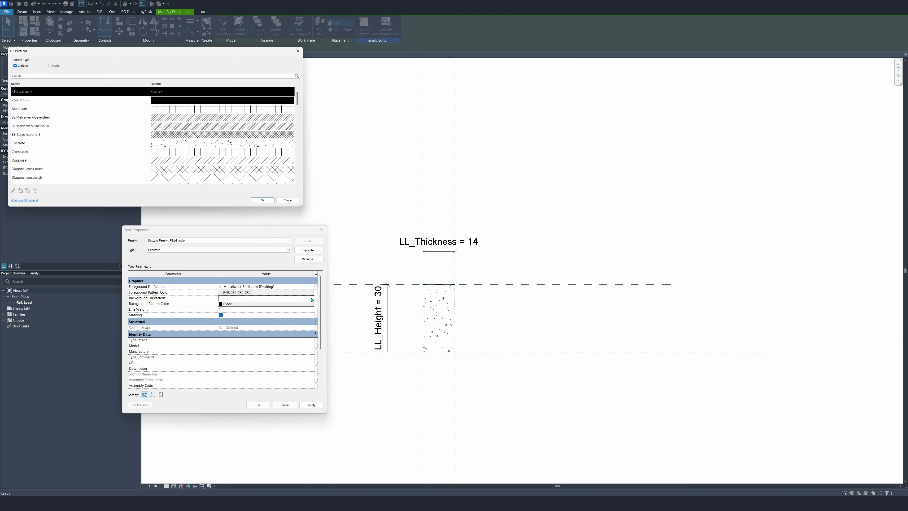
pyautogui.click(183, 101)
pyautogui.click(268, 203)
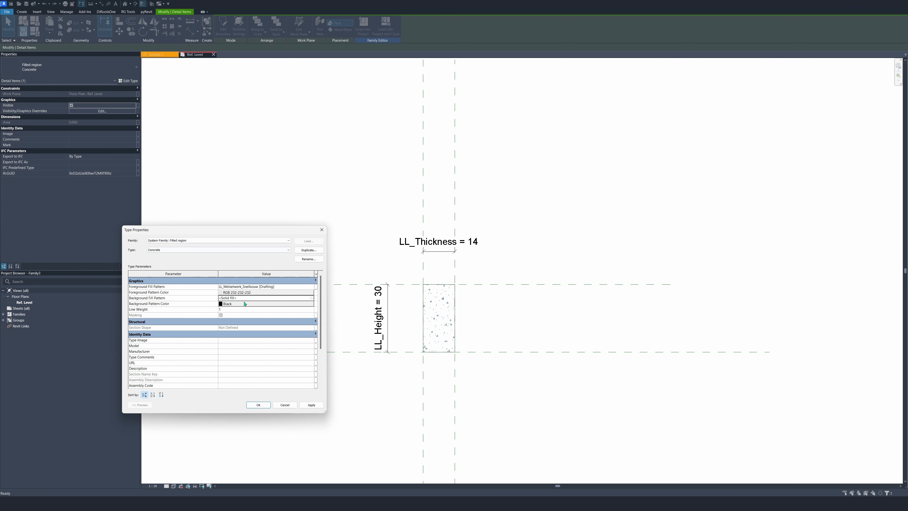
pyautogui.click(266, 304)
pyautogui.click(174, 327)
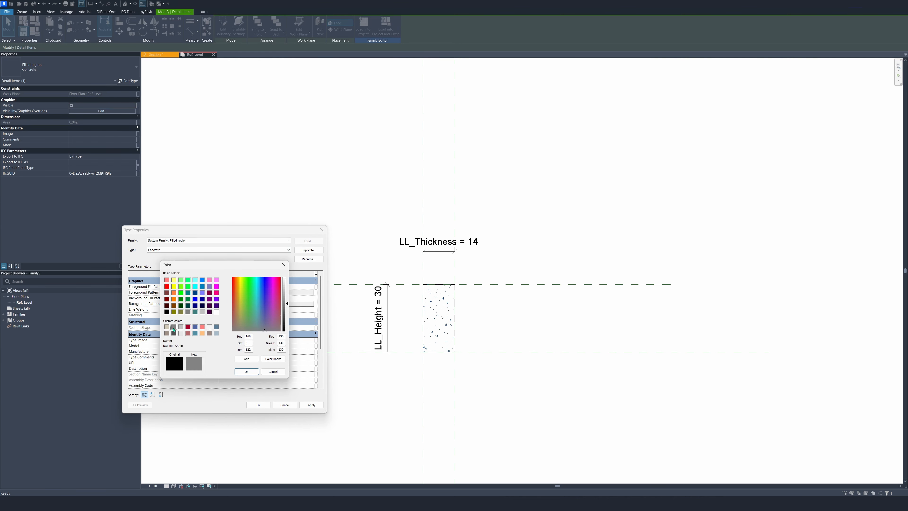
pyautogui.click(250, 373)
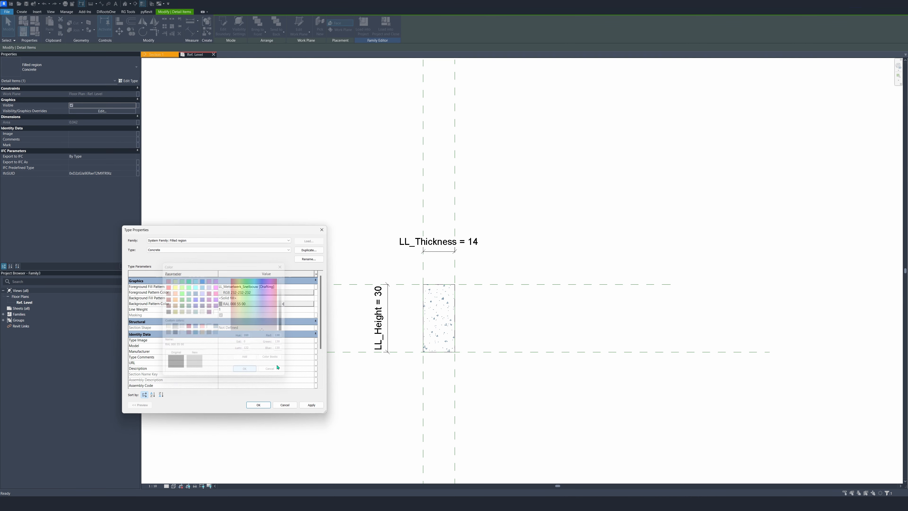
pyautogui.click(301, 408)
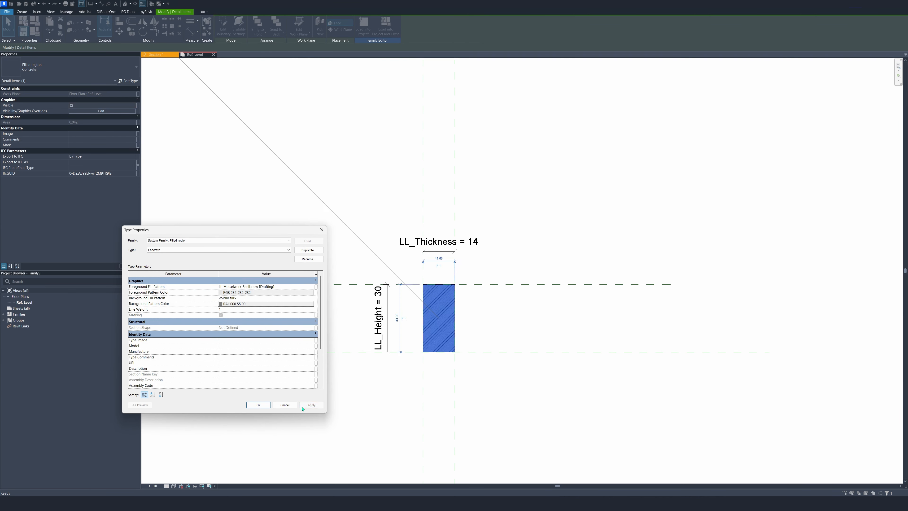
# Step: Set the filled region type's background pattern color to the custom grey RGB 192-192-192 and apply the type changes
pyautogui.click(258, 404)
pyautogui.click(362, 404)
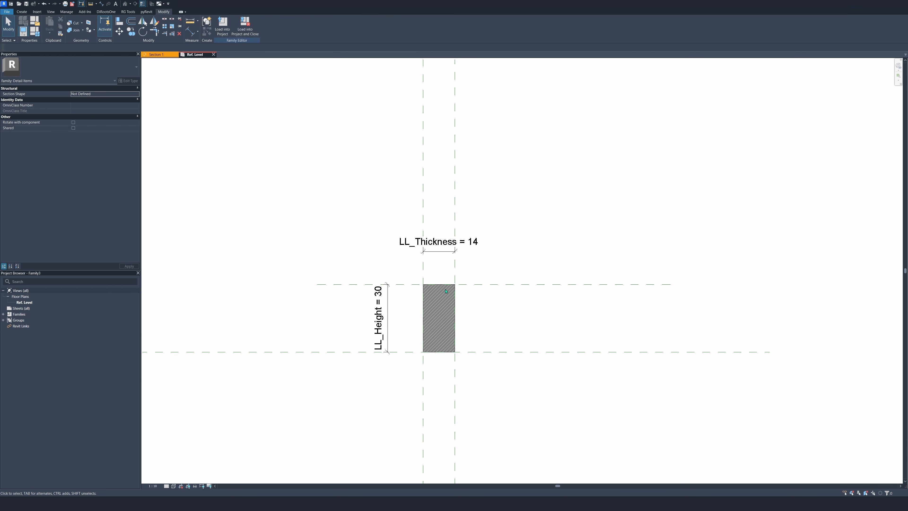
pyautogui.click(446, 291)
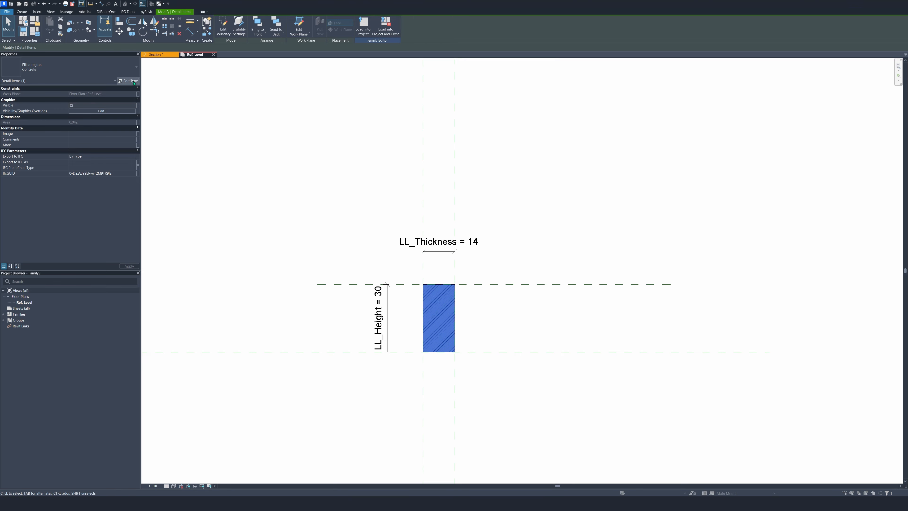
pyautogui.click(129, 81)
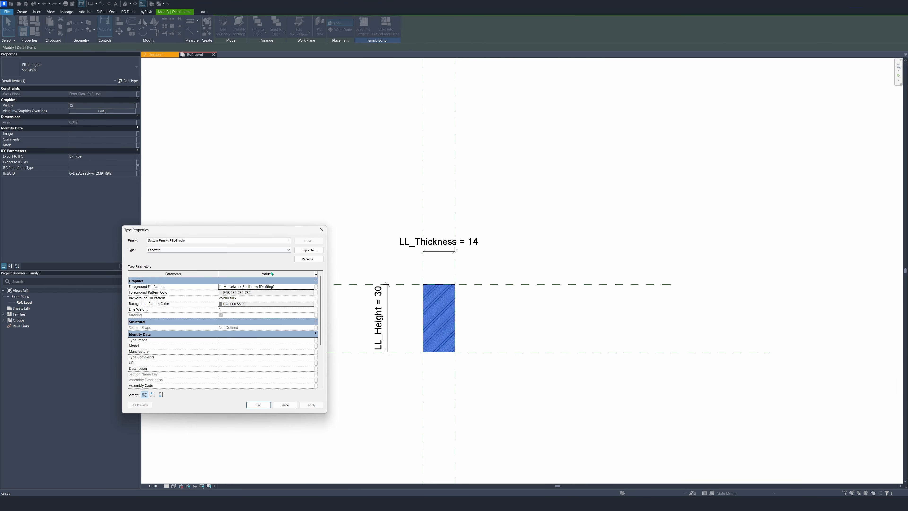
pyautogui.click(305, 303)
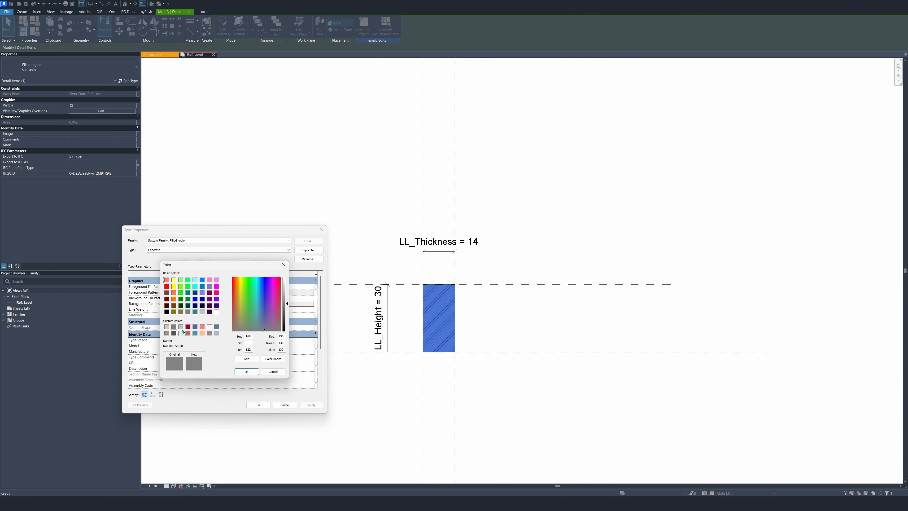
pyautogui.click(180, 327)
pyautogui.click(247, 371)
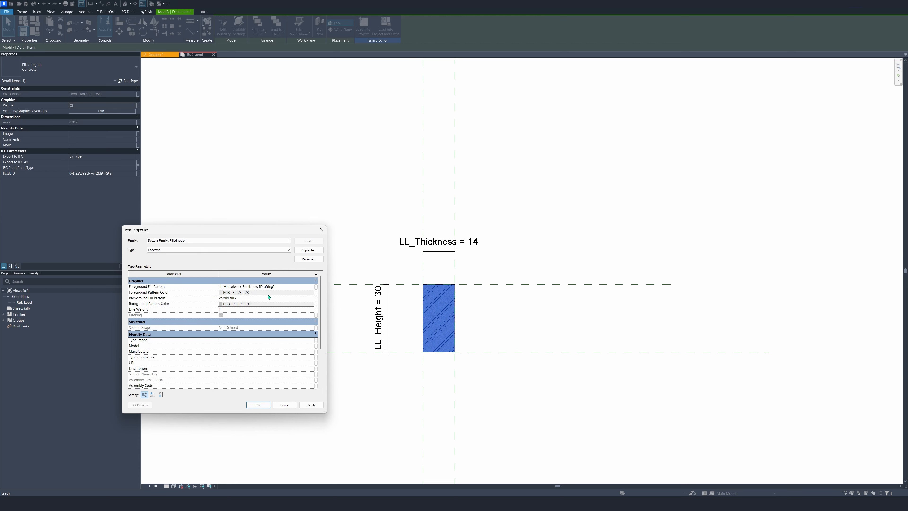
pyautogui.click(312, 404)
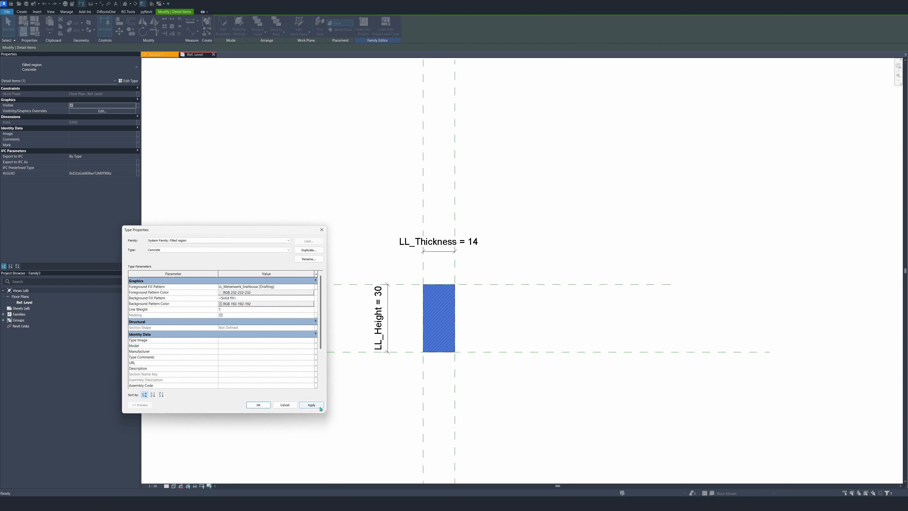
pyautogui.click(258, 404)
pyautogui.click(517, 381)
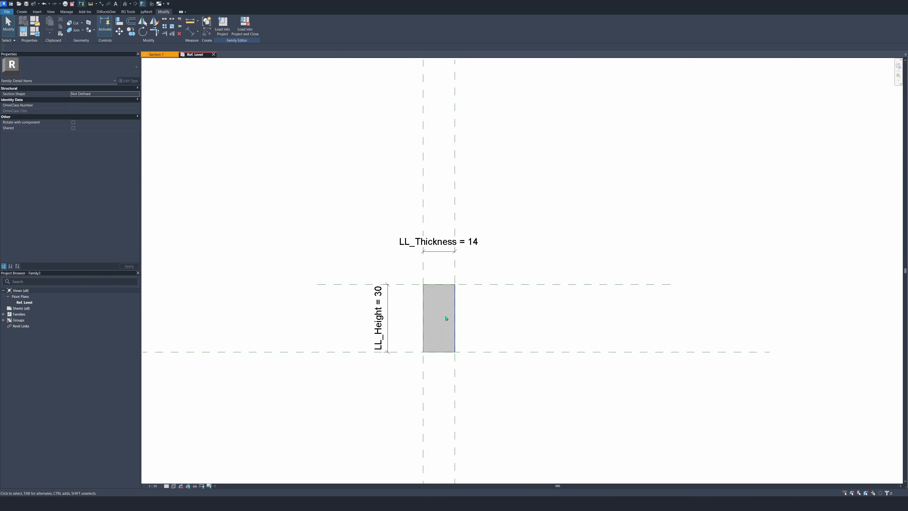
pyautogui.click(445, 285)
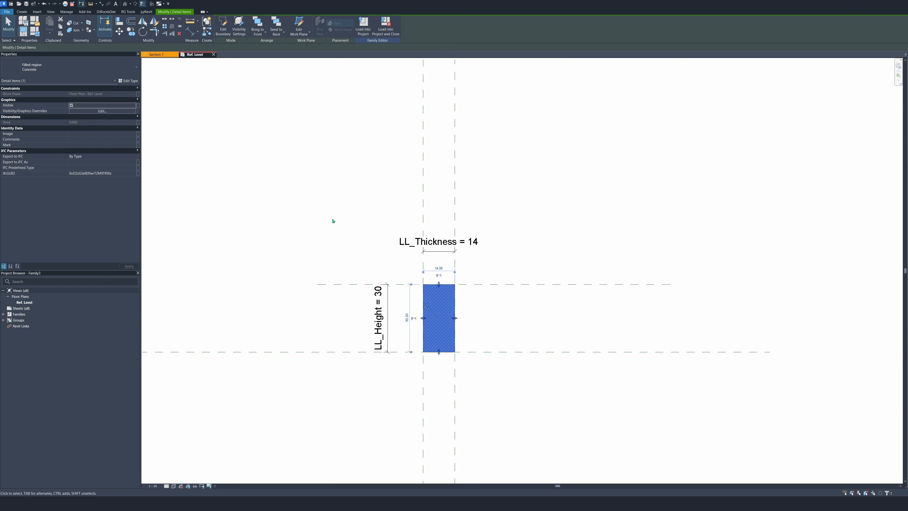
pyautogui.click(218, 131)
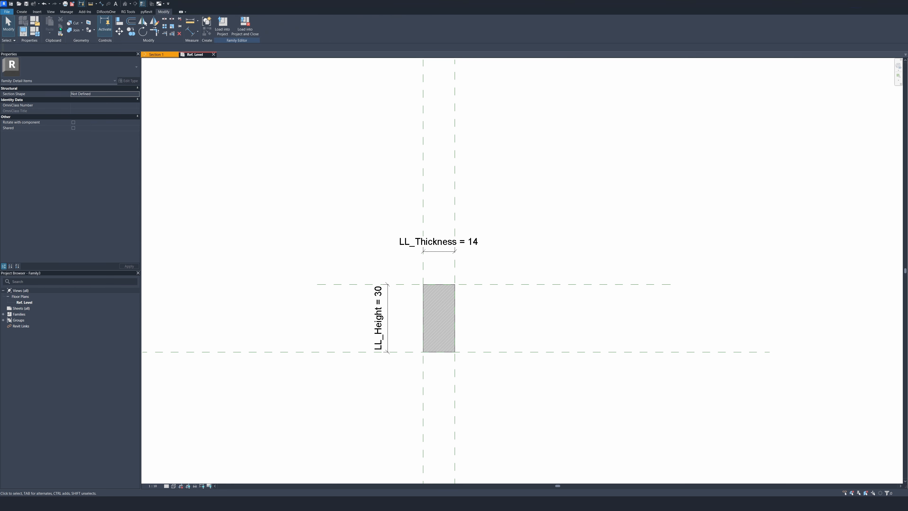
pyautogui.click(25, 12)
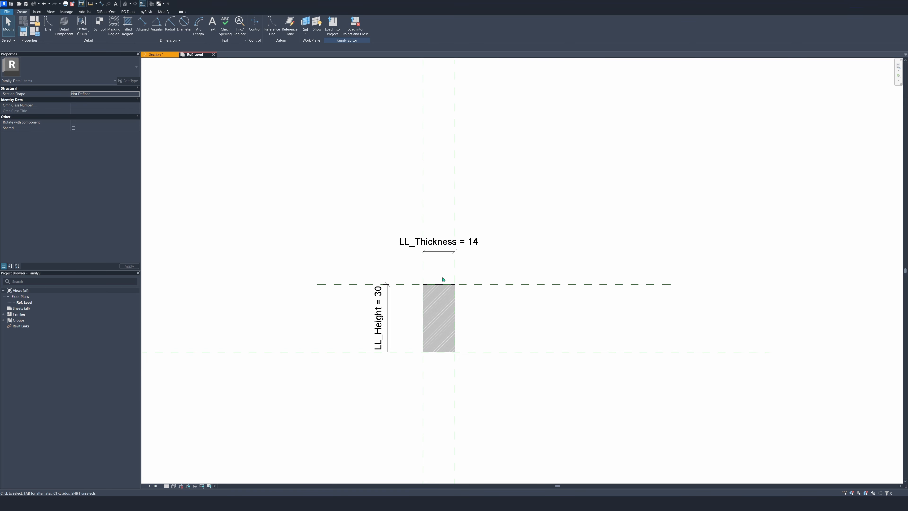
# Step: Associate the filled region's Visible property with a new type parameter named LL_Filled.Region, grouped under Dimensions
pyautogui.click(425, 293)
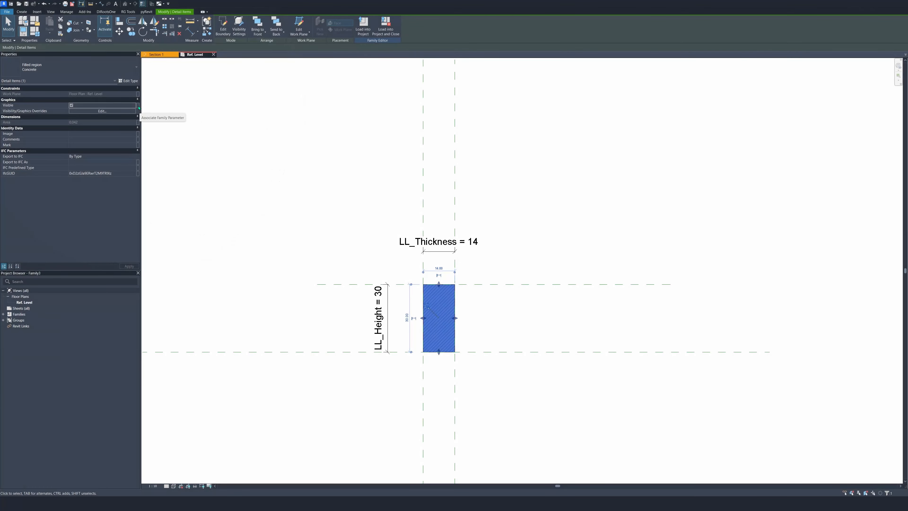
pyautogui.click(139, 107)
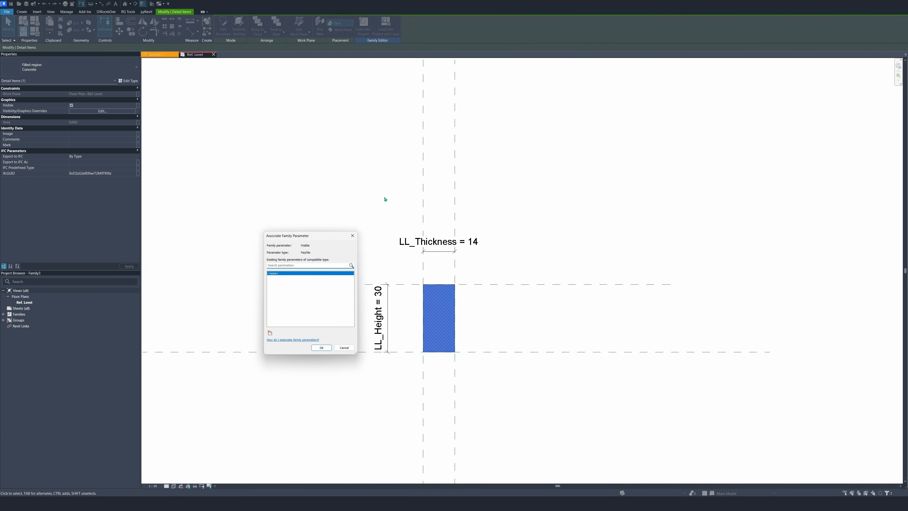
pyautogui.click(270, 332)
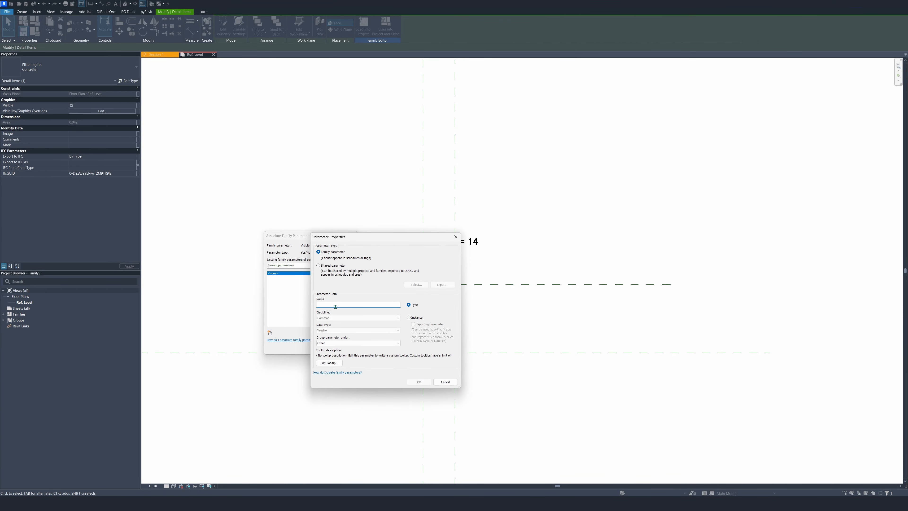
pyautogui.write('LL_Filled.Region')
pyautogui.click(357, 343)
pyautogui.scroll(8, 359, 353)
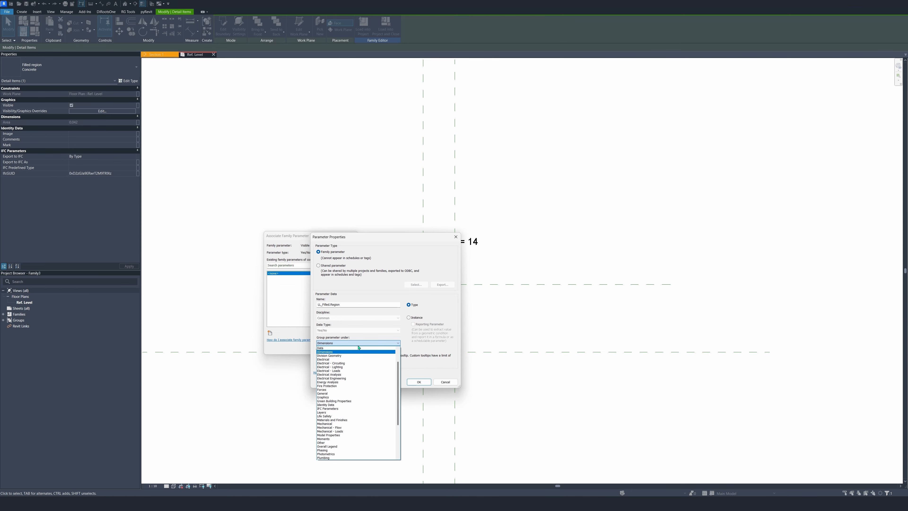
pyautogui.click(358, 345)
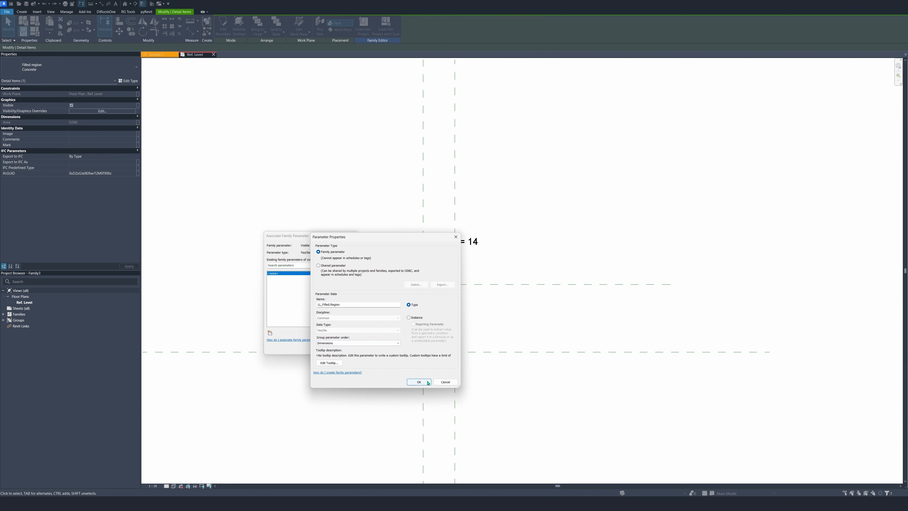
pyautogui.click(419, 381)
pyautogui.click(322, 348)
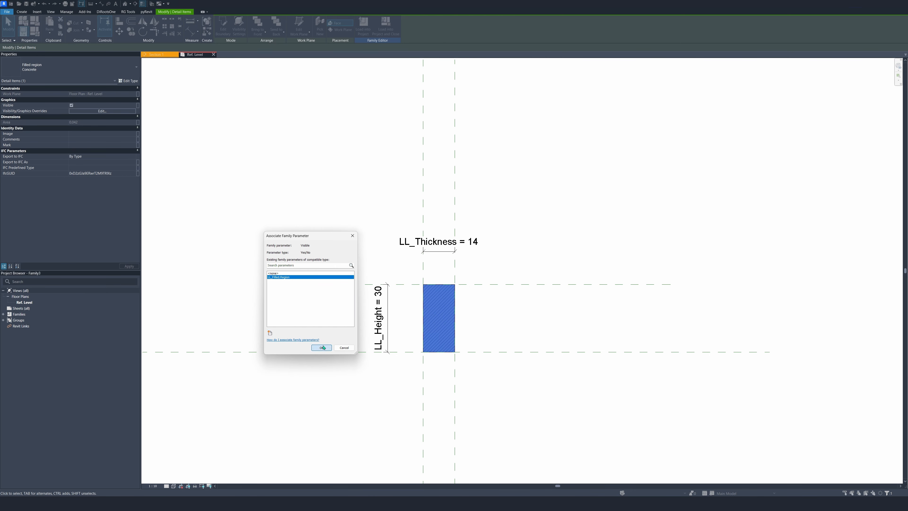
pyautogui.click(495, 323)
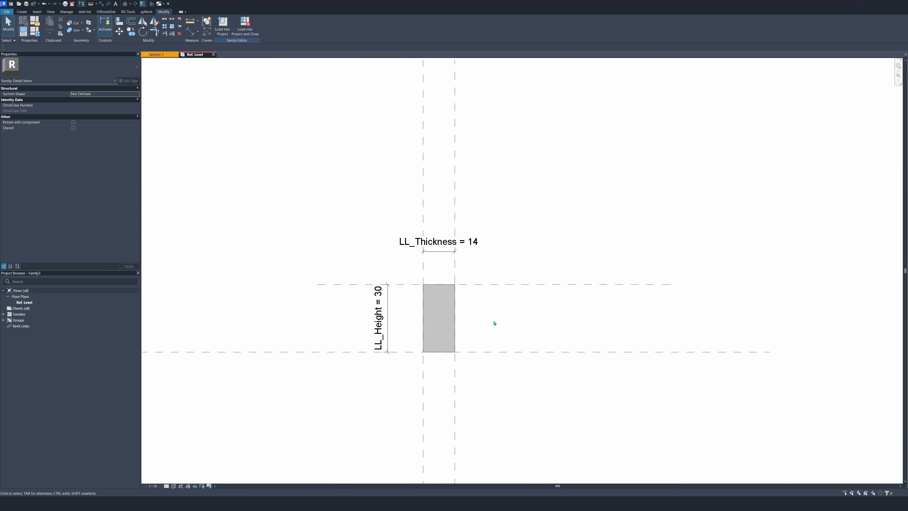
# Step: Create a Detail Items subcategory named LL_Video in the family's object styles
pyautogui.press('v')
pyautogui.press('v')
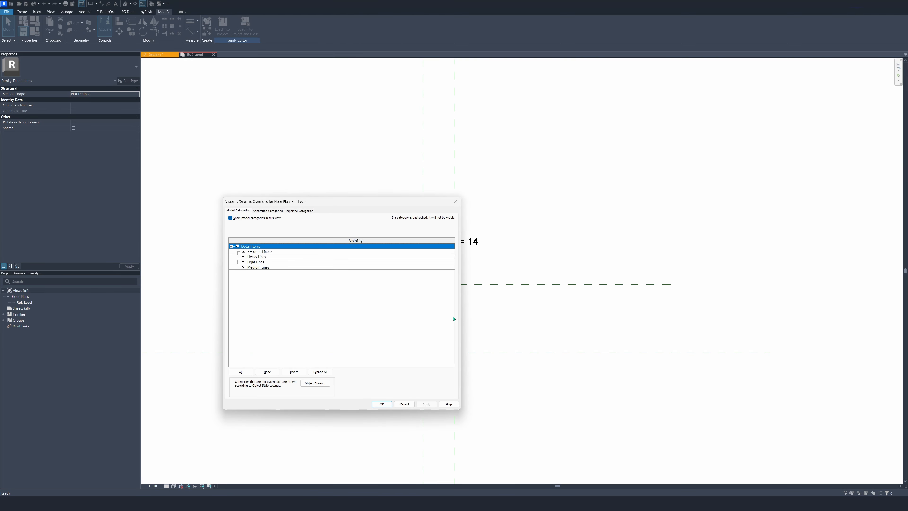
pyautogui.click(313, 384)
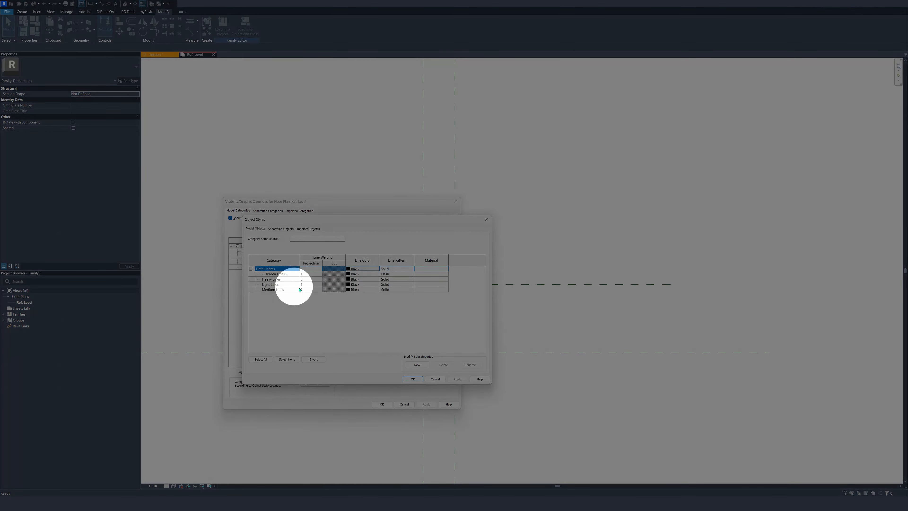
pyautogui.click(417, 364)
pyautogui.write('LL_Video')
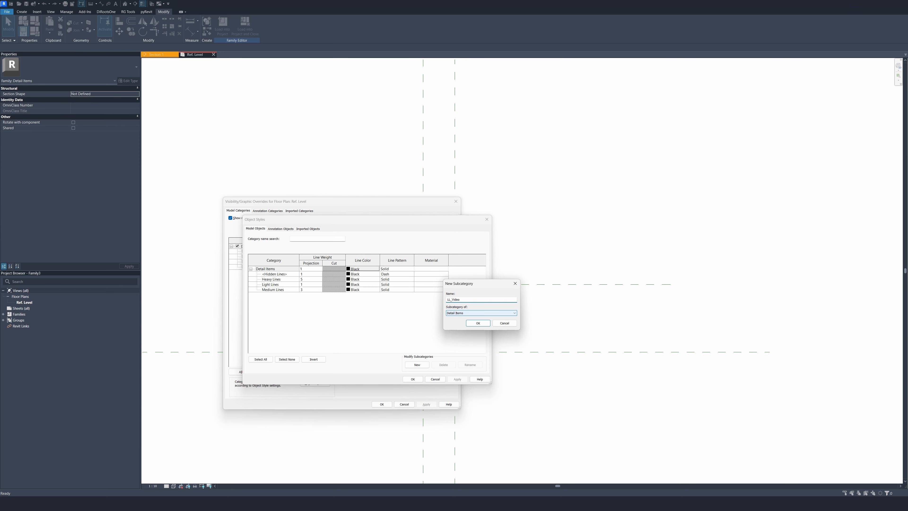
pyautogui.click(478, 323)
# Step: Set the LL_Video subcategory's line color to the custom grey RAL 000 55 00 and accept the object styles
pyautogui.click(355, 290)
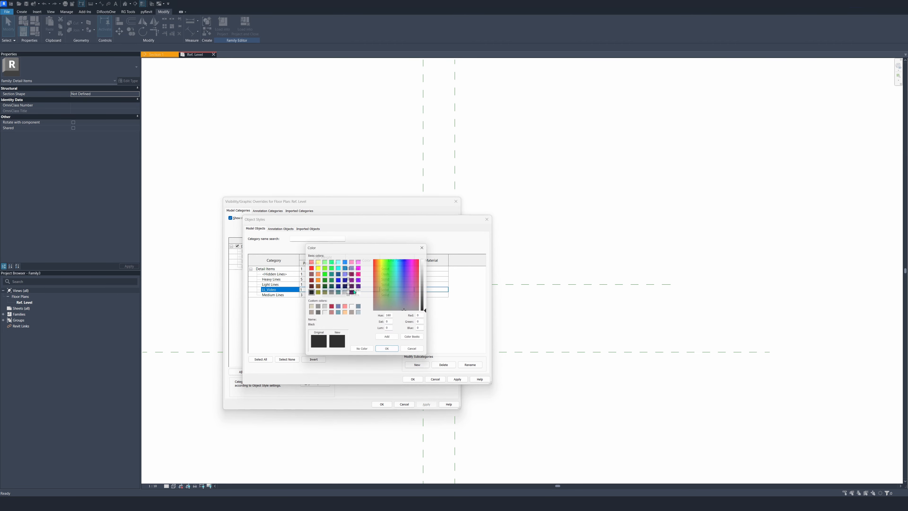
pyautogui.click(315, 313)
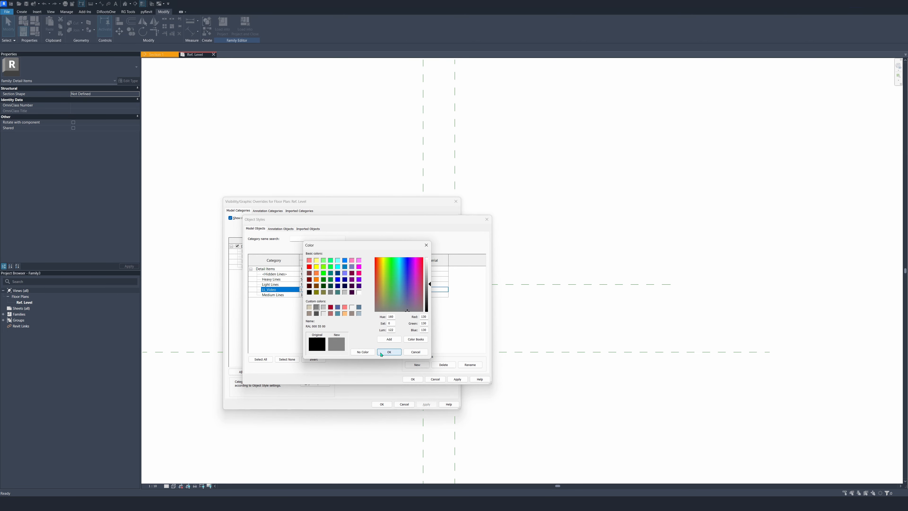
pyautogui.click(389, 351)
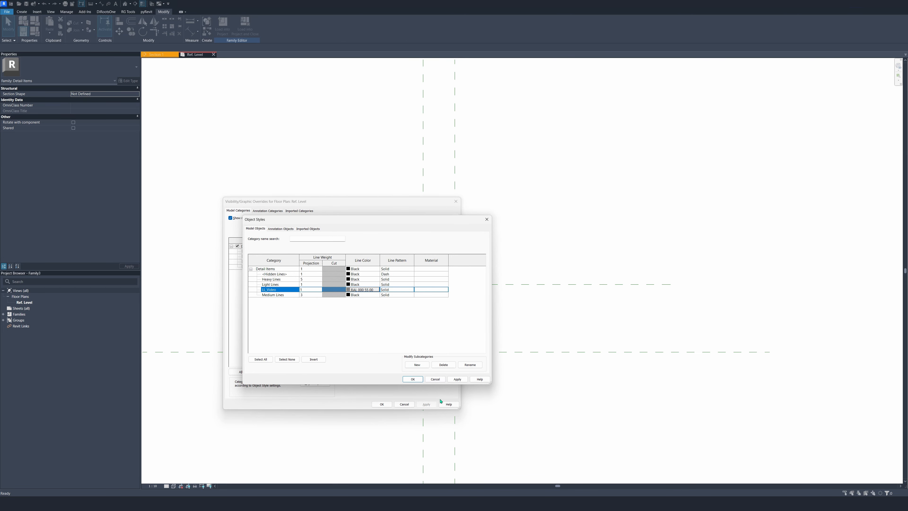
pyautogui.click(413, 379)
pyautogui.click(380, 404)
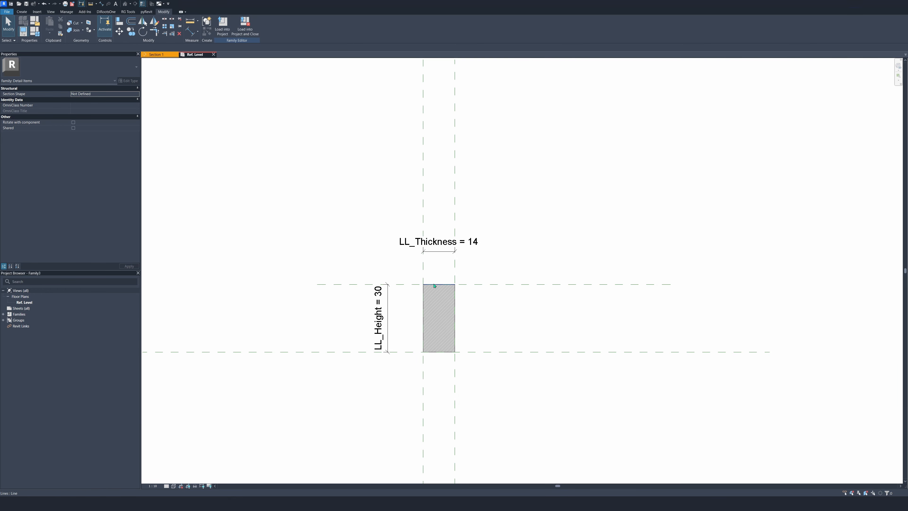
# Step: Select all instances of the block's outline lines visible in the view and assign them to the LL_Video subcategory
pyautogui.click(435, 285)
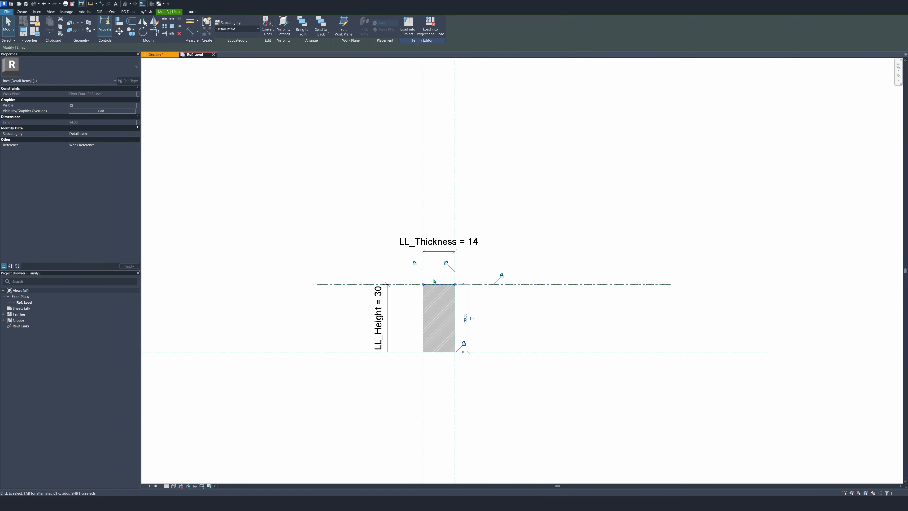
pyautogui.rightClick(434, 281)
pyautogui.moveTo(485, 346)
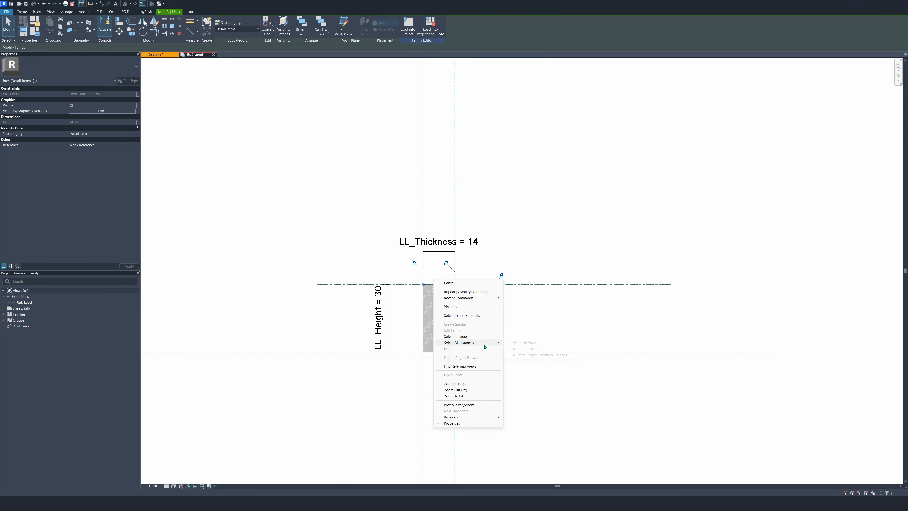
pyautogui.click(524, 343)
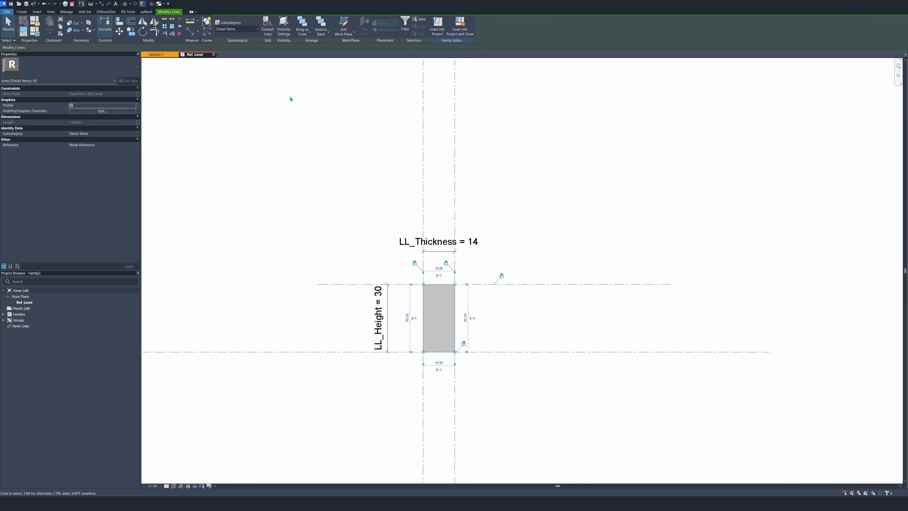
pyautogui.click(254, 30)
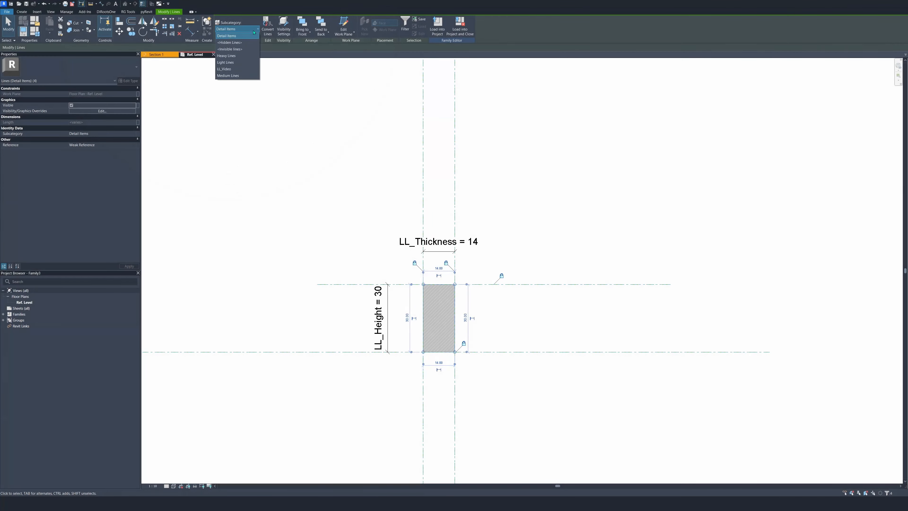
pyautogui.click(224, 69)
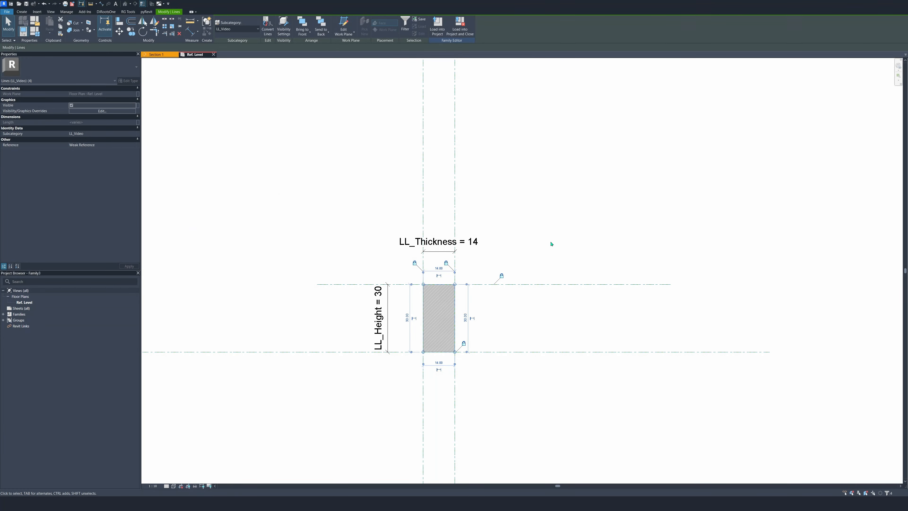
pyautogui.click(551, 244)
# Step: Edit the filled region's boundary, assign all its sketch lines to the LL_Video subcategory and finish the sketch
pyautogui.click(424, 301)
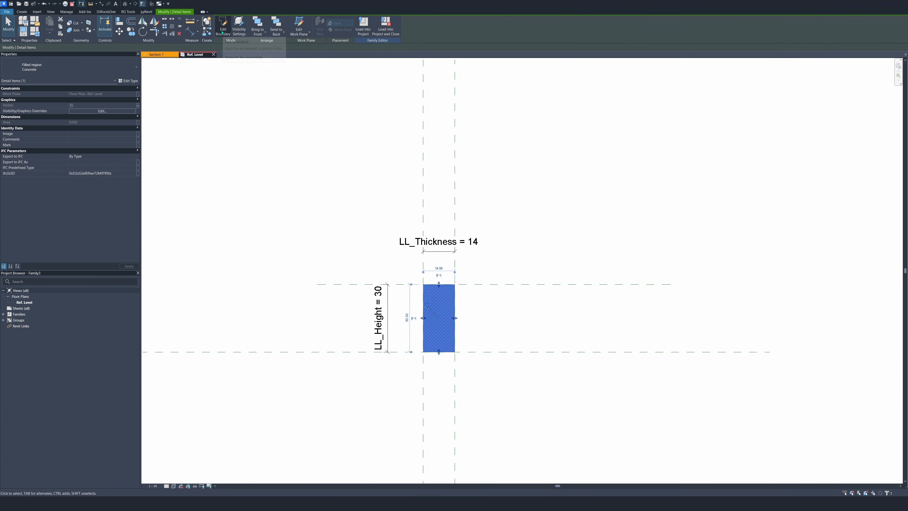
pyautogui.click(222, 32)
pyautogui.moveTo(338, 225); pyautogui.dragTo(524, 395)
pyautogui.click(296, 29)
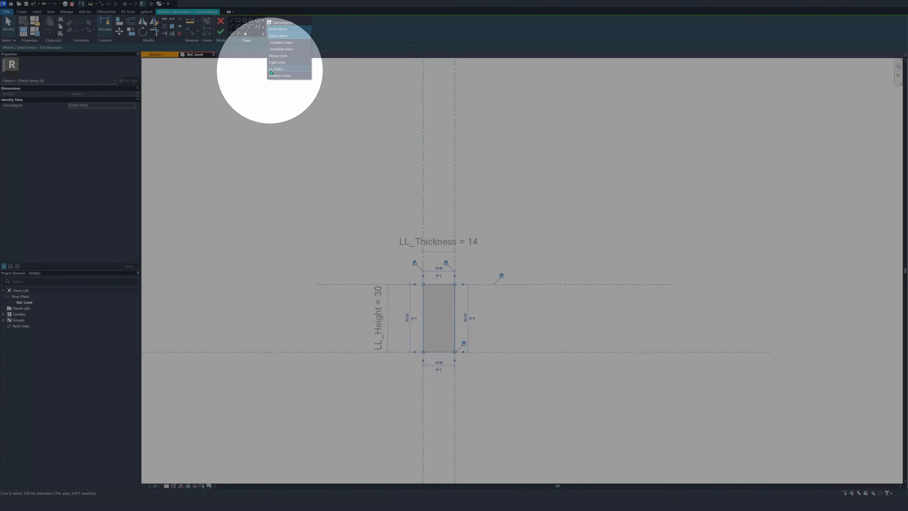
pyautogui.click(292, 64)
pyautogui.click(570, 215)
pyautogui.click(221, 31)
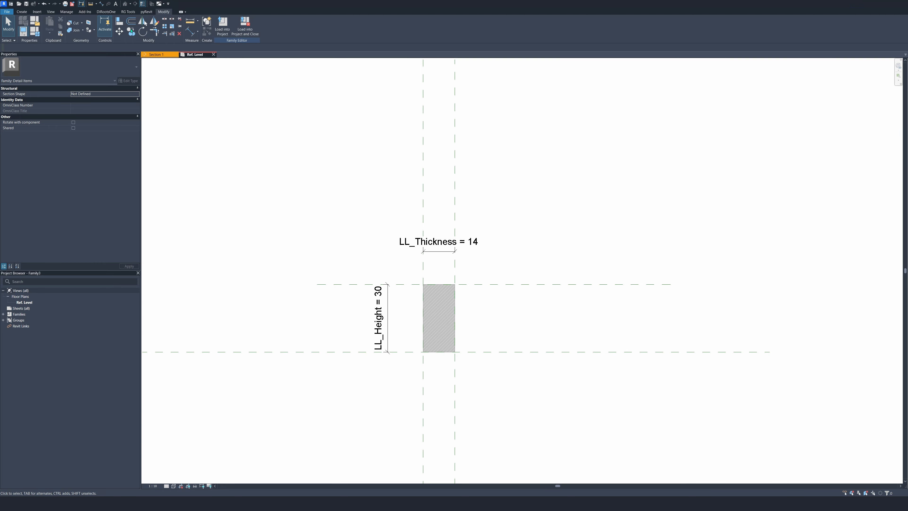
# Step: Load the family into the LL_Template_Lattenwerk project, choosing not to save the project and to set reminder intervals
pyautogui.click(222, 25)
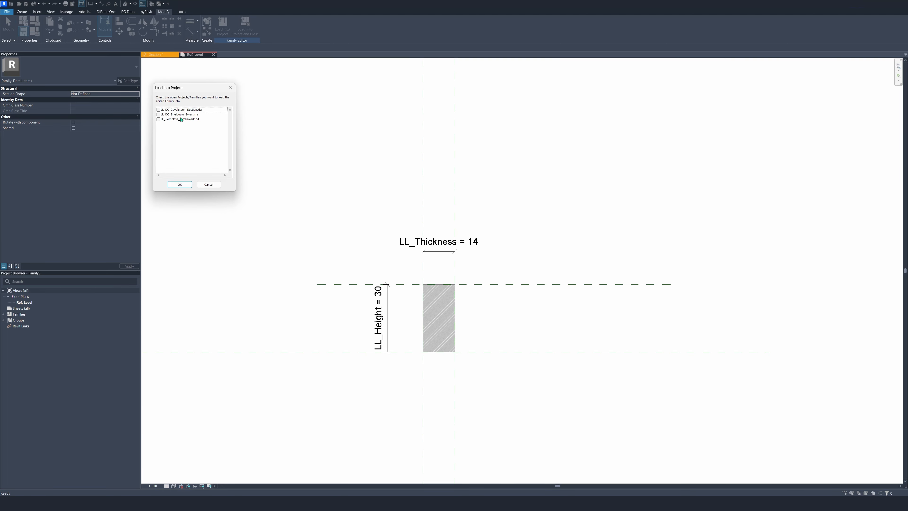
pyautogui.click(159, 119)
pyautogui.click(180, 184)
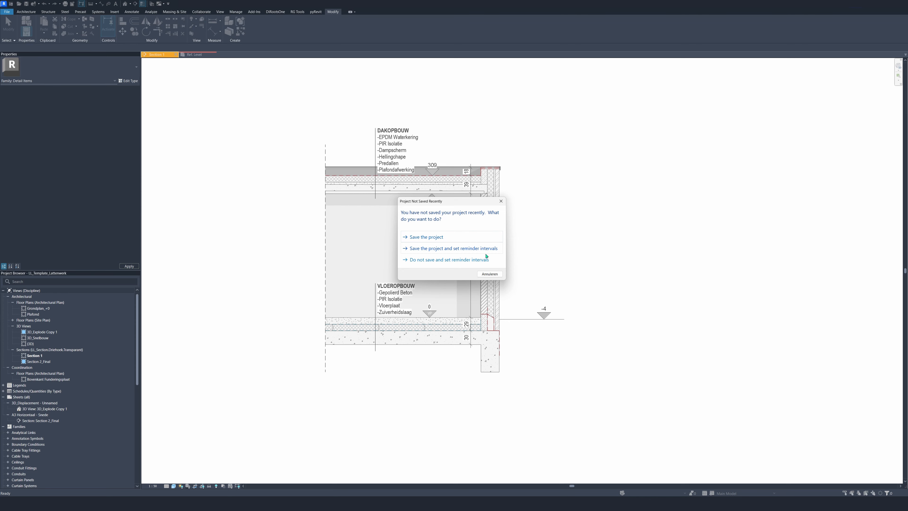
pyautogui.click(484, 259)
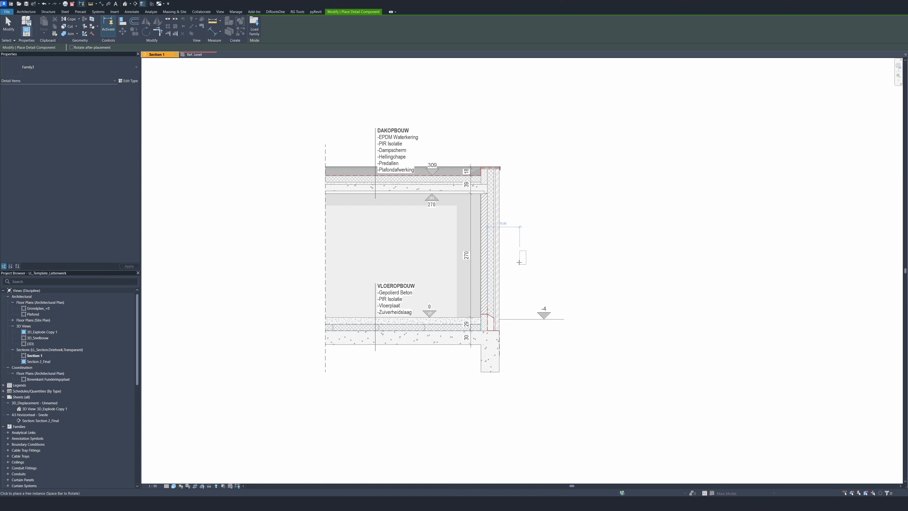
# Step: Place one instance of the block family in the section, just outside the exterior wall
pyautogui.click(519, 242)
pyautogui.press('Escape')
pyautogui.press('Escape')
pyautogui.scroll(3, 473, 362)
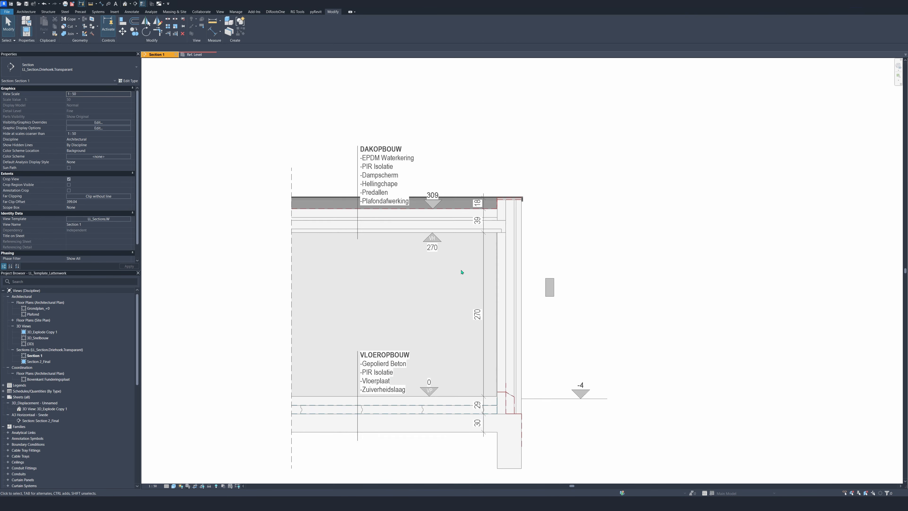
# Step: Move the placed block by its corner into the inner masonry leaf, directly above the base block of the wall
pyautogui.click(567, 303)
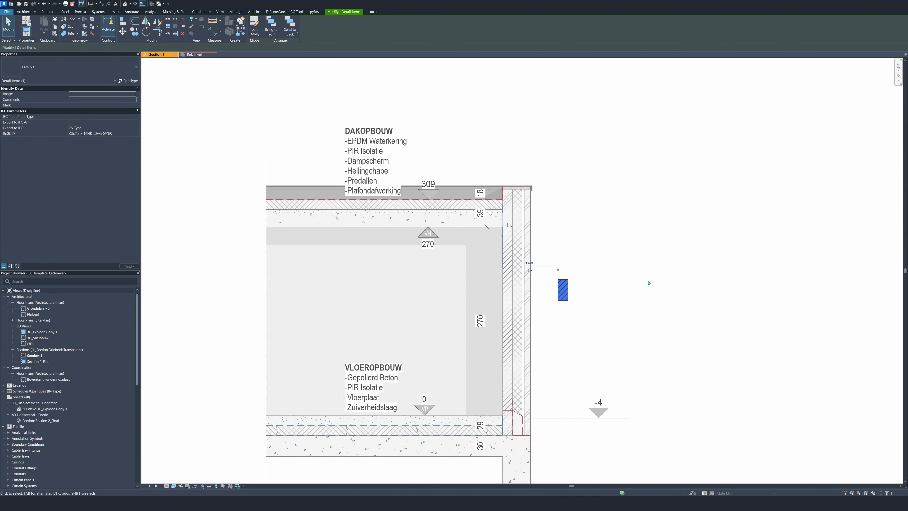
pyautogui.press('m')
pyautogui.press('v')
pyautogui.click(571, 304)
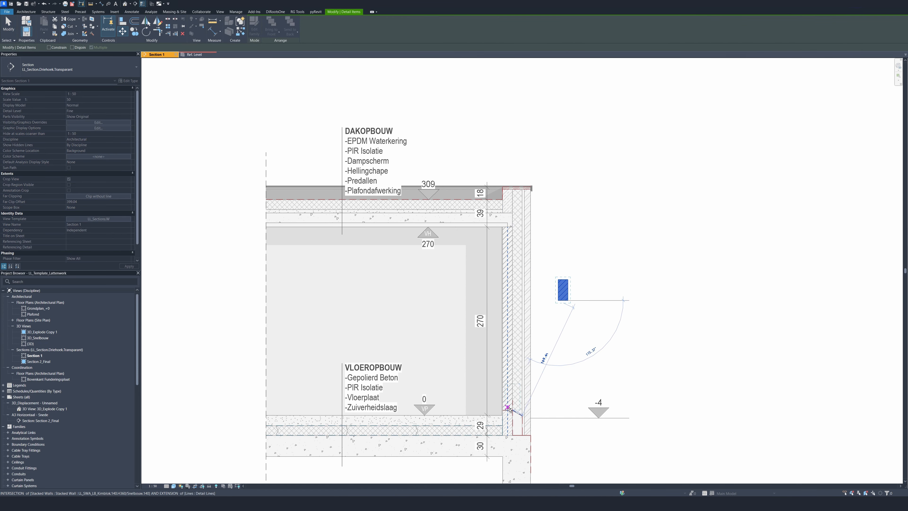
pyautogui.scroll(2, 508, 409)
pyautogui.click(510, 409)
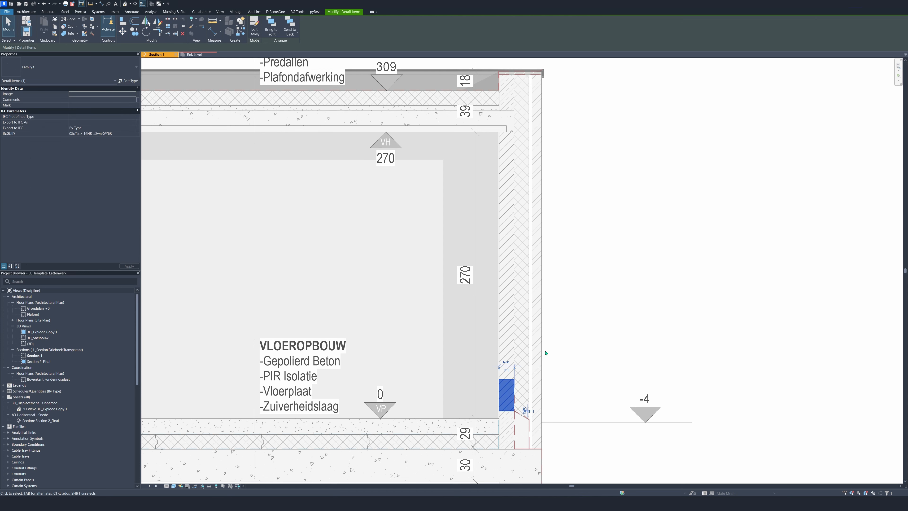
# Step: Copy the block once upward from its lower corner to its upper corner to stack a second block
pyautogui.press('c')
pyautogui.press('o')
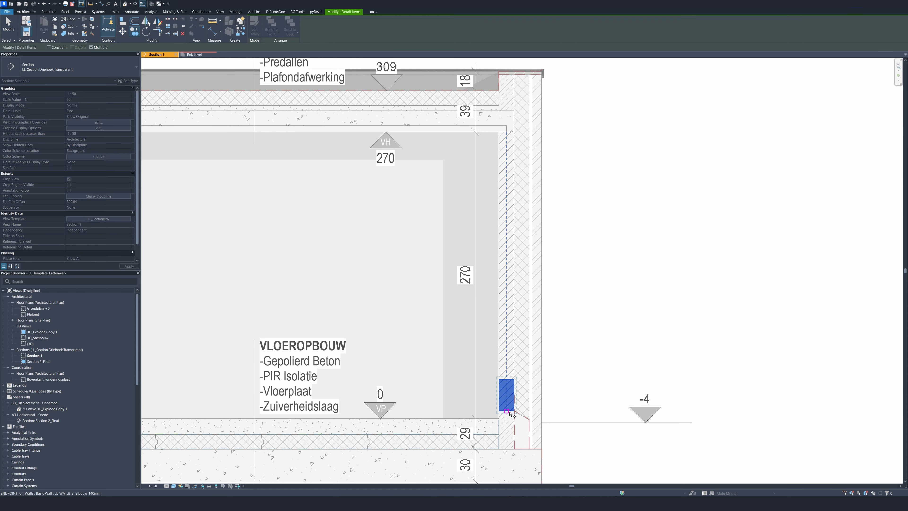
pyautogui.click(514, 411)
pyautogui.click(514, 379)
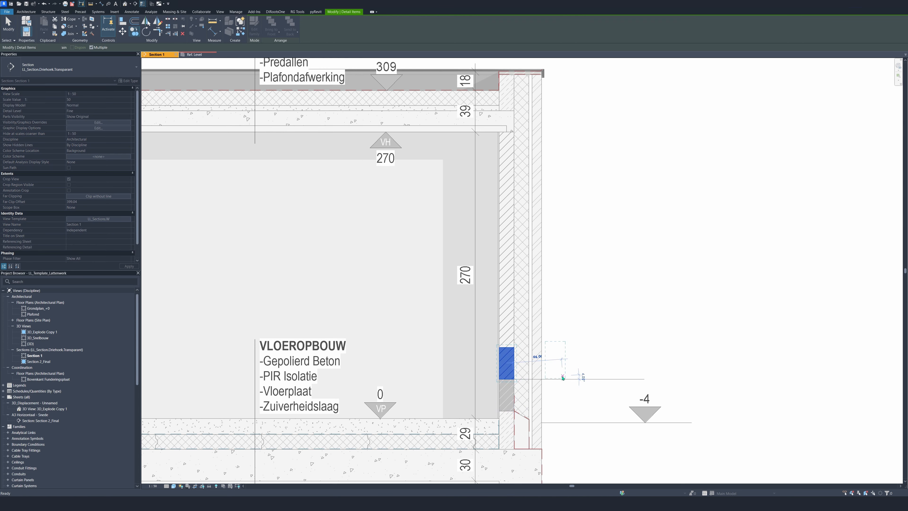
pyautogui.press('Escape')
pyautogui.press('Escape')
pyautogui.click(500, 358)
pyautogui.scroll(-2, 461, 345)
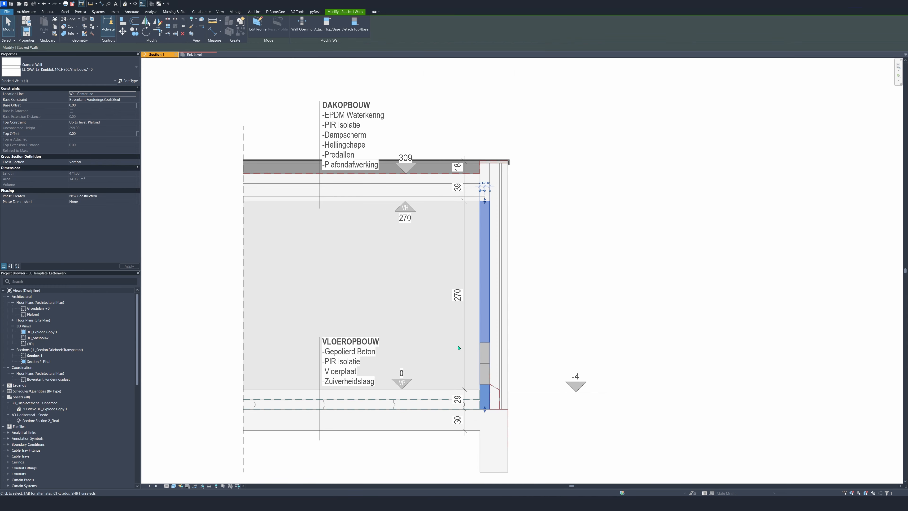
pyautogui.press('Escape')
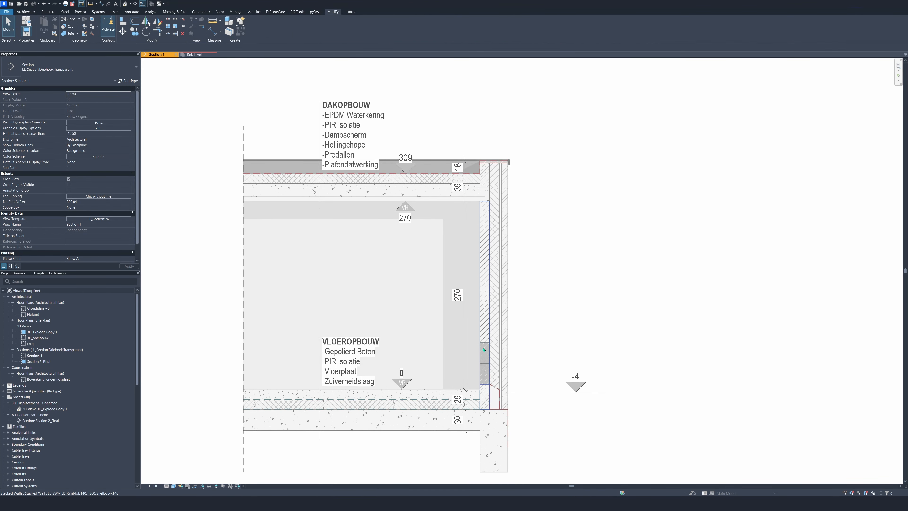
# Step: Remove the copied block from the wall and move the original block back outside, beside the exterior wall
pyautogui.click(483, 362)
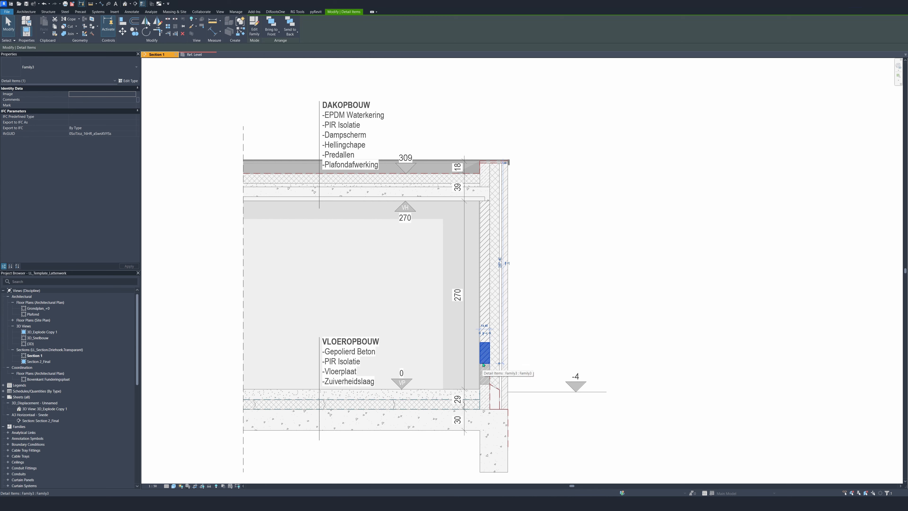
pyautogui.moveTo(484, 365); pyautogui.dragTo(483, 386)
pyautogui.moveTo(540, 333); pyautogui.dragTo(540, 334)
pyautogui.click(560, 303)
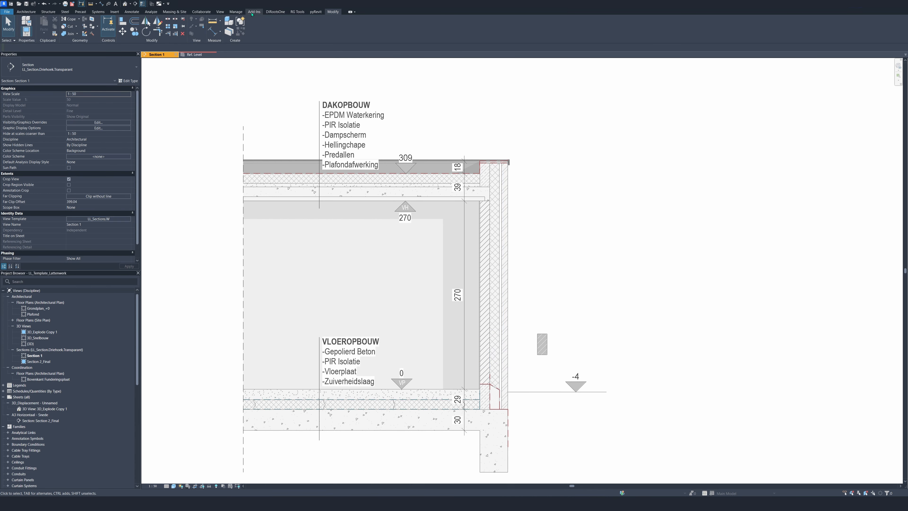
pyautogui.click(236, 11)
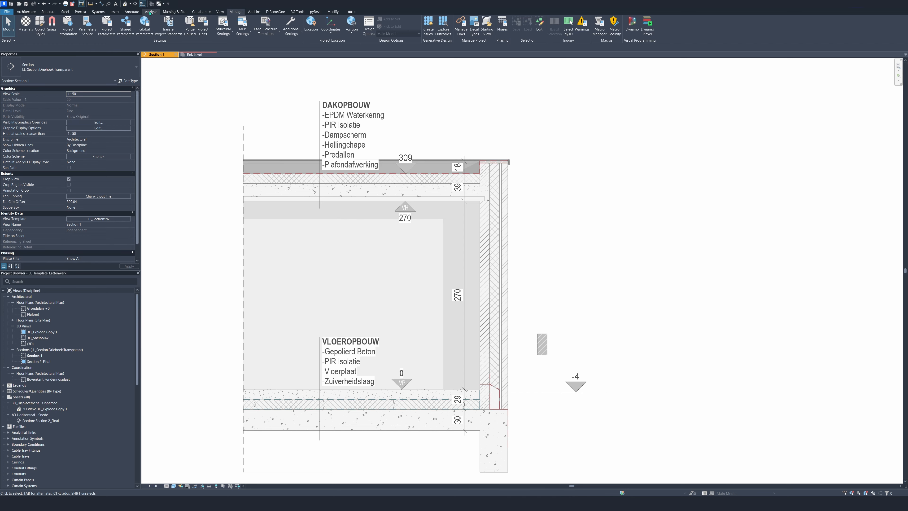
pyautogui.click(132, 12)
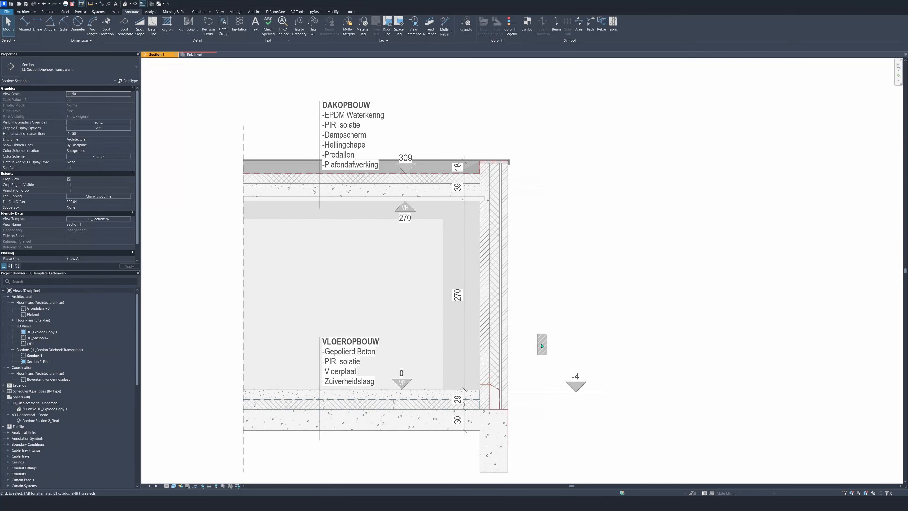
pyautogui.click(187, 31)
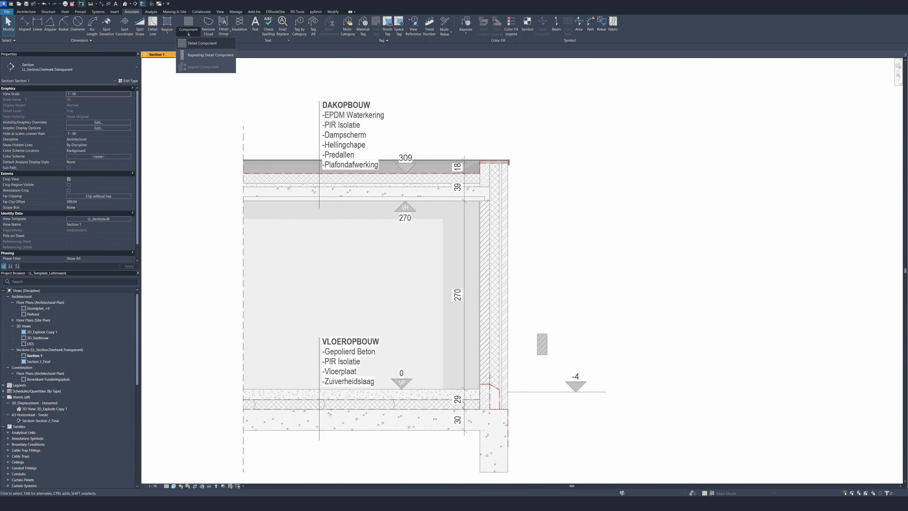
pyautogui.click(193, 55)
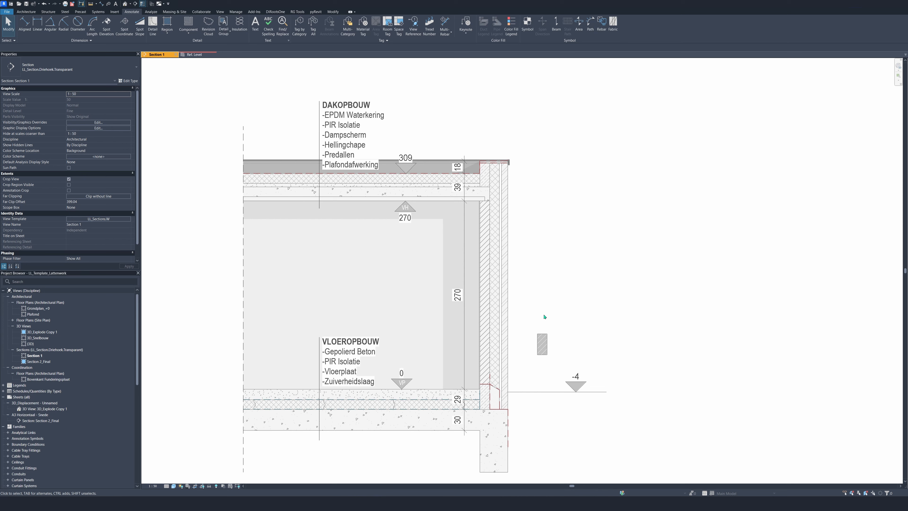
# Step: Inspect the type properties of the placed block for its height and thickness, then close them and deselect the block
pyautogui.click(542, 339)
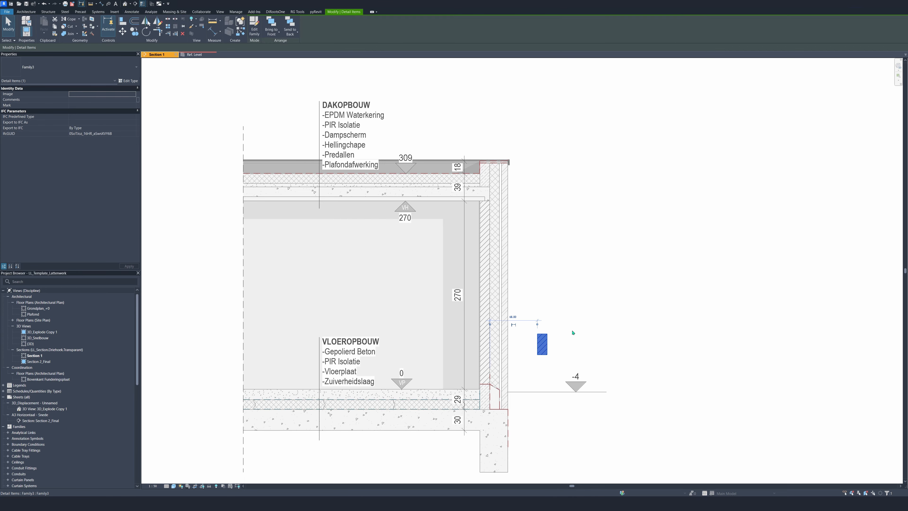
pyautogui.click(127, 81)
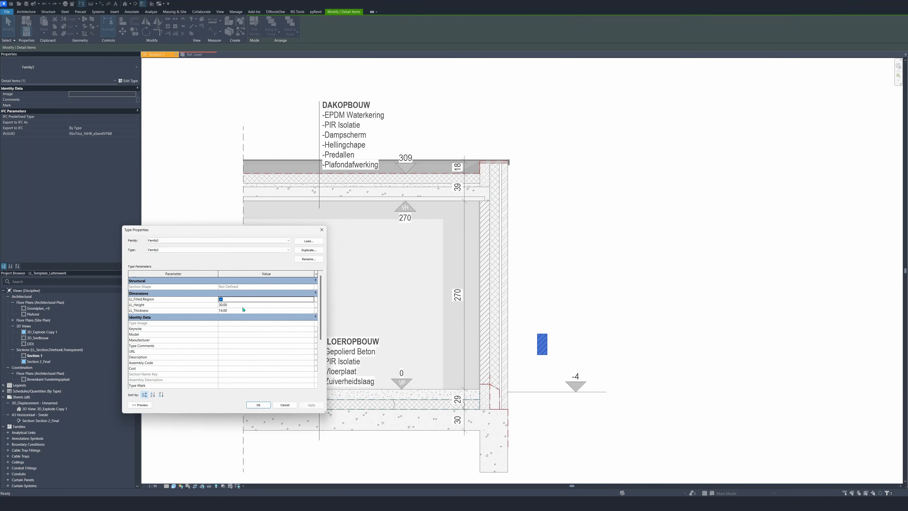
pyautogui.click(258, 404)
pyautogui.click(525, 276)
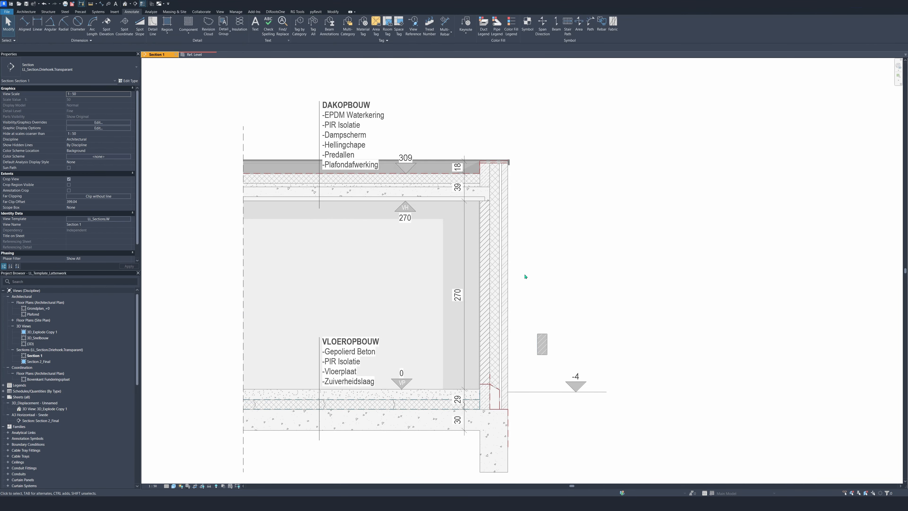
# Step: Start a repeating detail component and duplicate its current type as LL_Brick.Video
pyautogui.click(189, 34)
pyautogui.click(205, 61)
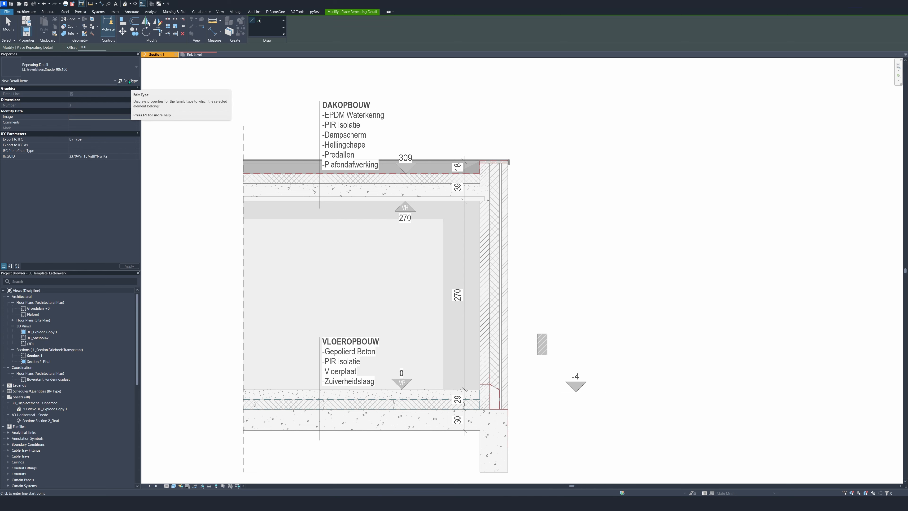
pyautogui.click(126, 72)
pyautogui.click(126, 71)
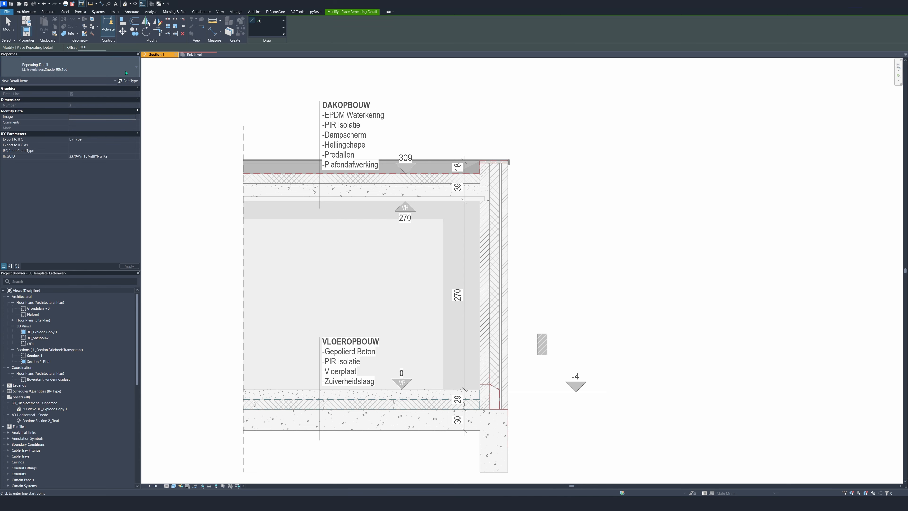
pyautogui.click(129, 81)
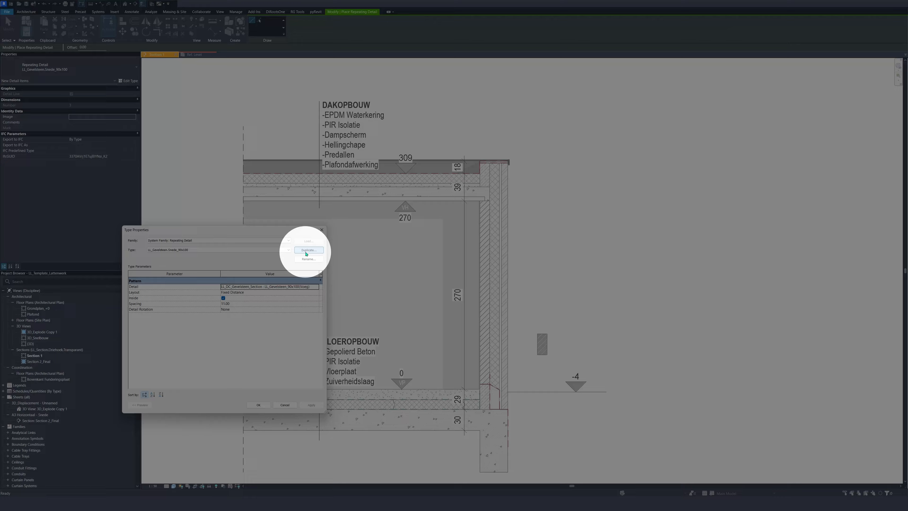
pyautogui.click(309, 250)
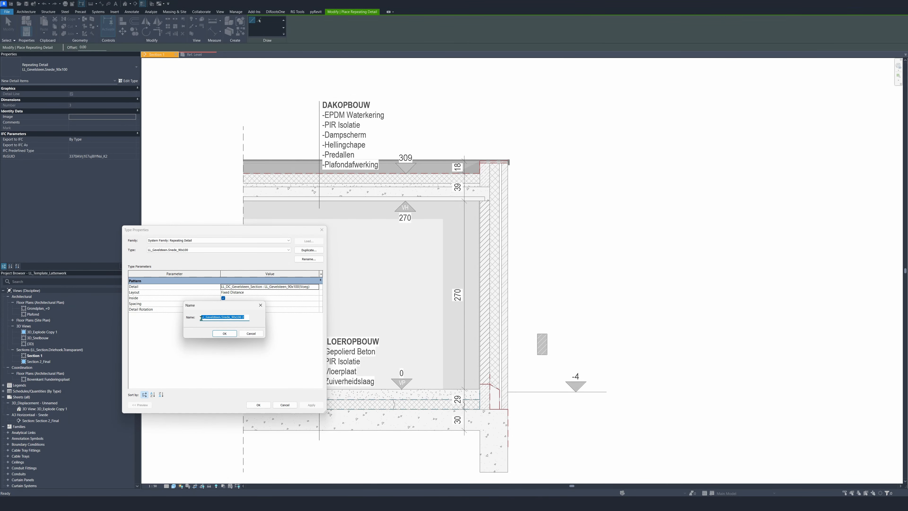
pyautogui.write('LL_Brick.Video')
pyautogui.click(222, 334)
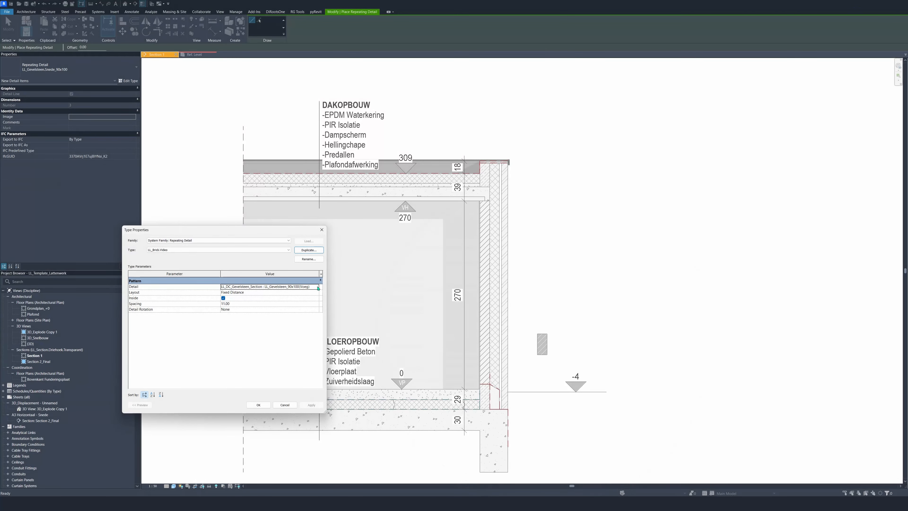
# Step: Set the LL_Brick.Video type's detail to Family3 and its spacing to 30, and accept the type properties
pyautogui.click(307, 287)
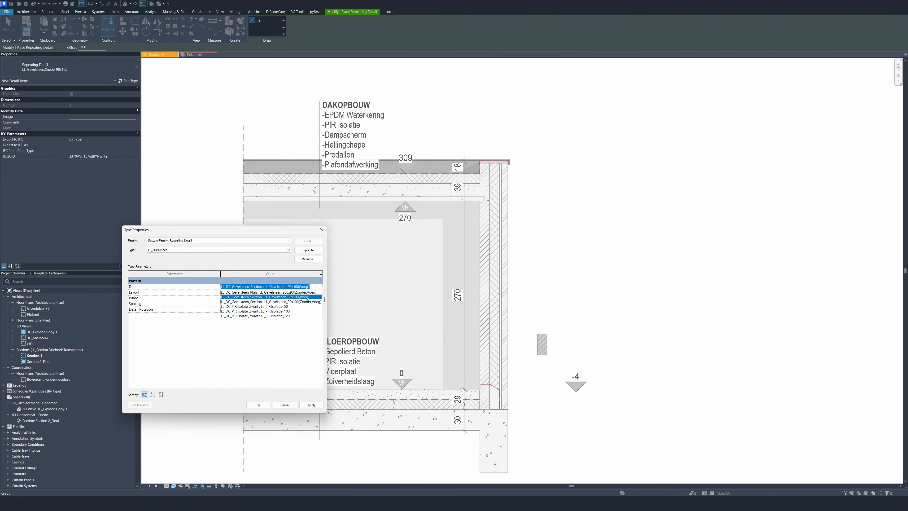
pyautogui.scroll(5, 304, 311)
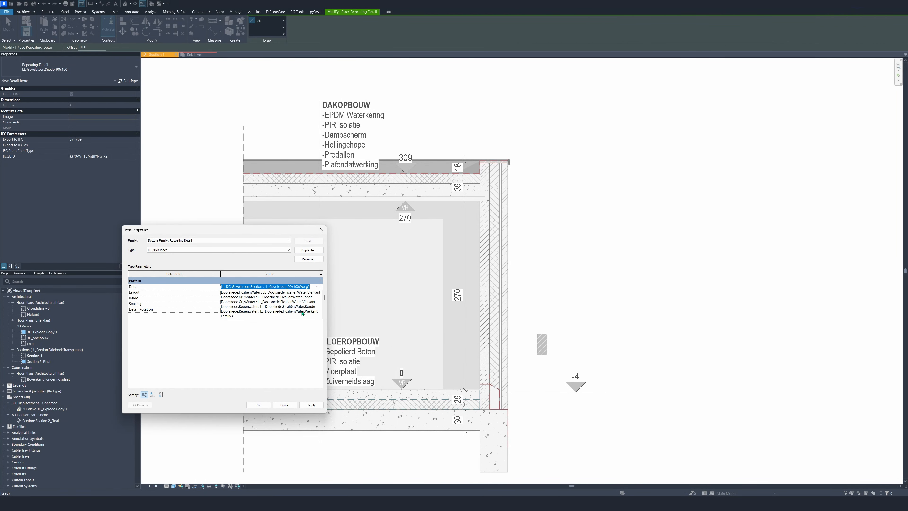
pyautogui.click(226, 316)
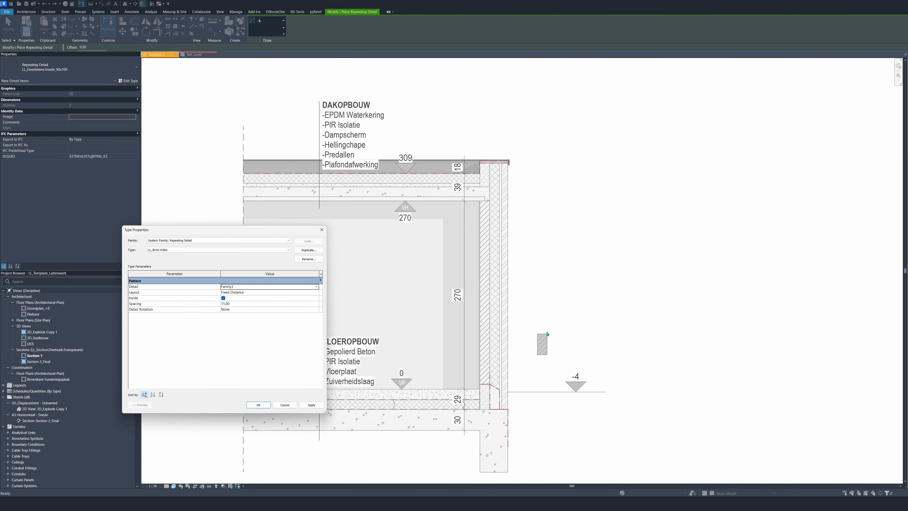
pyautogui.click(233, 304)
pyautogui.write('30')
pyautogui.press('Tab')
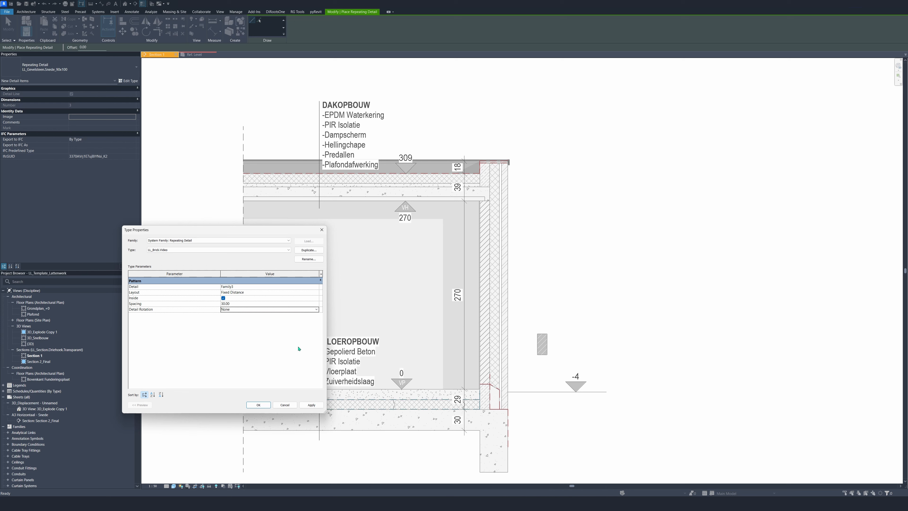
pyautogui.click(311, 405)
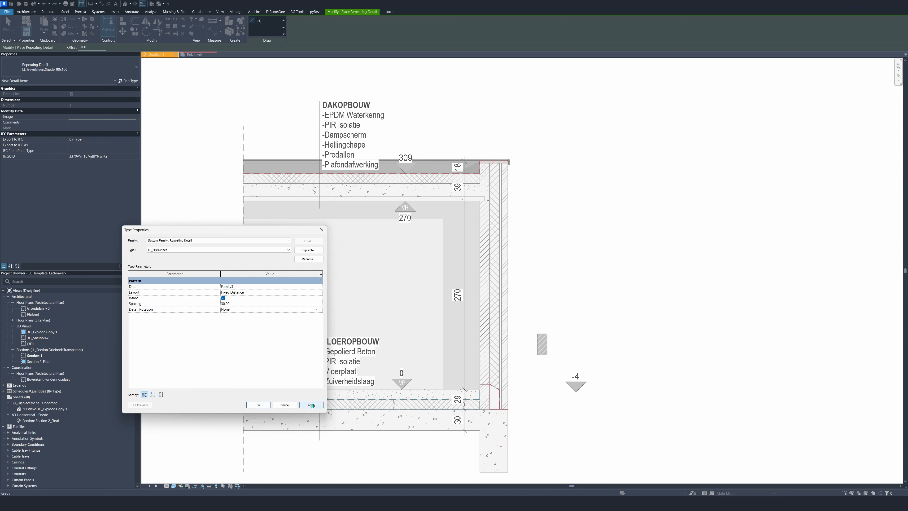
pyautogui.click(257, 404)
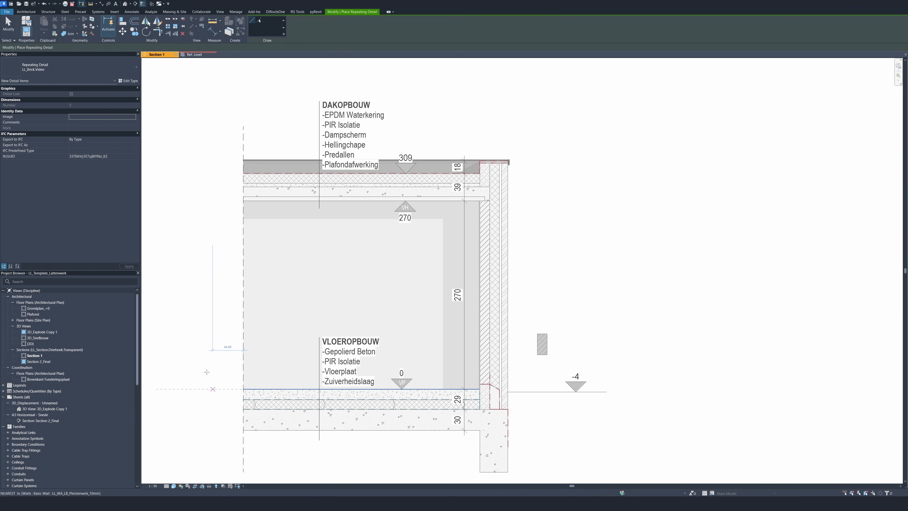
# Step: Draw a vertical LL_Brick.Video repeating detail about 339 cm long, running upward beside the single block outside the wall
pyautogui.click(557, 362)
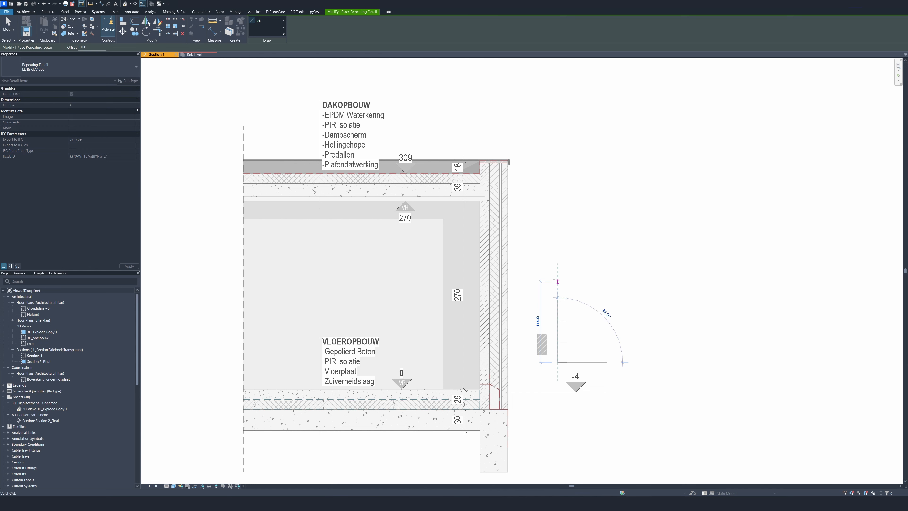
pyautogui.click(557, 138)
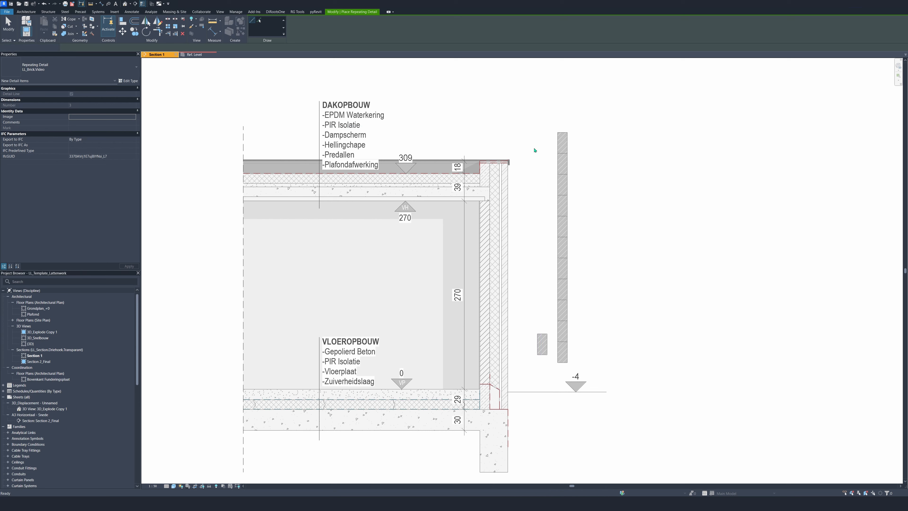
pyautogui.press('Escape')
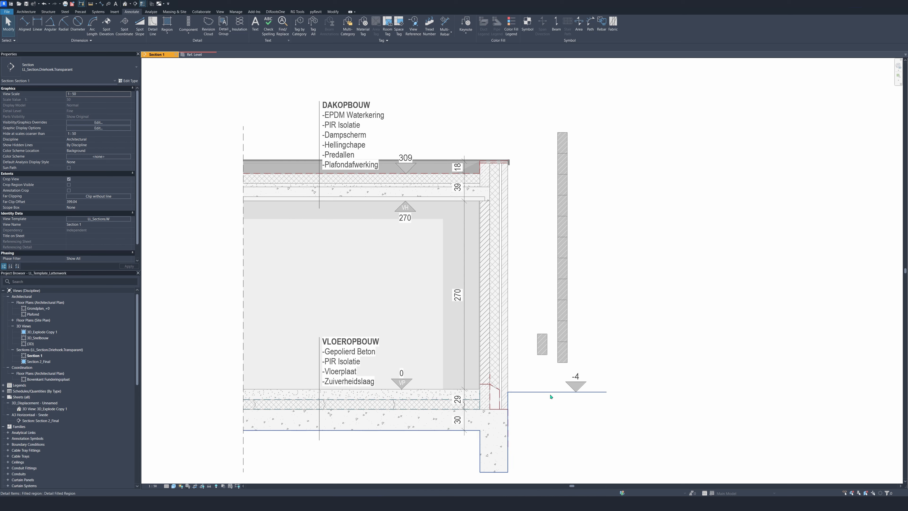
# Step: Review the type properties of the drawn repeating detail, then close them and deselect it
pyautogui.click(561, 359)
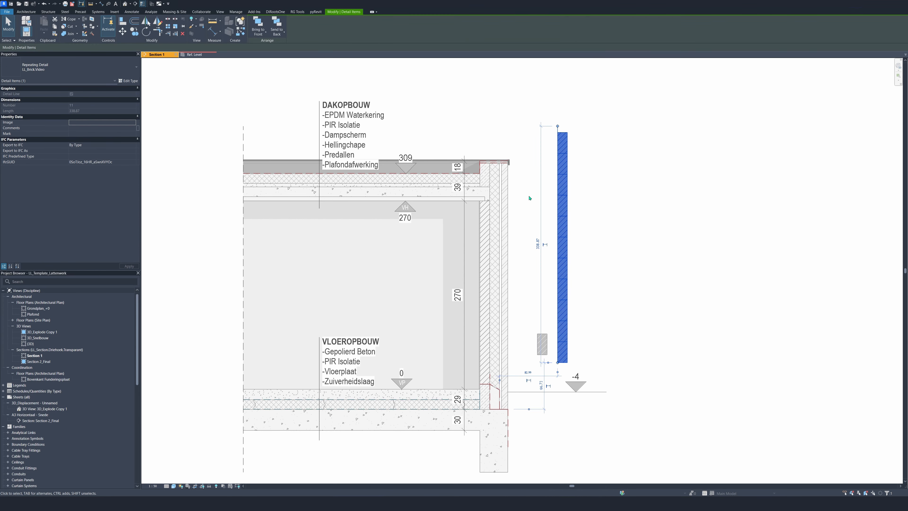
pyautogui.click(129, 81)
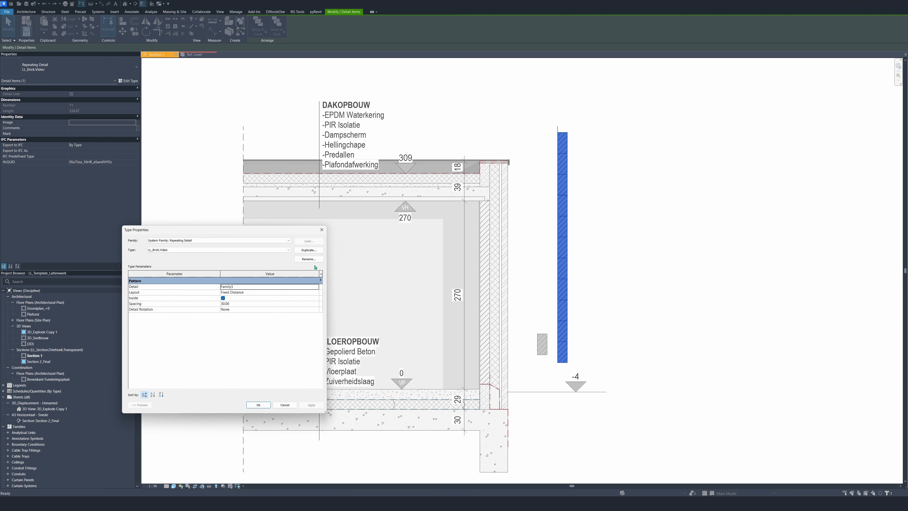
pyautogui.click(321, 230)
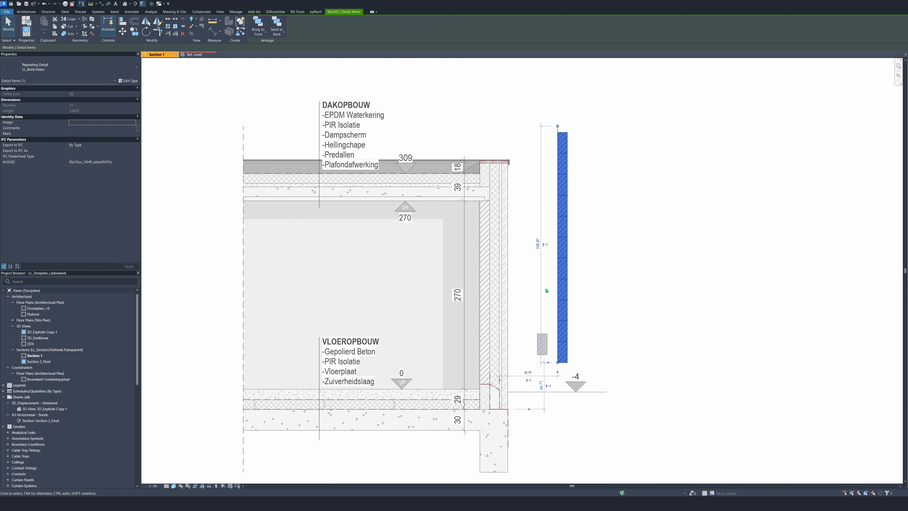
pyautogui.click(527, 294)
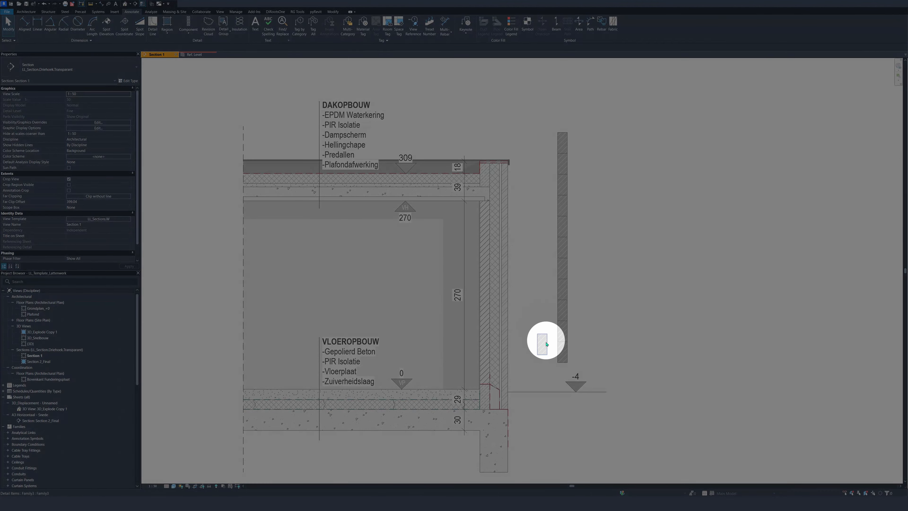
# Step: Switch off LL_Filled.Region in the single block's type properties and apply the change
pyautogui.click(542, 343)
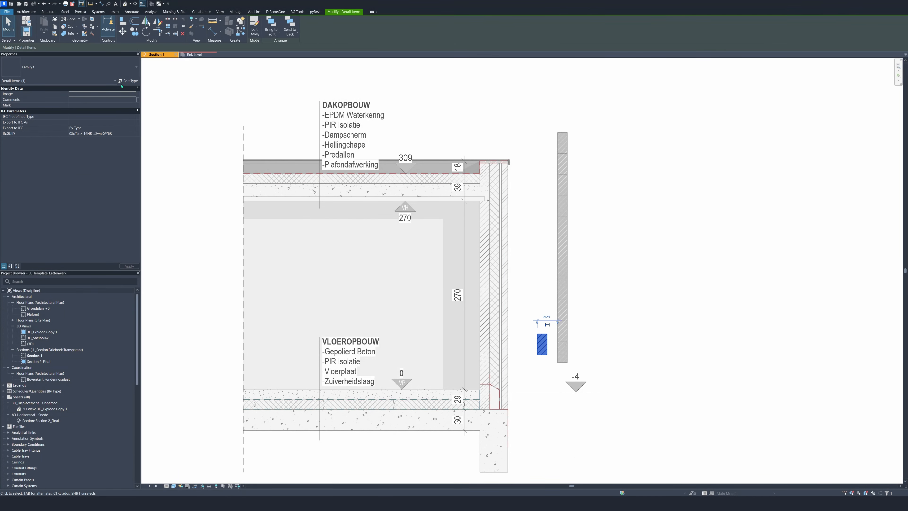
pyautogui.click(128, 80)
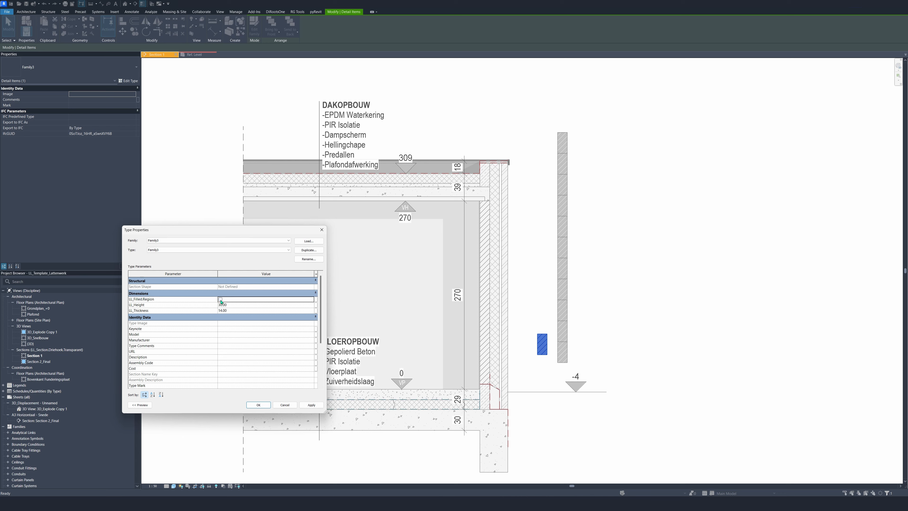
pyautogui.click(312, 404)
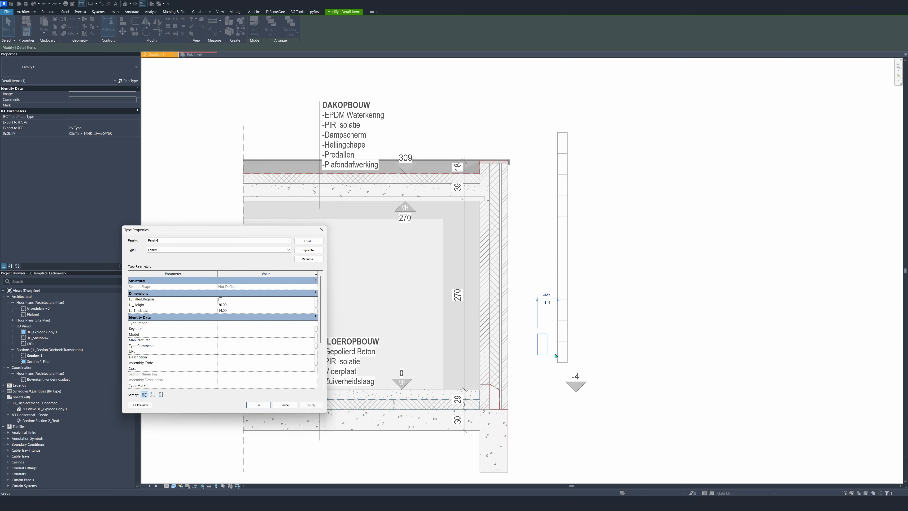
# Step: Set the block type's LL_Height to 20, apply it, then close the type properties and deselect the block
pyautogui.click(227, 305)
pyautogui.write('20')
pyautogui.click(317, 403)
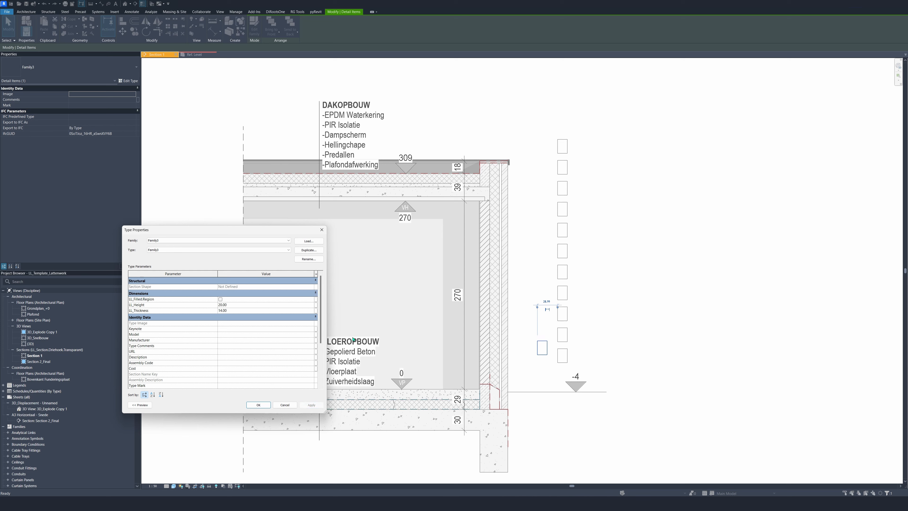
pyautogui.click(285, 405)
pyautogui.click(639, 292)
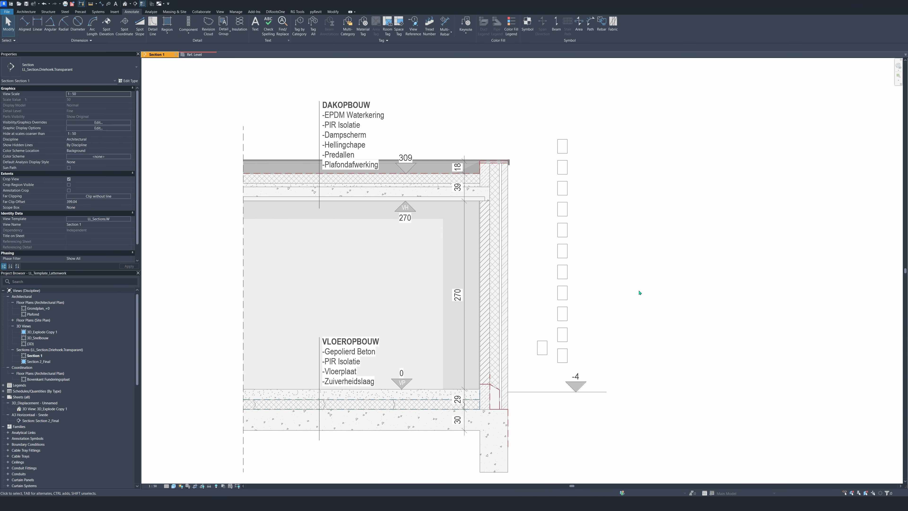
# Step: Set the LL_Brick.Video repeating detail's spacing to 20 and accept the type properties
pyautogui.click(569, 278)
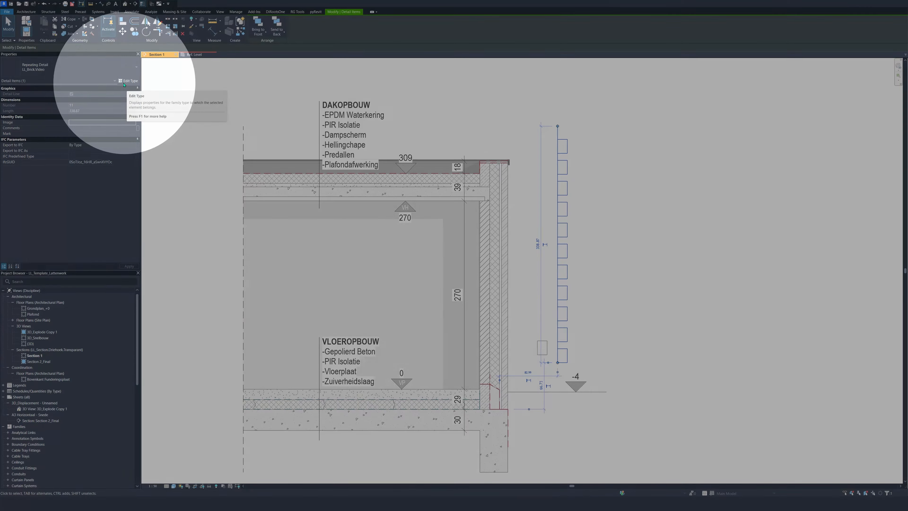
pyautogui.click(128, 81)
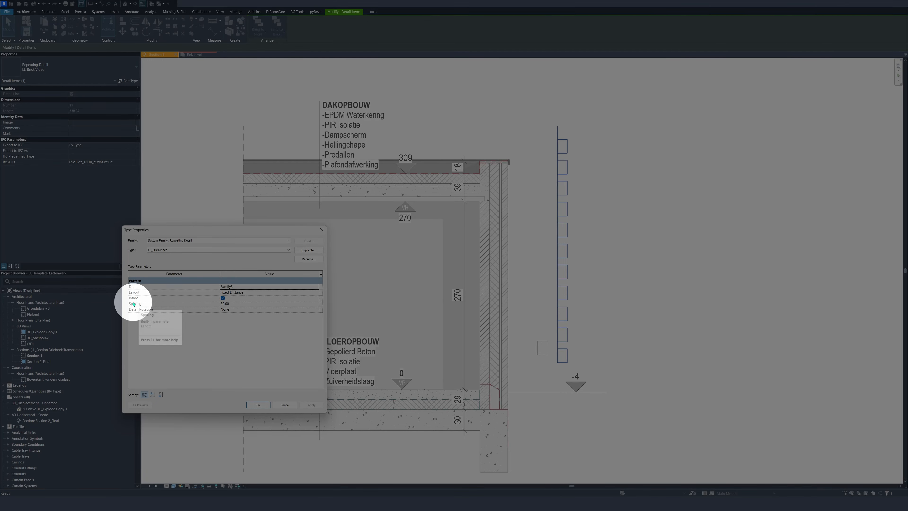
pyautogui.click(226, 303)
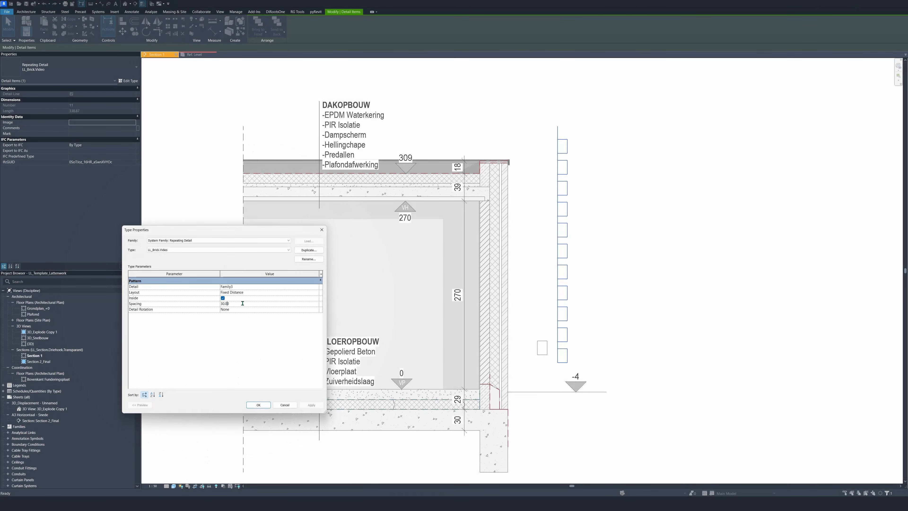
pyautogui.doubleClick(243, 303)
pyautogui.write('20')
pyautogui.press('Tab')
pyautogui.click(311, 405)
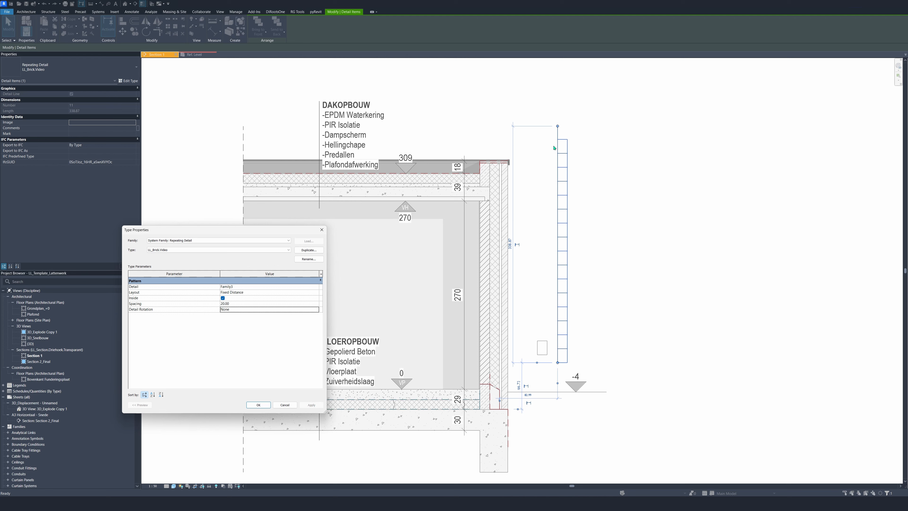
pyautogui.click(258, 404)
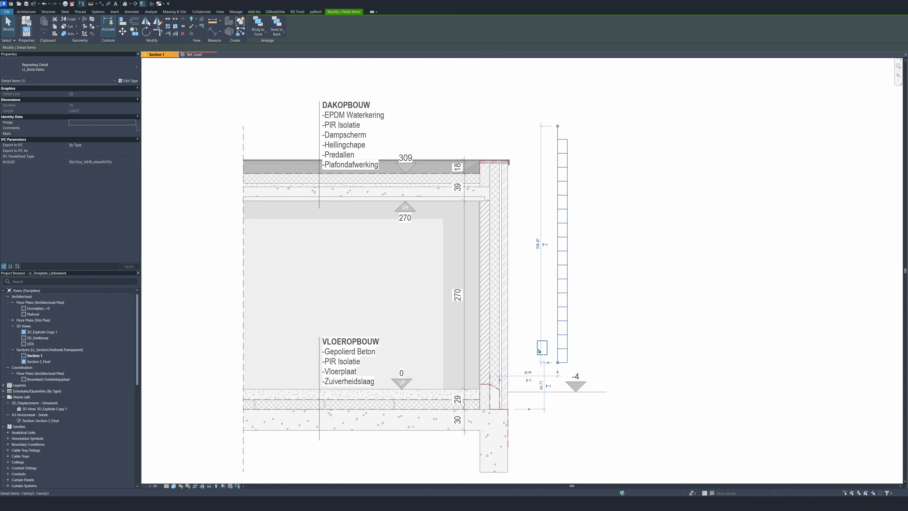
# Step: Set LL_Height back to 30 in the single block's type properties, accept them and deselect the block
pyautogui.click(130, 81)
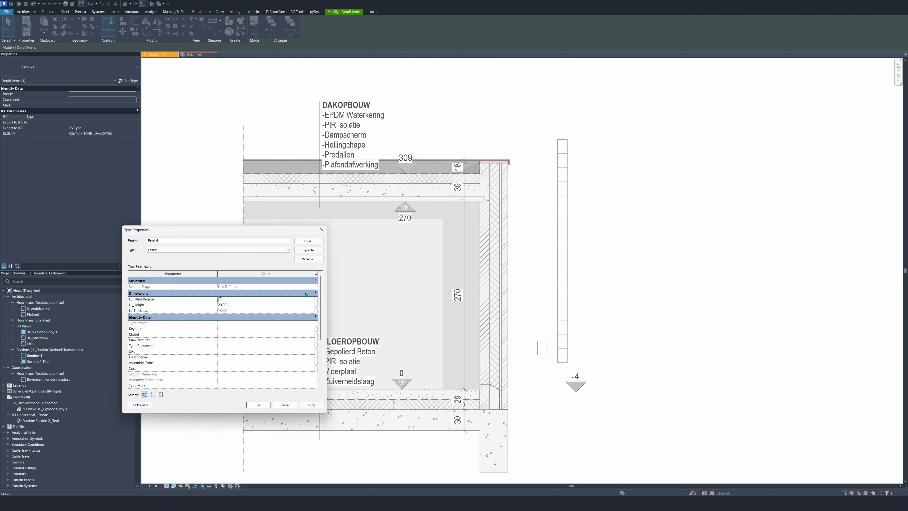
pyautogui.click(236, 305)
pyautogui.write('30')
pyautogui.click(310, 405)
pyautogui.click(259, 405)
pyautogui.press('Escape')
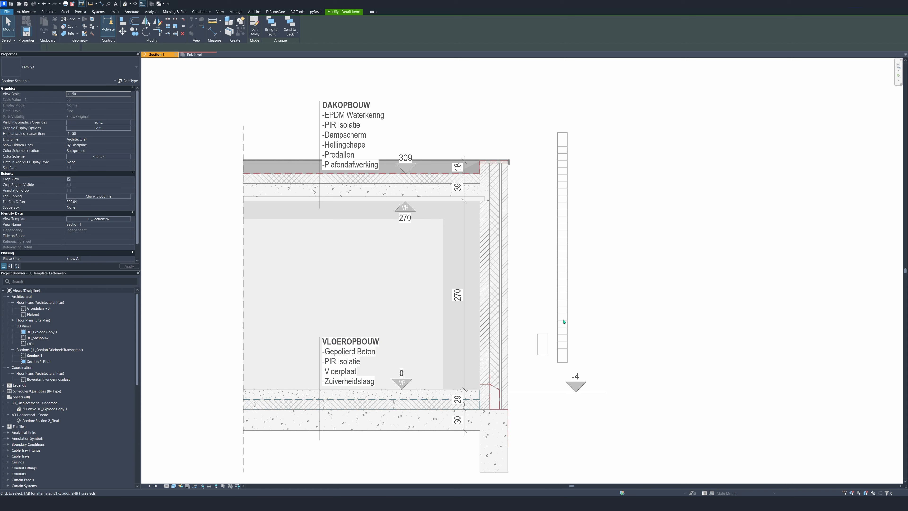
# Step: Set the spacing of the LL_Brick.Video repeating detail type back to 30 and accept it
pyautogui.click(563, 322)
pyautogui.click(129, 81)
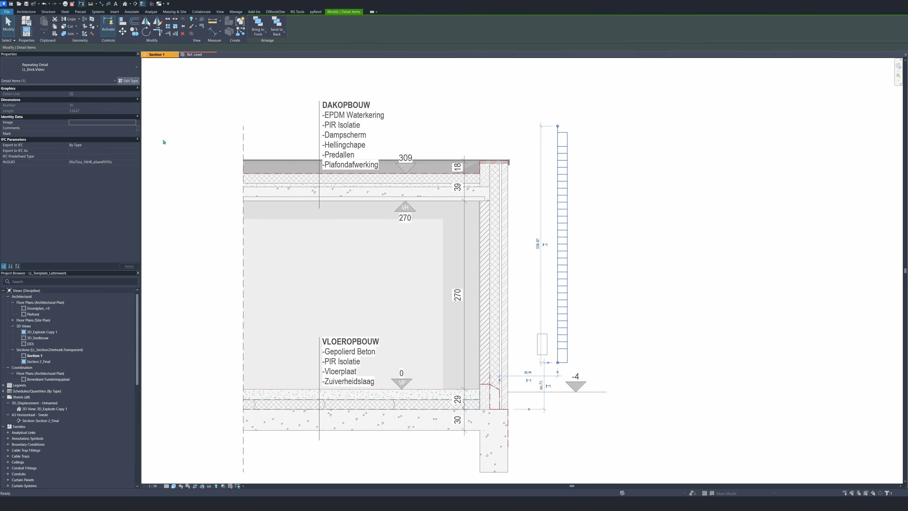
pyautogui.click(199, 303)
pyautogui.write('30')
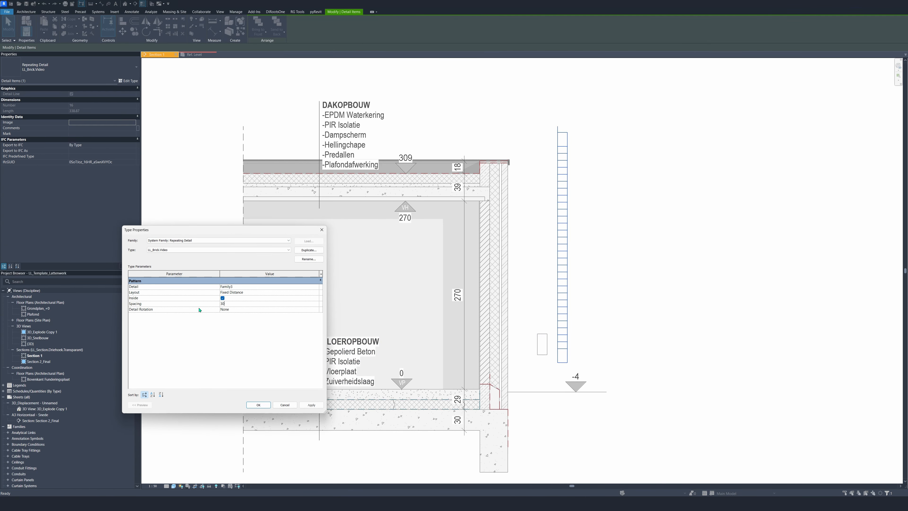
pyautogui.click(199, 310)
pyautogui.click(311, 405)
pyautogui.click(258, 404)
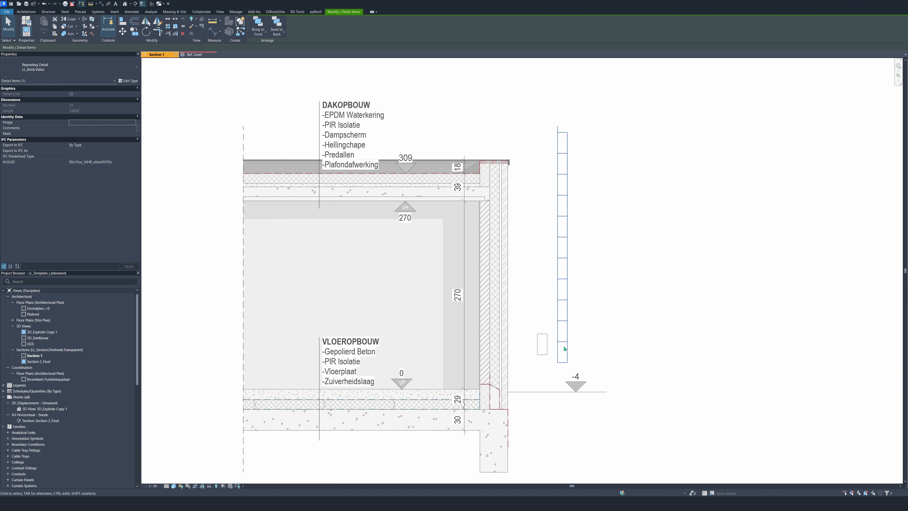
# Step: Move the repeating detail by its lower end point onto the base corner of the wall's inner masonry leaf
pyautogui.press('m')
pyautogui.press('v')
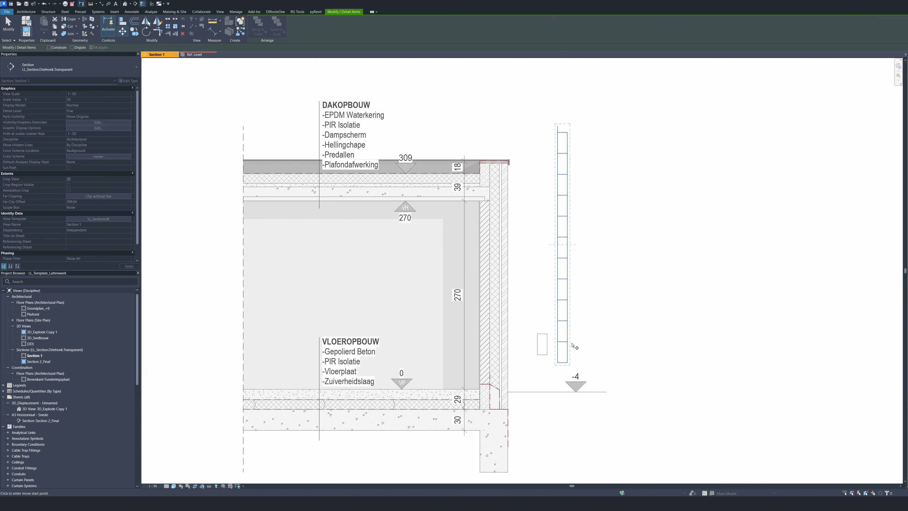
pyautogui.click(558, 362)
pyautogui.scroll(5, 496, 375)
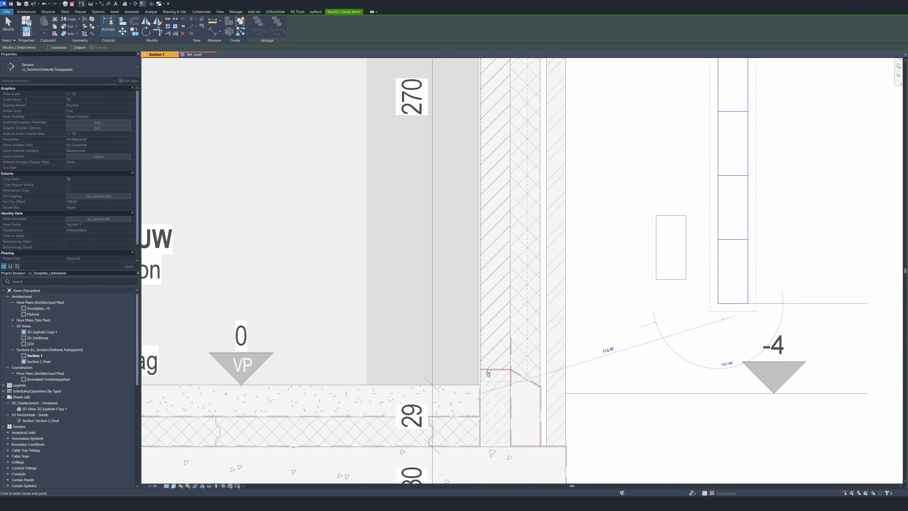
pyautogui.click(481, 373)
pyautogui.scroll(5, 480, 371)
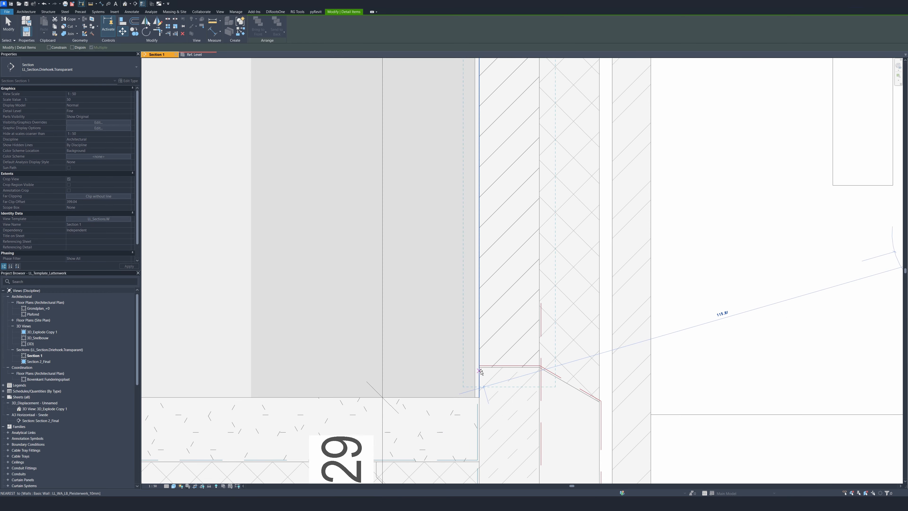
pyautogui.scroll(-9, 465, 421)
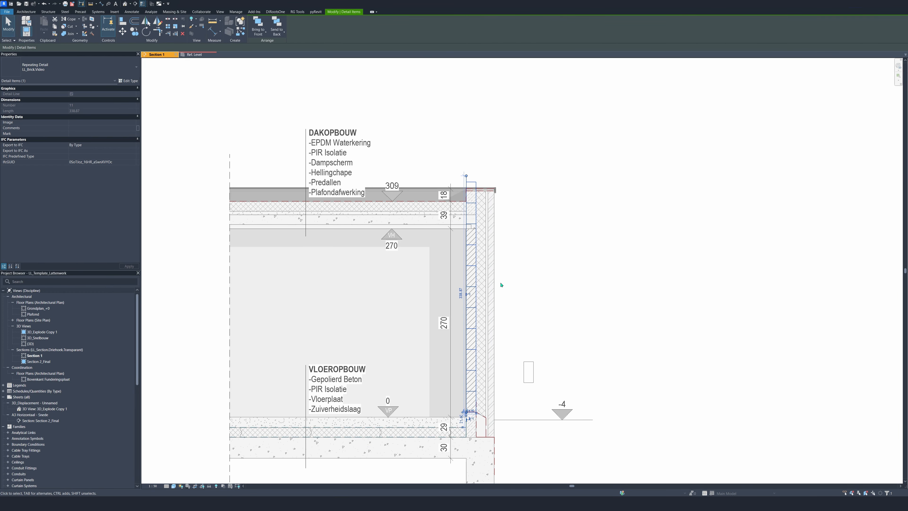
# Step: Shorten the repeating detail by lowering its upper end below the roof slab, then deselect it
pyautogui.moveTo(466, 176); pyautogui.dragTo(466, 243)
pyautogui.press('Escape')
pyautogui.press('Escape')
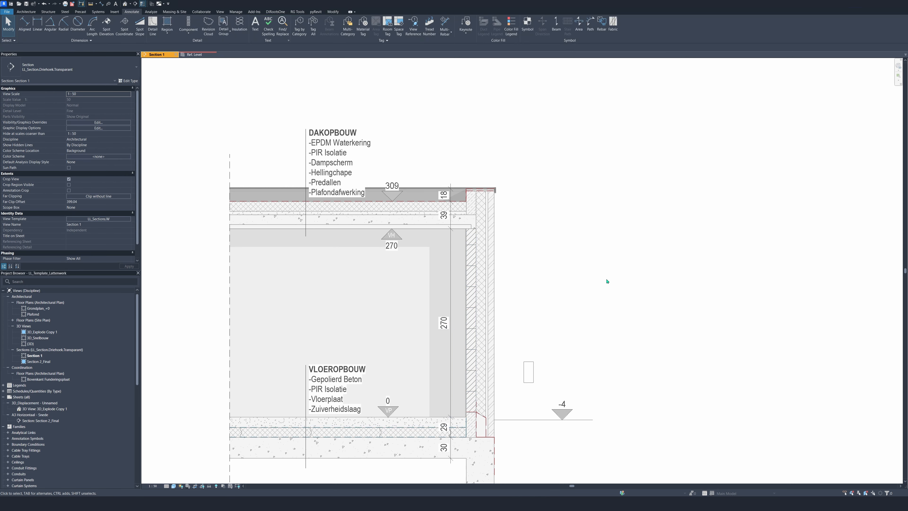
pyautogui.scroll(2, 567, 275)
pyautogui.scroll(-2, 411, 250)
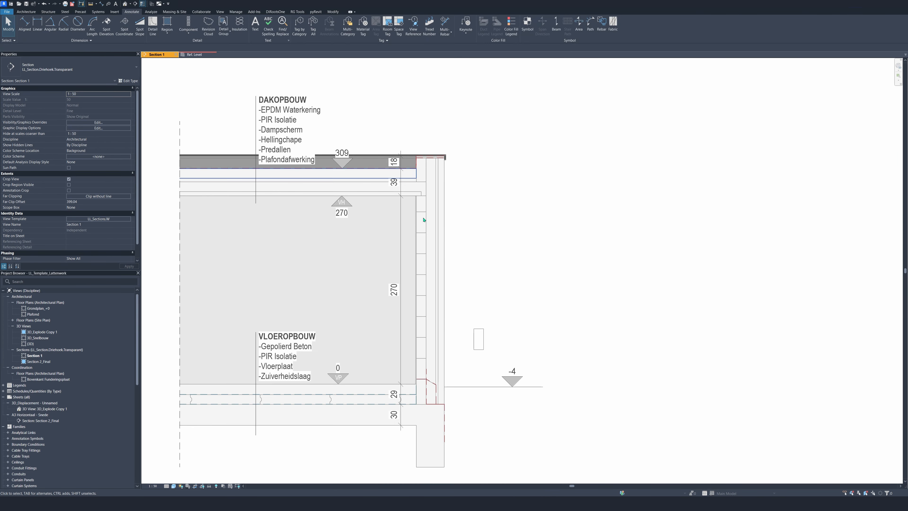
# Step: Switch on LL_Filled.Region in the single block's type properties, accept it and deselect the block
pyautogui.click(486, 341)
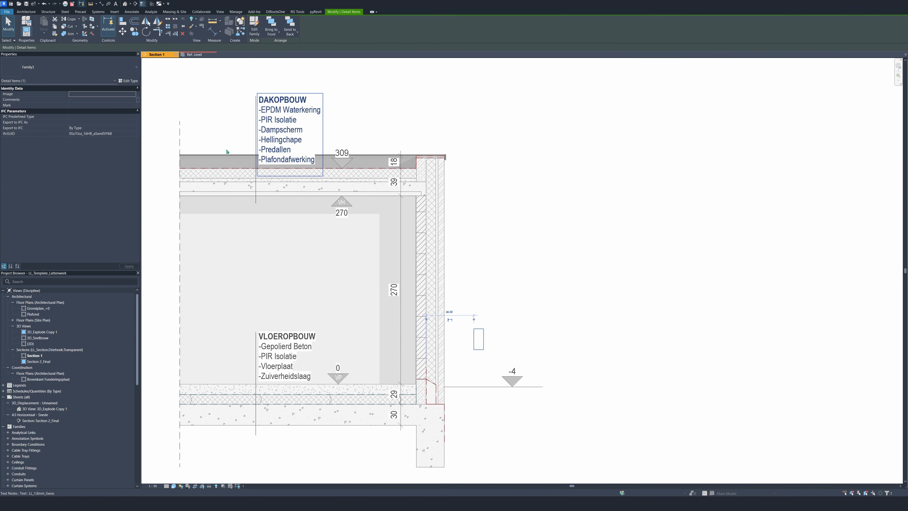
pyautogui.click(128, 80)
pyautogui.click(220, 299)
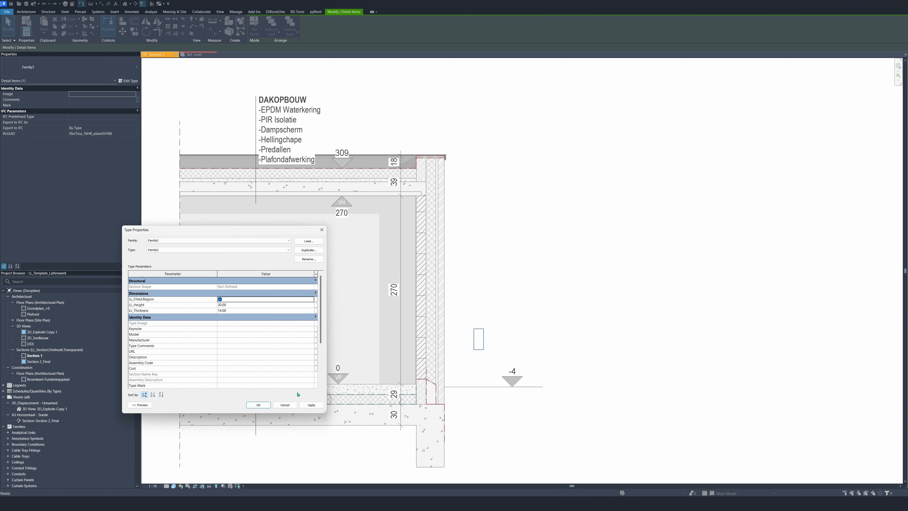
pyautogui.click(312, 405)
pyautogui.click(258, 405)
pyautogui.click(517, 288)
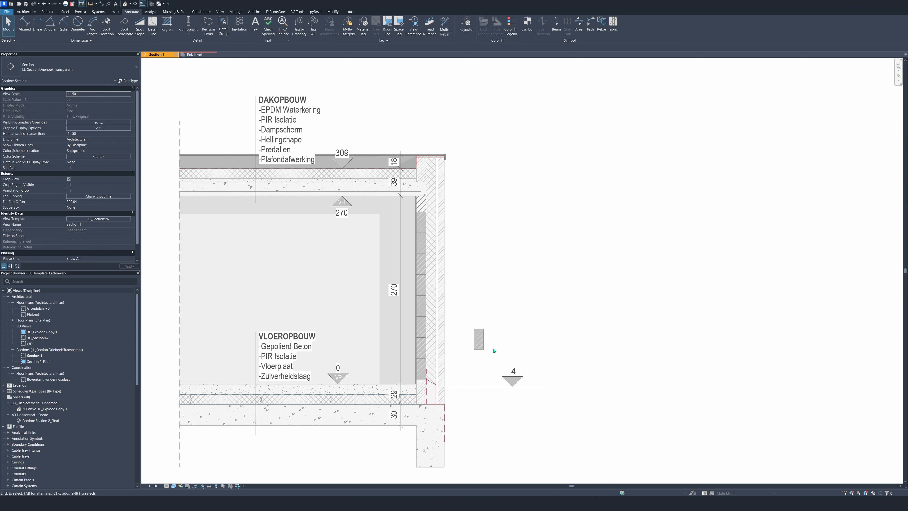
# Step: Duplicate the single block's type as Brick Fit, accept the type properties and deselect the block
pyautogui.click(482, 346)
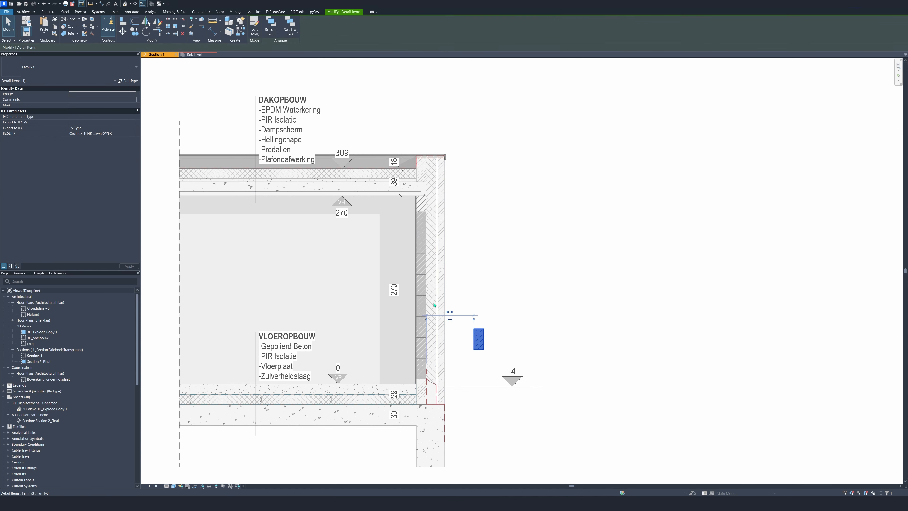
pyautogui.click(129, 82)
pyautogui.click(308, 249)
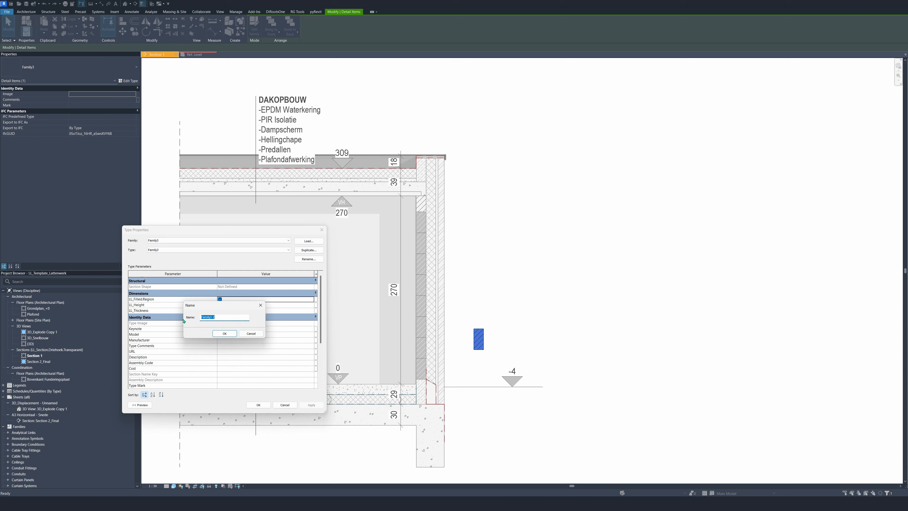
pyautogui.write('Brick Fit')
pyautogui.click(216, 333)
pyautogui.click(258, 404)
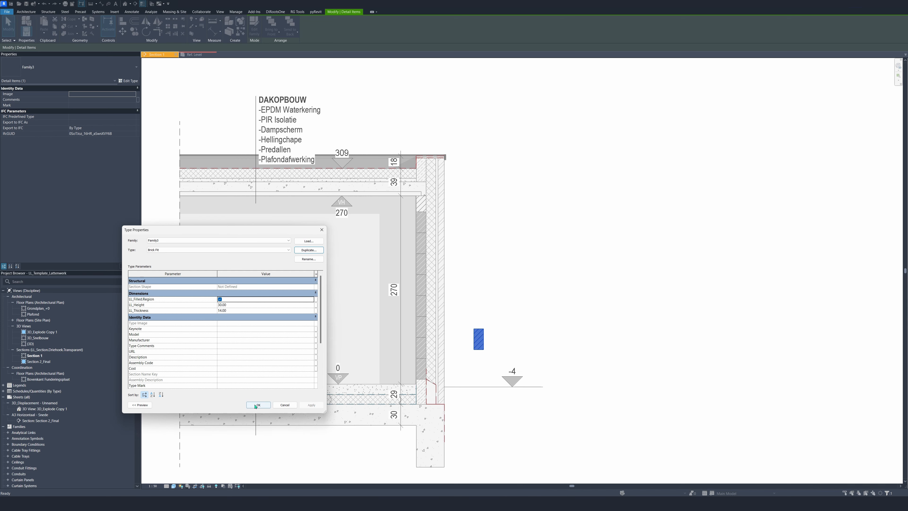
pyautogui.press('Escape')
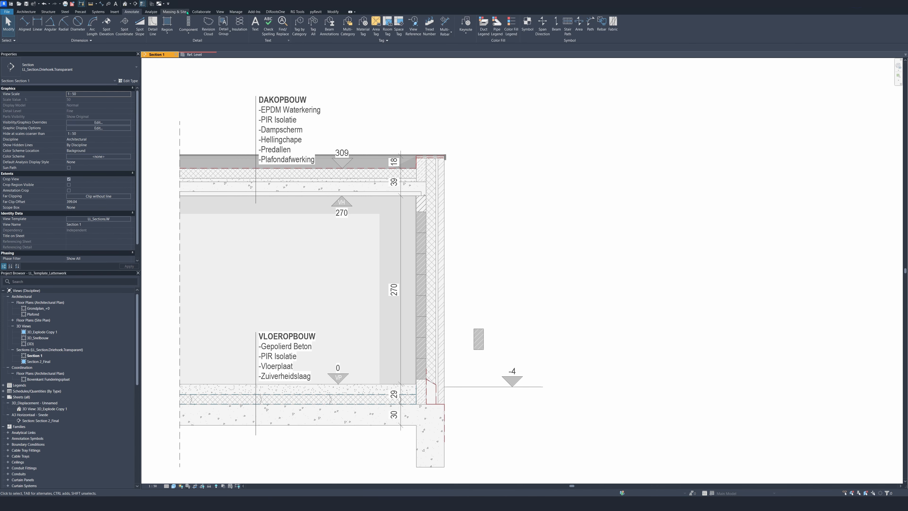
# Step: Measure the vertical gap between the topmost repeated block and the underside of the roof slab
pyautogui.click(90, 3)
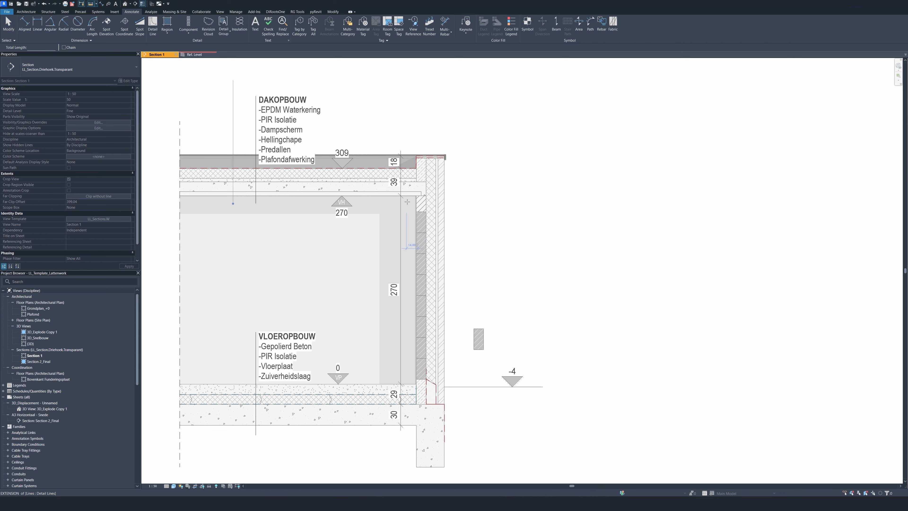
pyautogui.scroll(2, 407, 202)
pyautogui.click(428, 217)
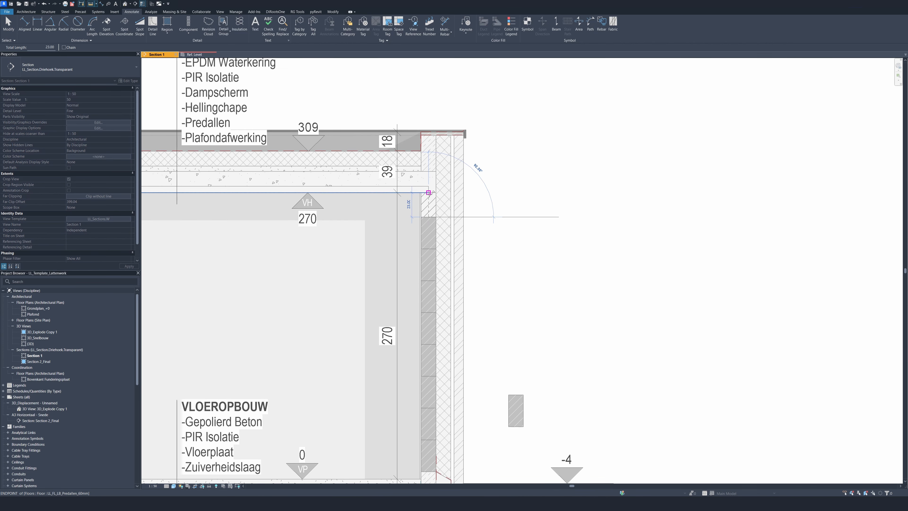
pyautogui.press('Escape')
pyautogui.press('Escape')
pyautogui.scroll(-2, 373, 197)
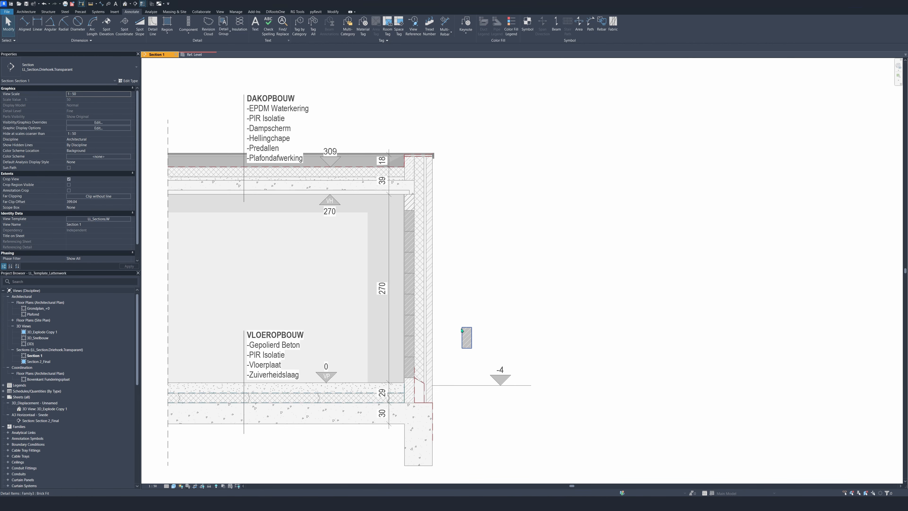
# Step: Set the Brick Fit type's LL_Height to 23 with its filled region kept on, and accept the type properties
pyautogui.click(462, 331)
pyautogui.click(128, 81)
pyautogui.click(220, 300)
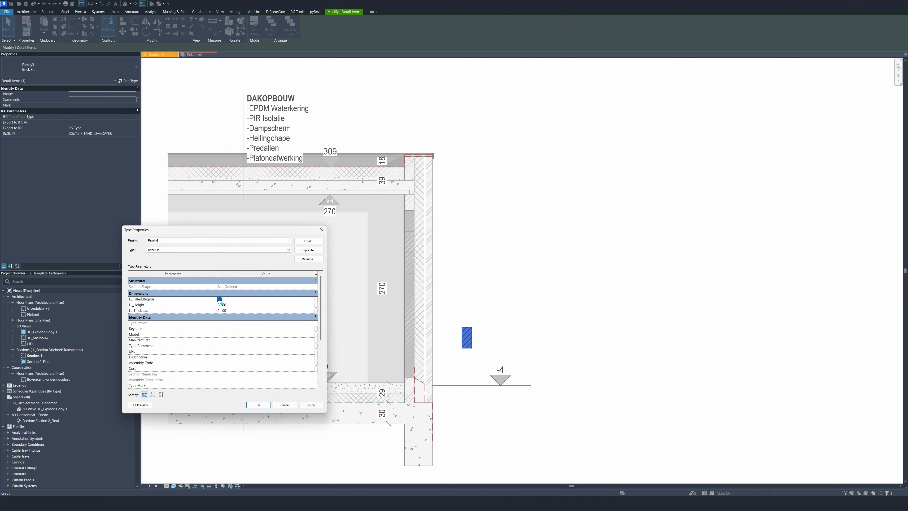
pyautogui.click(239, 305)
pyautogui.write('23')
pyautogui.click(311, 409)
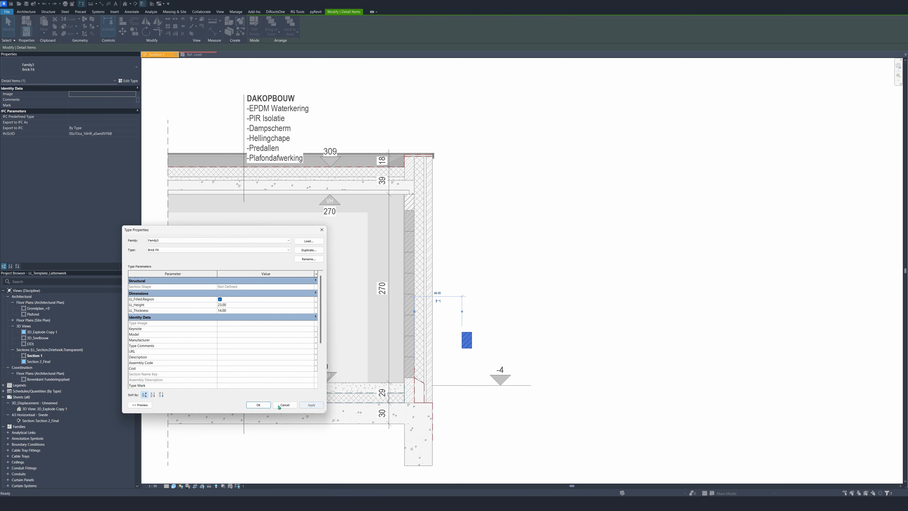
pyautogui.click(258, 404)
# Step: Move the Brick Fit block into the gap between the topmost repeated block and the roof slab, and deselect it
pyautogui.press('m')
pyautogui.press('v')
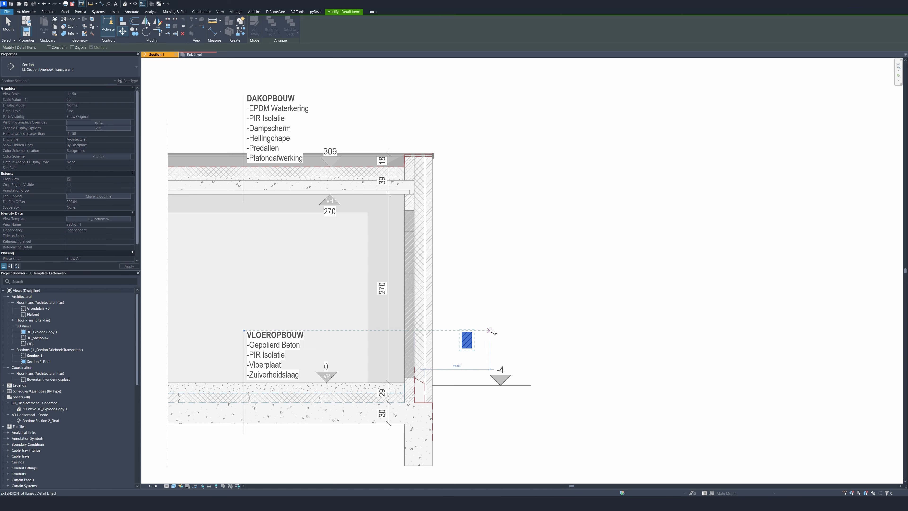
pyautogui.click(472, 349)
pyautogui.scroll(4, 411, 205)
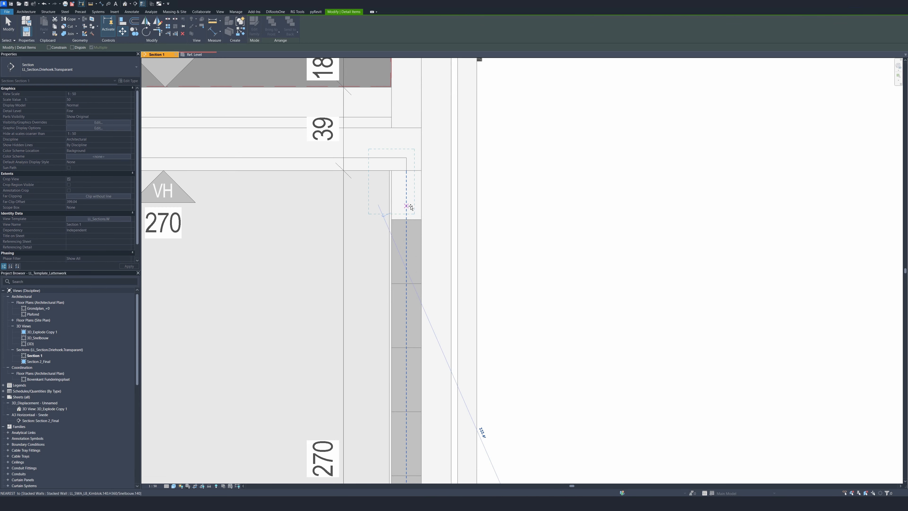
pyautogui.click(421, 227)
pyautogui.scroll(-2, 399, 244)
pyautogui.press('Escape')
pyautogui.scroll(-2, 372, 238)
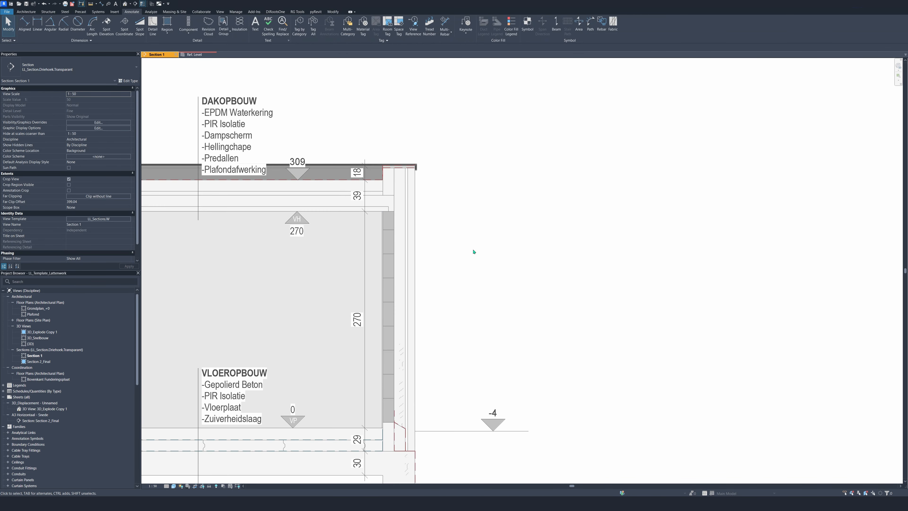
pyautogui.scroll(-2, 509, 256)
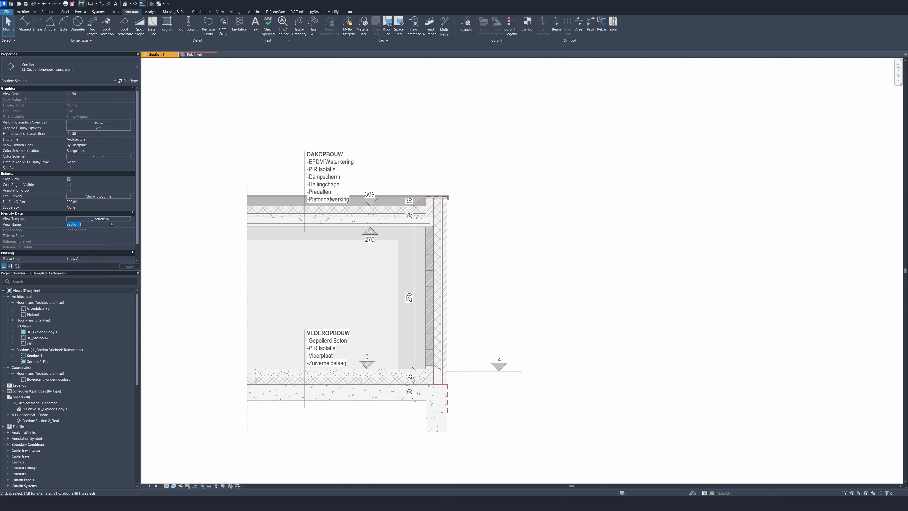
# Step: Preview the LL_Sections view template on the section, and reassign LL_Sections.W
pyautogui.click(99, 218)
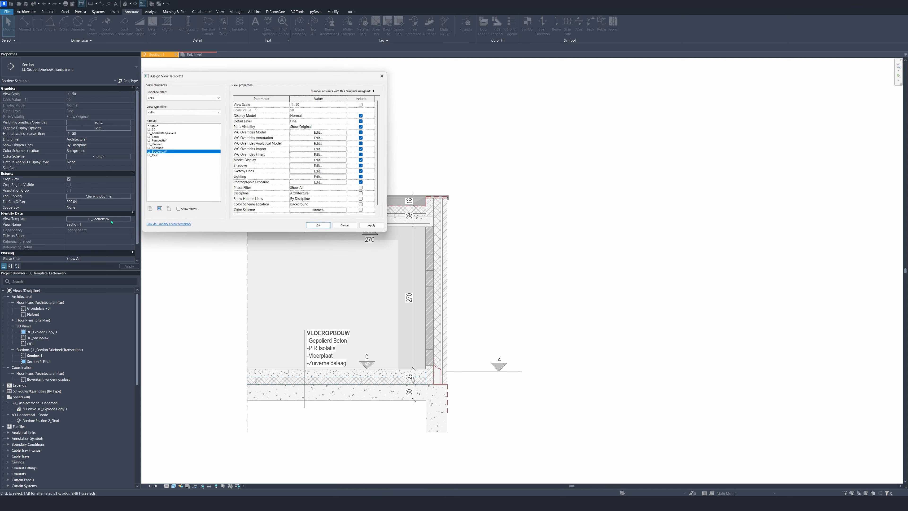
pyautogui.click(165, 148)
pyautogui.click(375, 227)
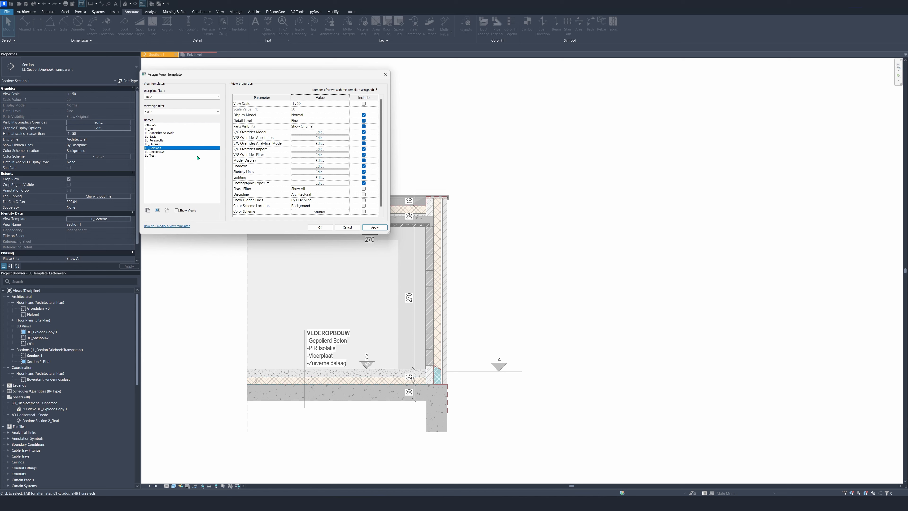
pyautogui.click(172, 152)
pyautogui.click(374, 228)
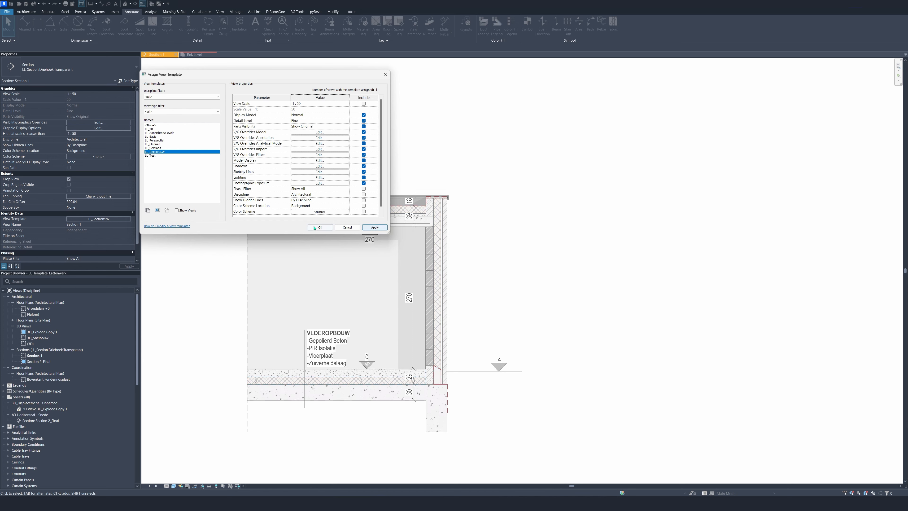
pyautogui.click(320, 227)
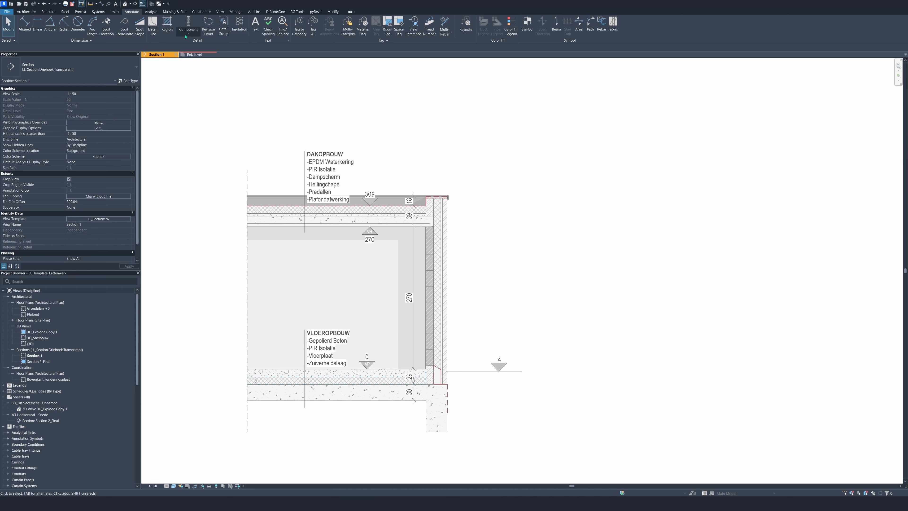
# Step: Start placing a repeating detail with the type LL_Gevelsteen.Snede_90x100
pyautogui.click(188, 24)
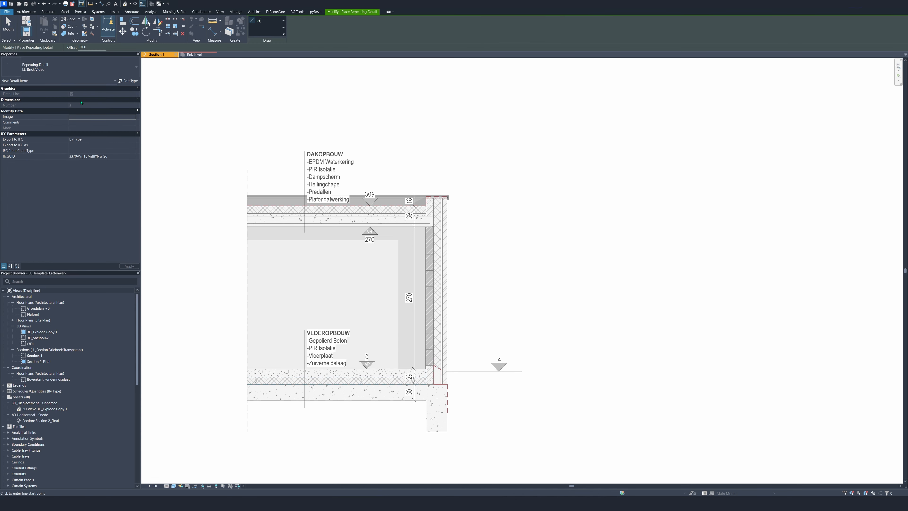
pyautogui.click(46, 69)
pyautogui.click(46, 69)
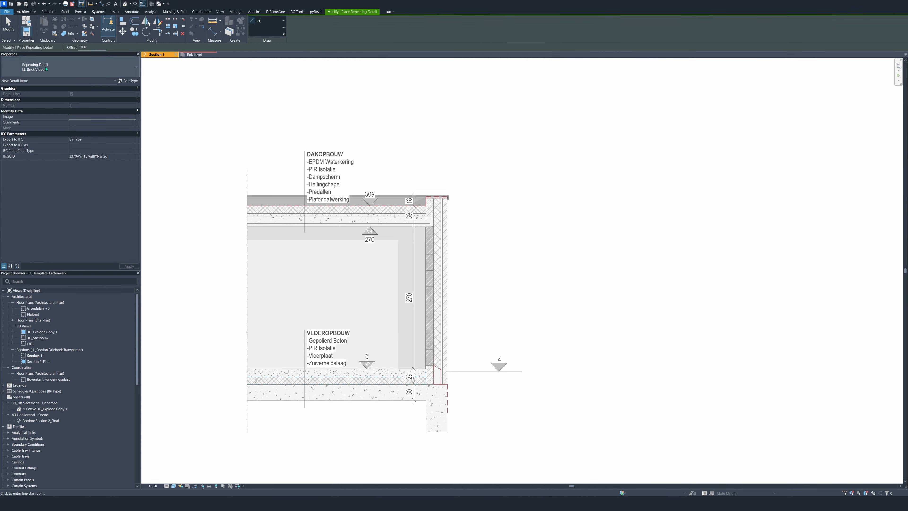
pyautogui.click(46, 69)
pyautogui.click(67, 110)
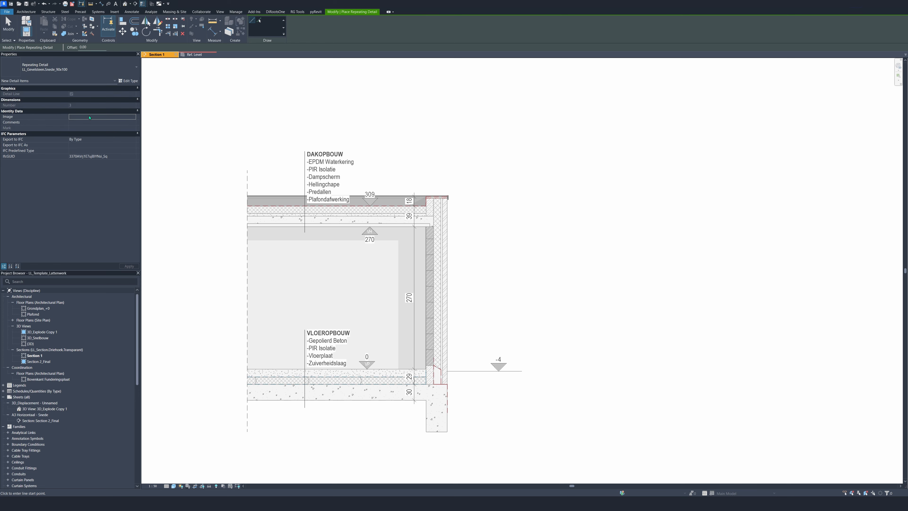
pyautogui.scroll(6, 444, 381)
pyautogui.scroll(2, 444, 381)
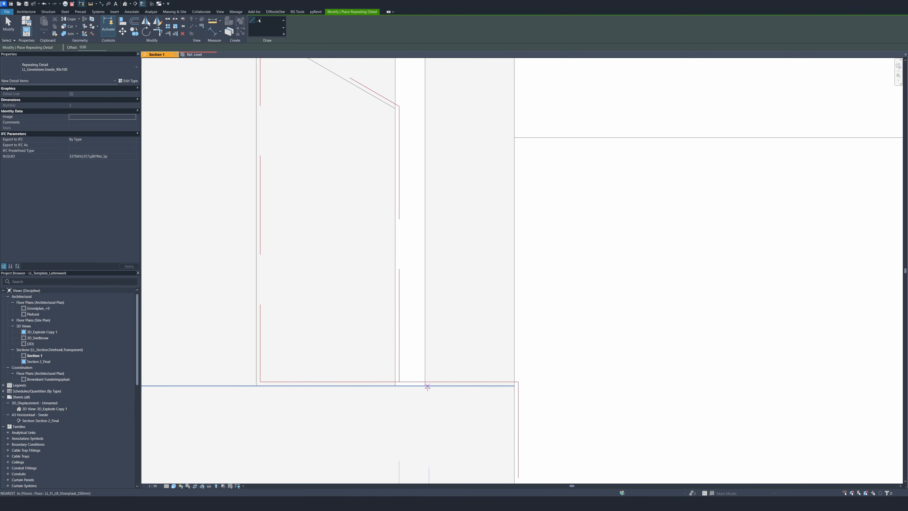
pyautogui.click(433, 383)
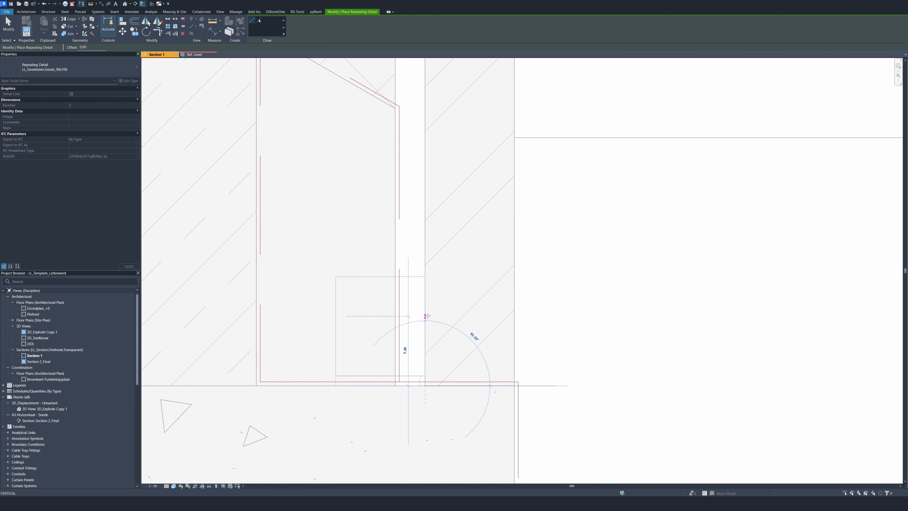
pyautogui.scroll(-3, 425, 320)
pyautogui.scroll(-2, 429, 204)
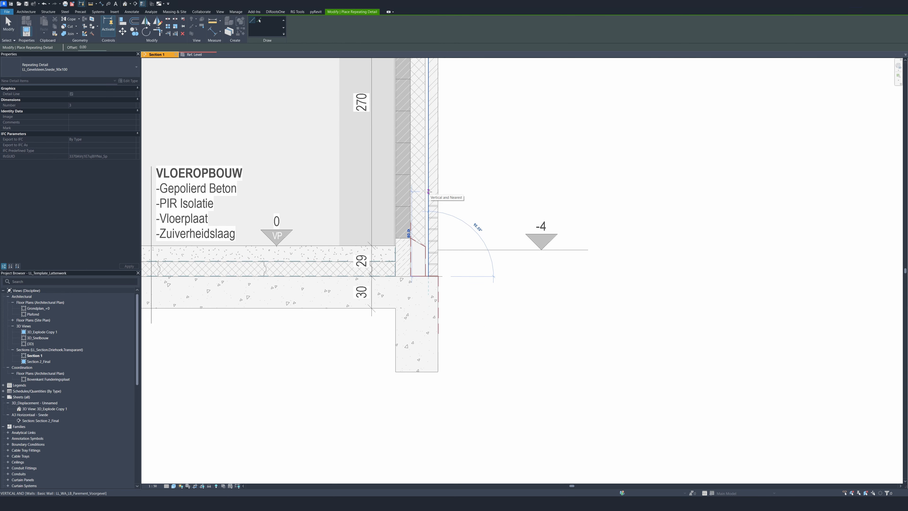
pyautogui.scroll(5, 429, 192)
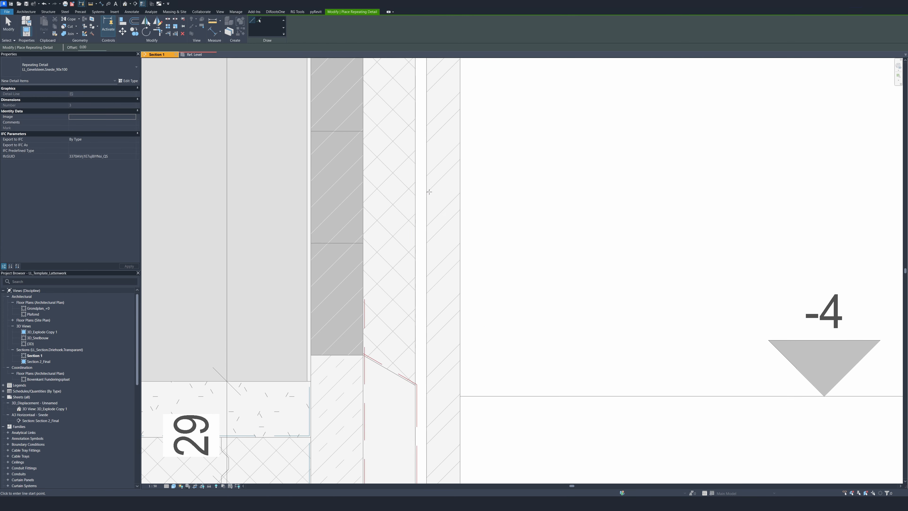
# Step: Draw the facing brick repeating detail along the facade's outer face, from the foundation corner up to the roof edge
pyautogui.scroll(-2, 427, 197)
pyautogui.scroll(3, 451, 386)
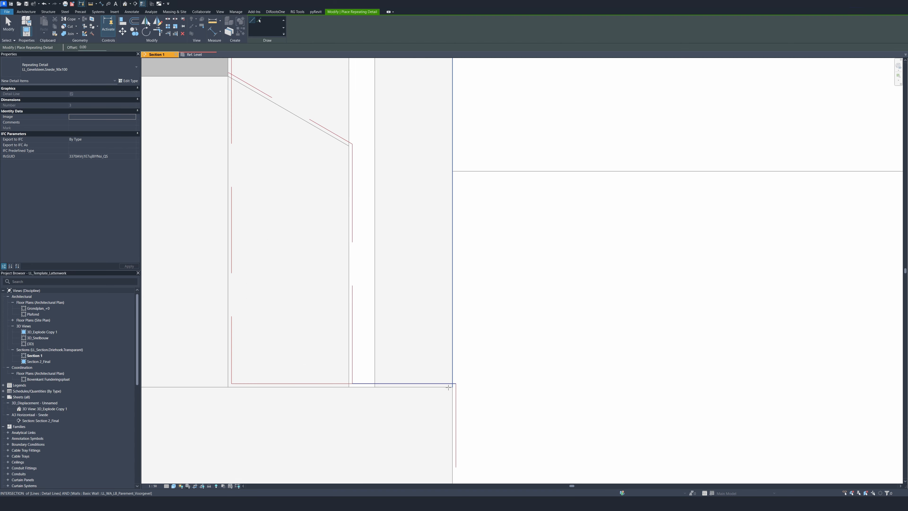
pyautogui.click(450, 386)
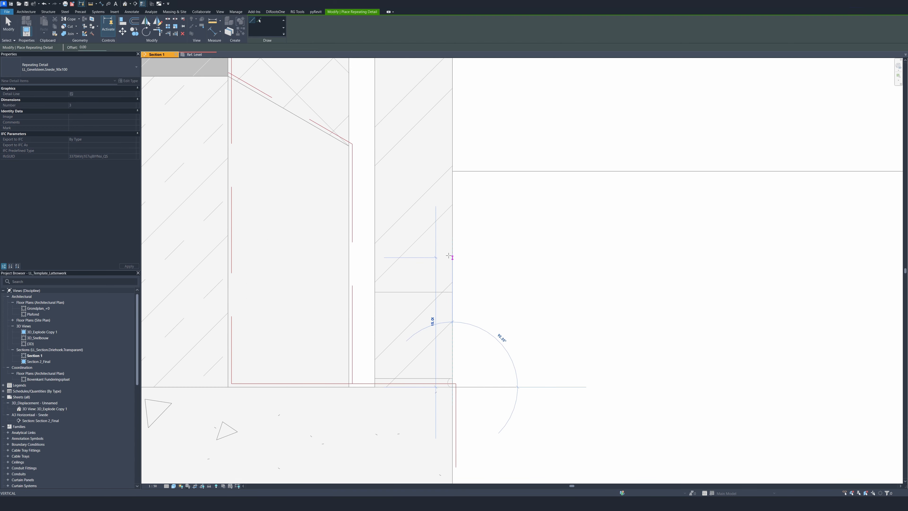
pyautogui.scroll(-5, 438, 274)
pyautogui.scroll(-4, 442, 270)
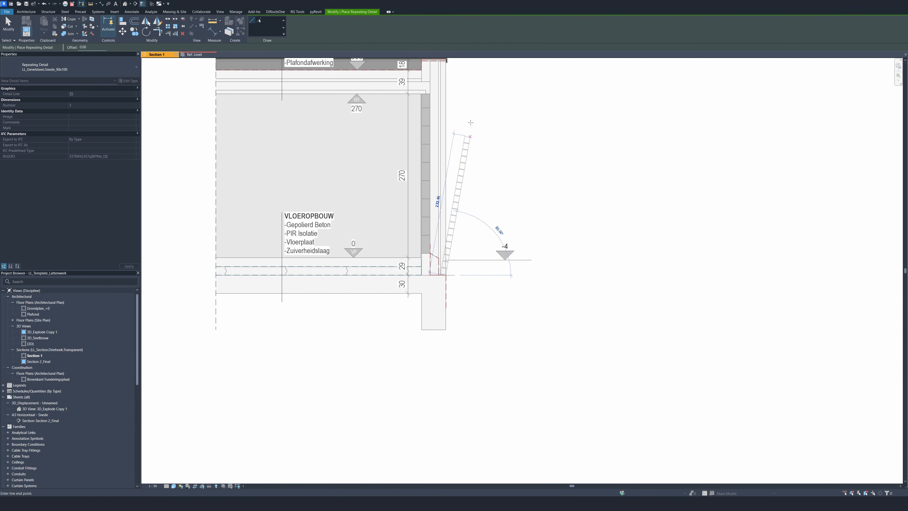
pyautogui.scroll(3, 460, 232)
pyautogui.scroll(3, 461, 232)
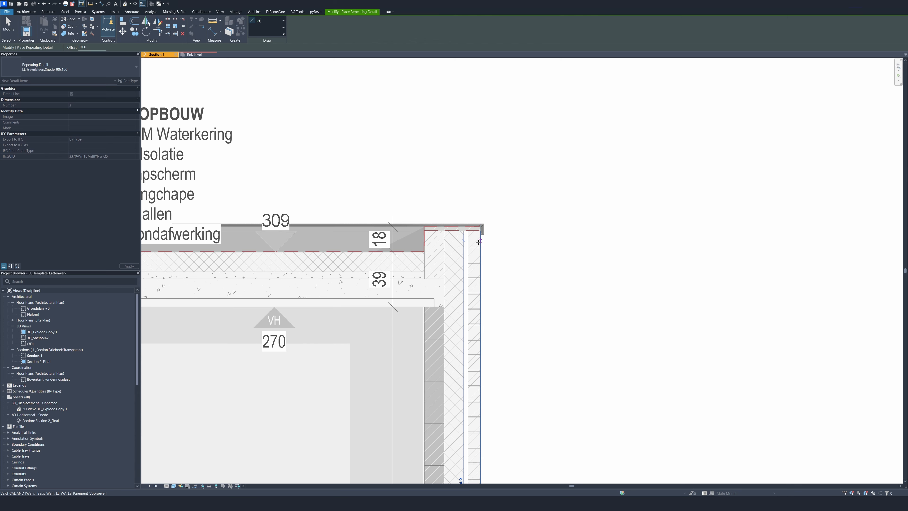
pyautogui.click(479, 242)
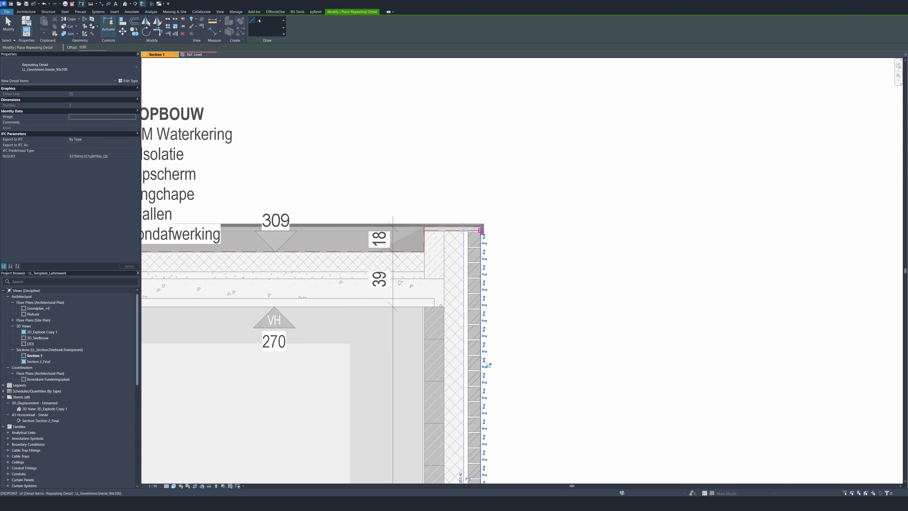
pyautogui.scroll(-3, 411, 250)
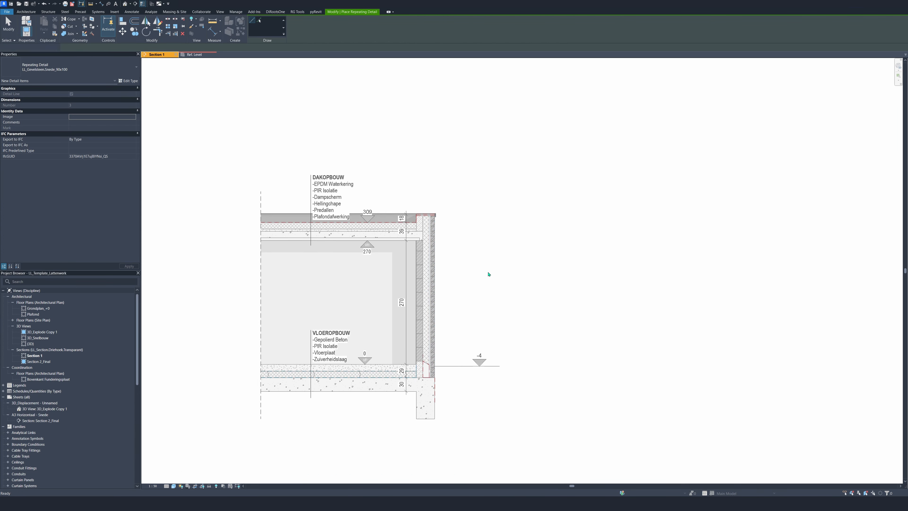
pyautogui.press('Escape')
pyautogui.press('Escape')
# Step: Switch off LL_Filled.Region in the type properties of the Brick Fit block under the roof slab
pyautogui.scroll(1, 399, 329)
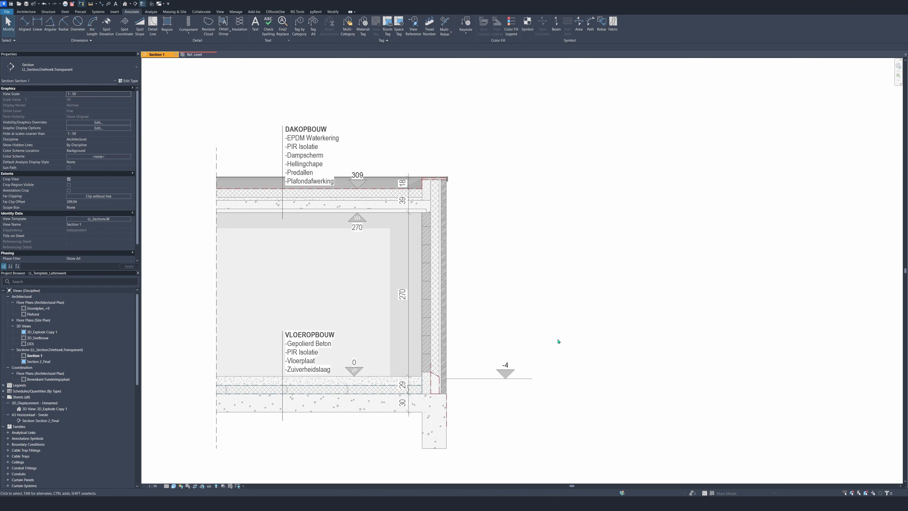
pyautogui.scroll(2, 392, 280)
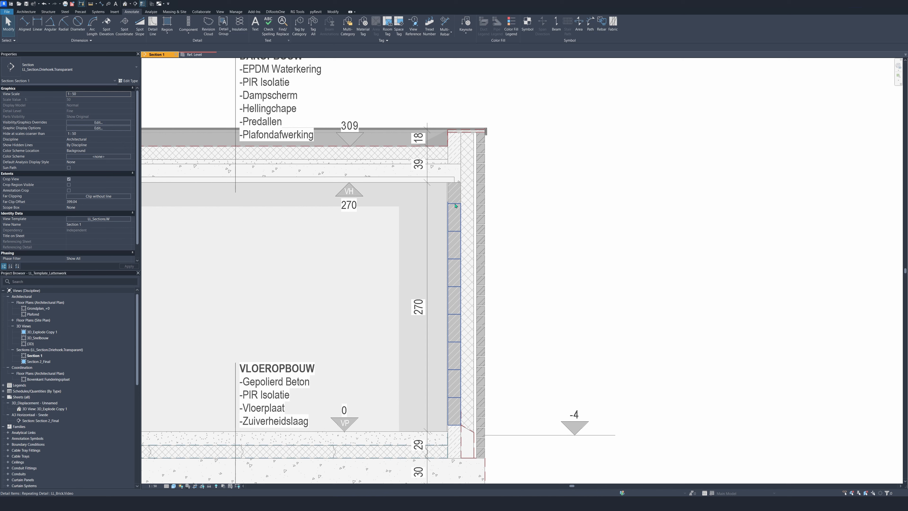
pyautogui.click(457, 195)
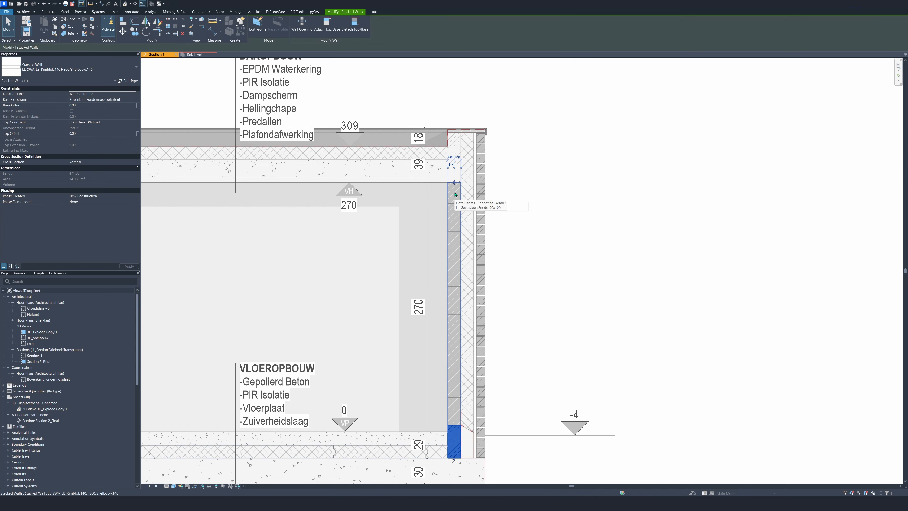
pyautogui.press('Escape')
pyautogui.press('Tab')
pyautogui.click(459, 199)
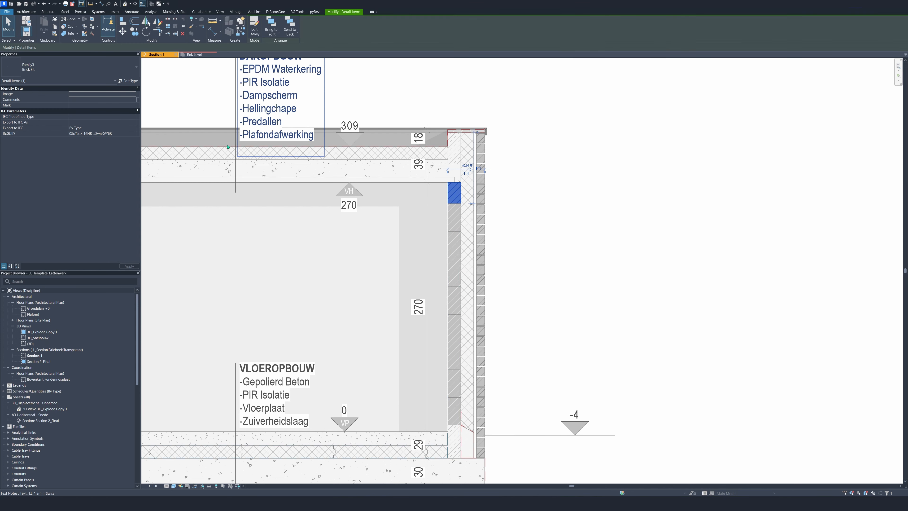
pyautogui.click(127, 81)
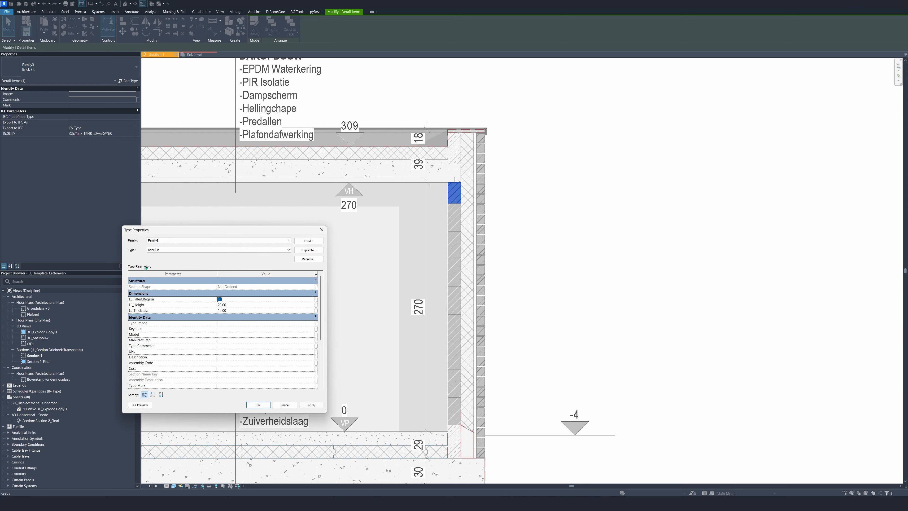
pyautogui.click(311, 406)
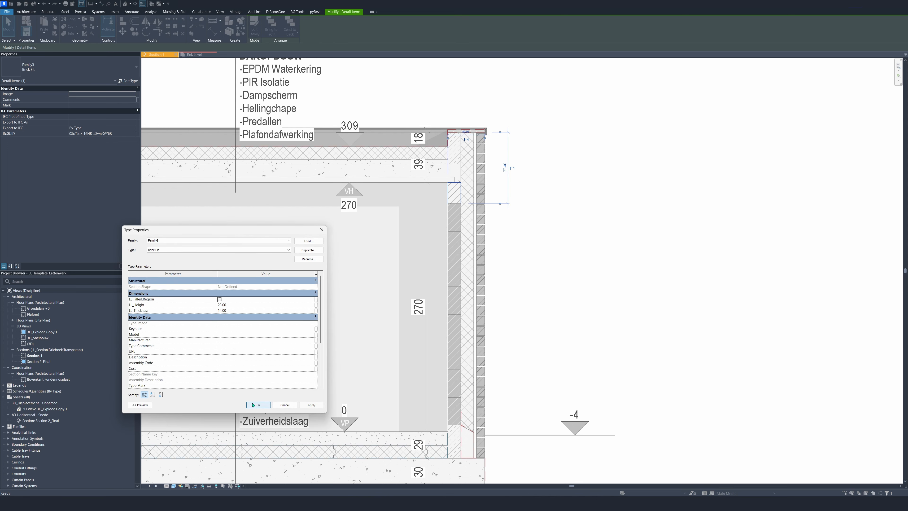
pyautogui.click(258, 405)
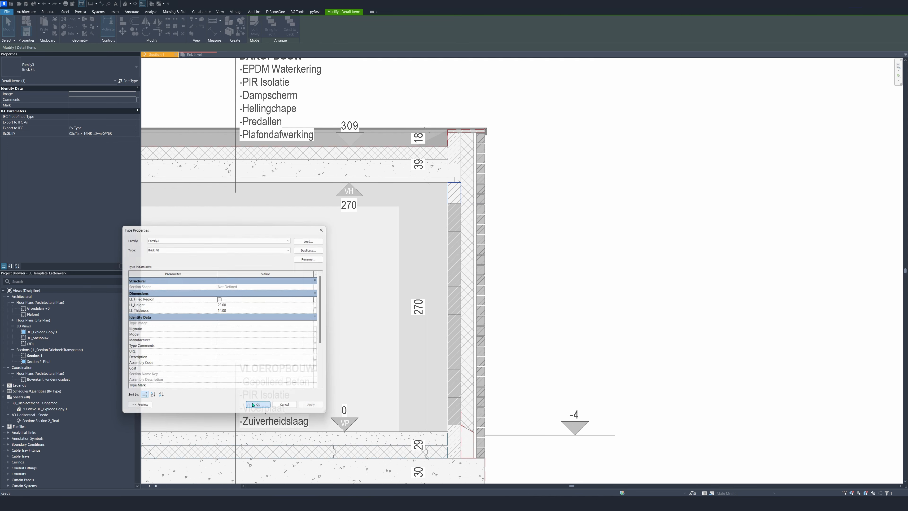
# Step: Copy the Brick Fit block to the empty area outside the facade
pyautogui.click(455, 194)
pyautogui.press('Escape')
pyautogui.click(461, 197)
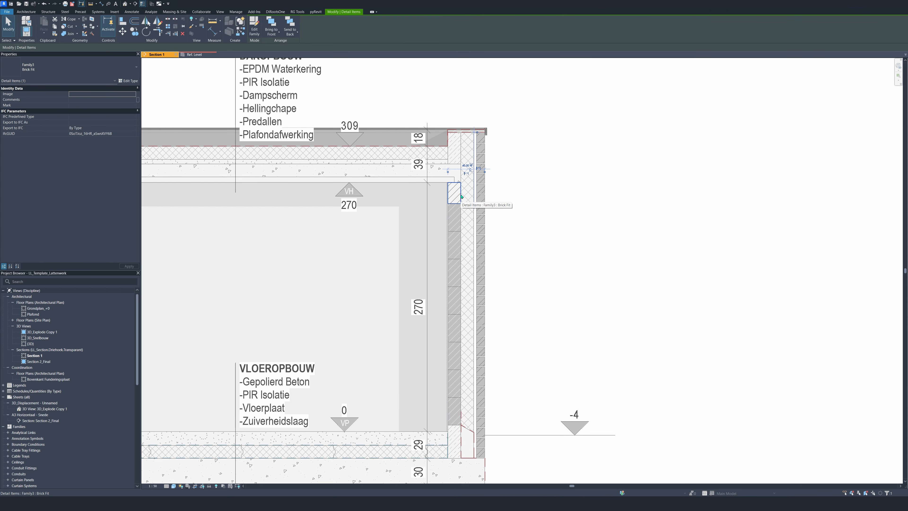
pyautogui.moveTo(460, 196)
pyautogui.mouseDown()
pyautogui.moveTo(508, 209)
pyautogui.moveTo(524, 231)
pyautogui.mouseUp()
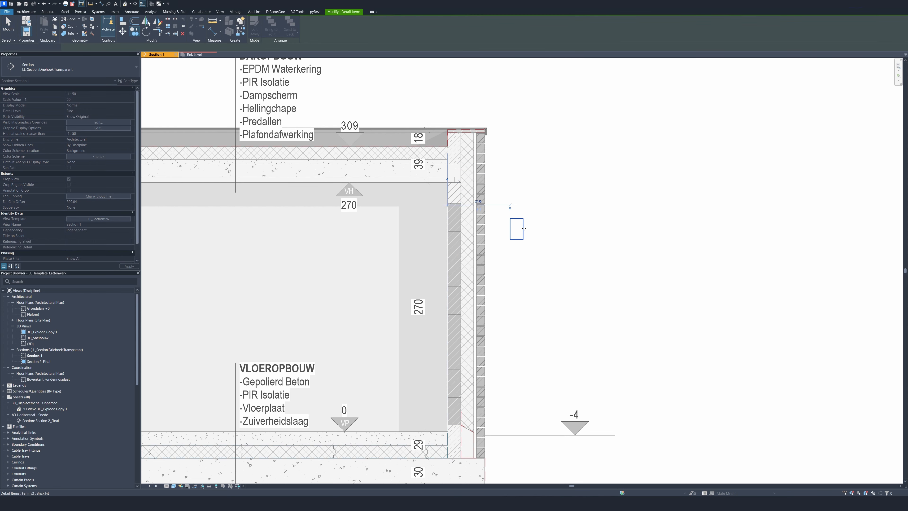
pyautogui.press('Escape')
pyautogui.hotkey('ctrl', 'z')
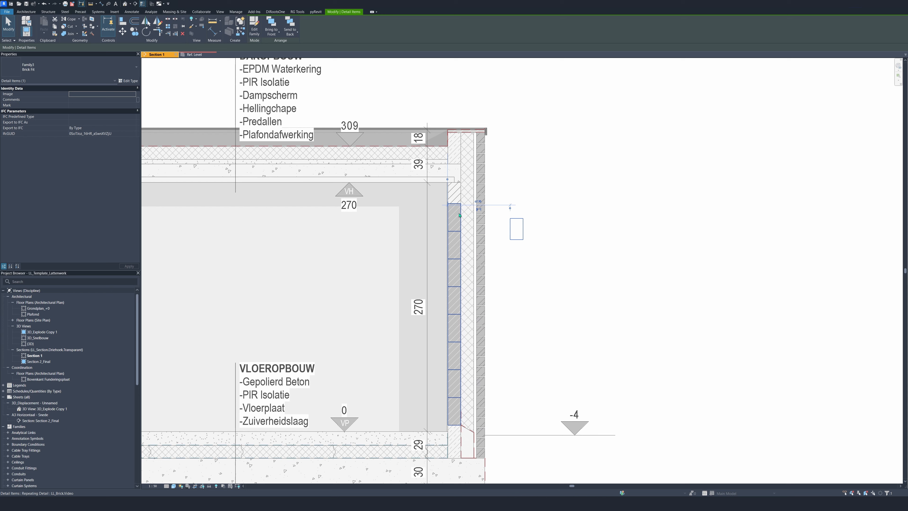
# Step: Change the copied block's type to Family3 and switch off LL_Filled.Region in its type properties
pyautogui.click(71, 67)
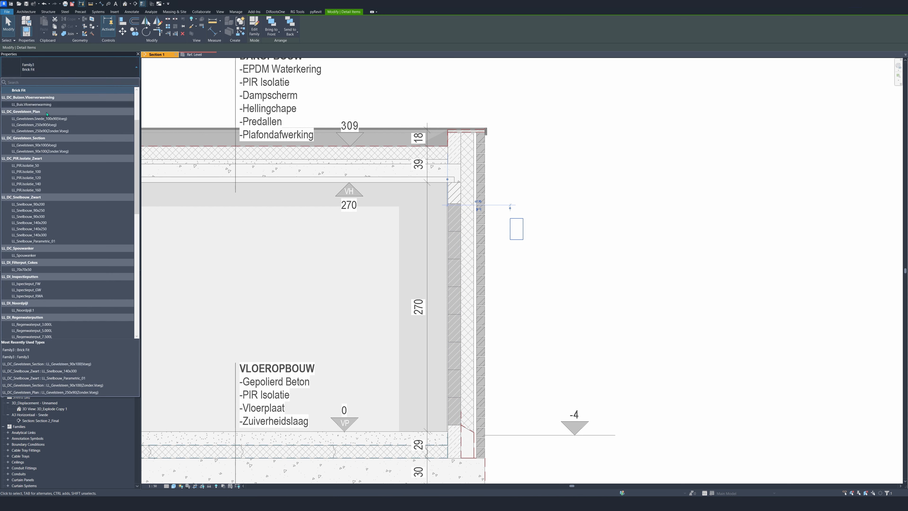
pyautogui.click(45, 105)
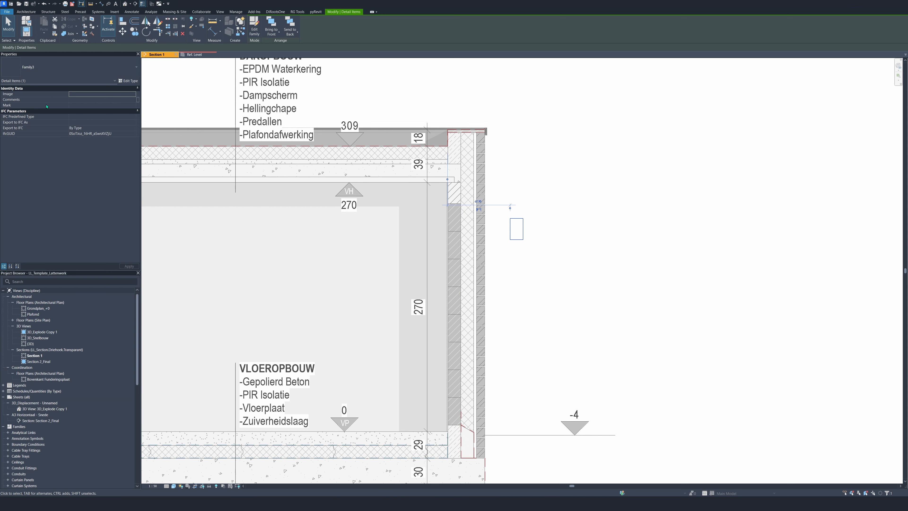
pyautogui.click(137, 80)
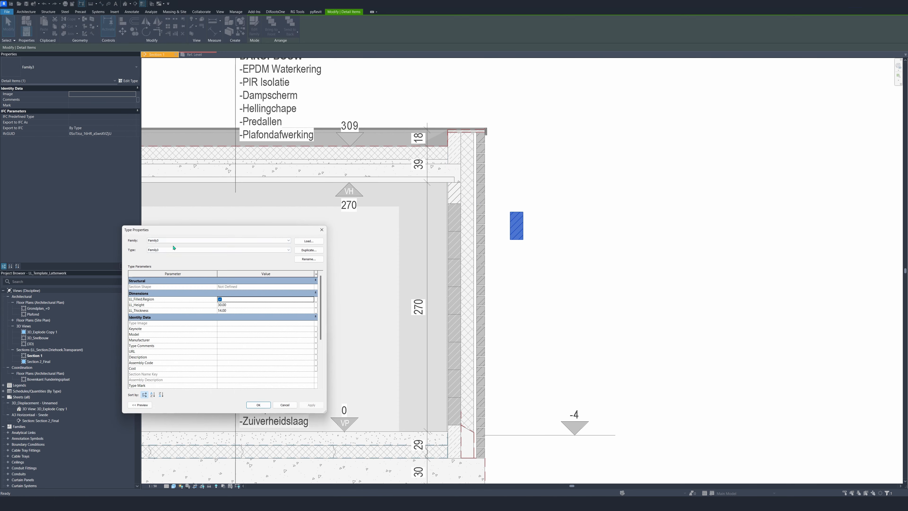
pyautogui.click(258, 405)
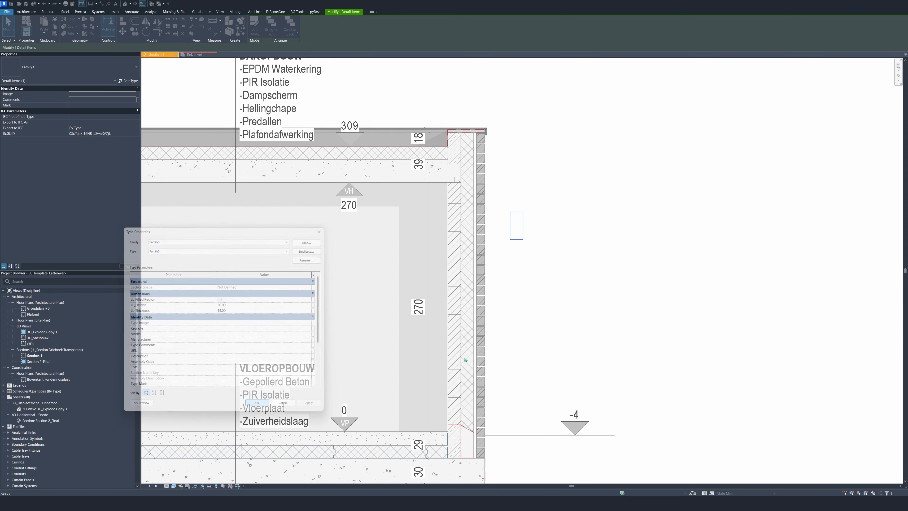
# Step: Place one LL_DC_Gevelsteen_Section detail component of type LL_Gevelsteen_90x100(Voeg) in the empty area outside the facade, below the copied block
pyautogui.click(323, 324)
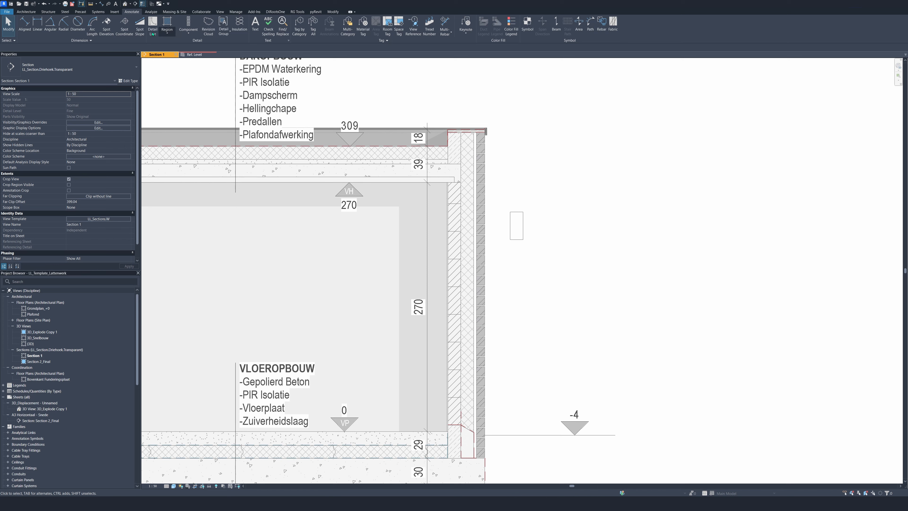
pyautogui.click(188, 34)
pyautogui.click(204, 42)
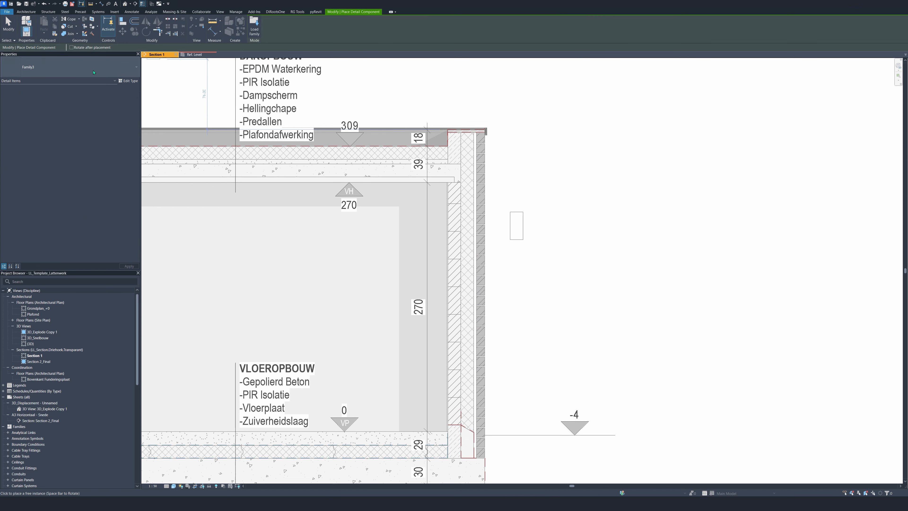
pyautogui.click(71, 67)
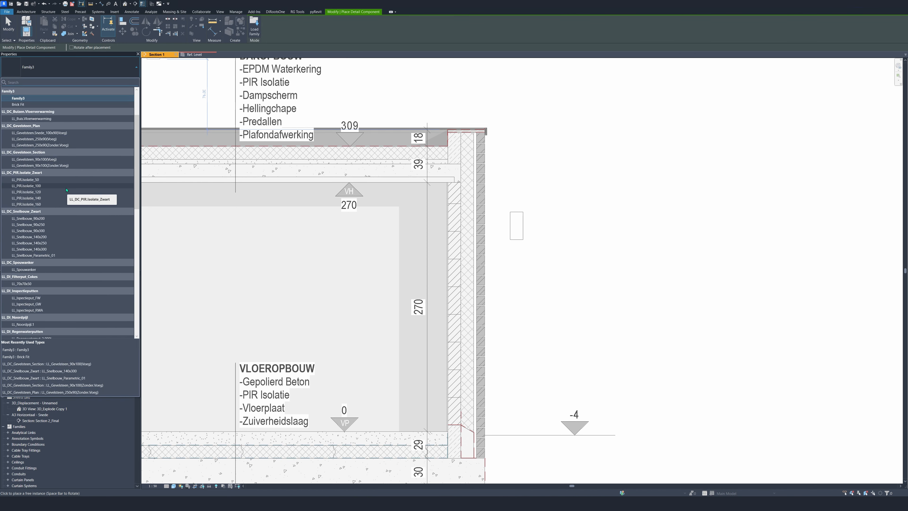
pyautogui.click(57, 159)
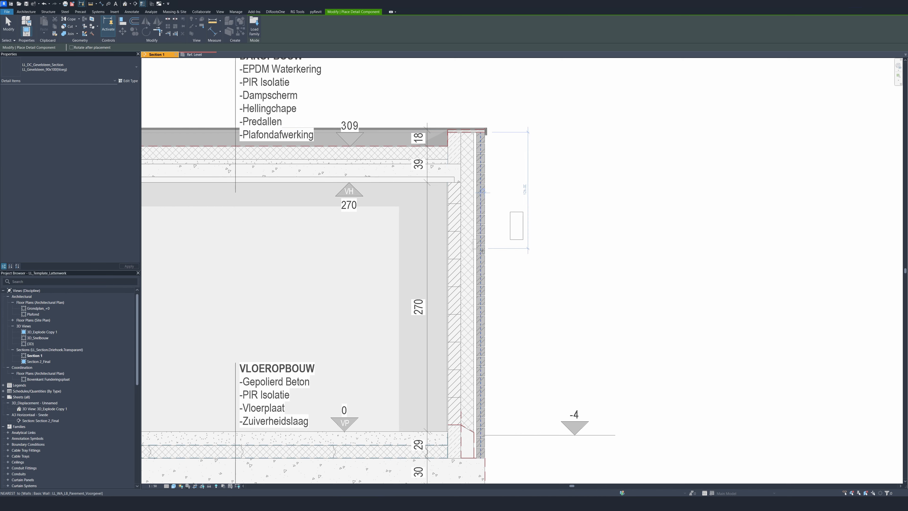
pyautogui.click(539, 281)
pyautogui.press('Escape')
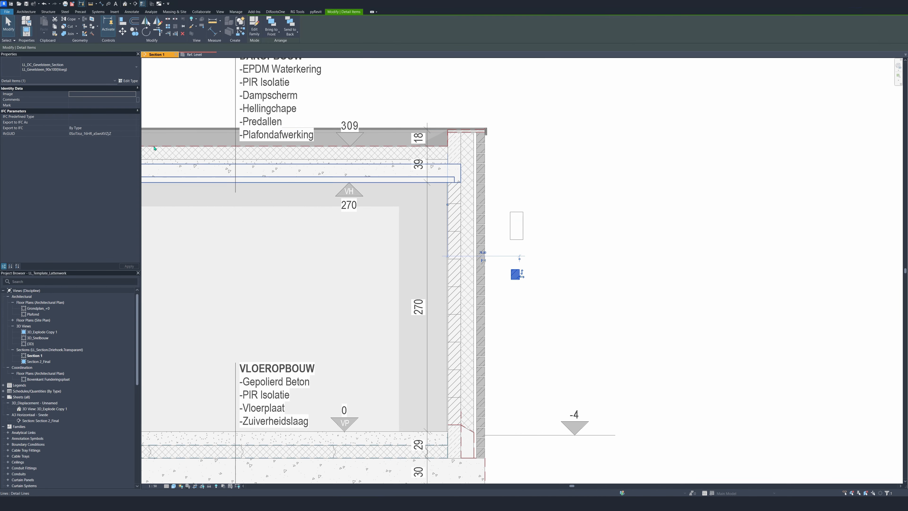
# Step: Switch off LL_Filled.Region in the type properties of the placed facing brick
pyautogui.click(128, 80)
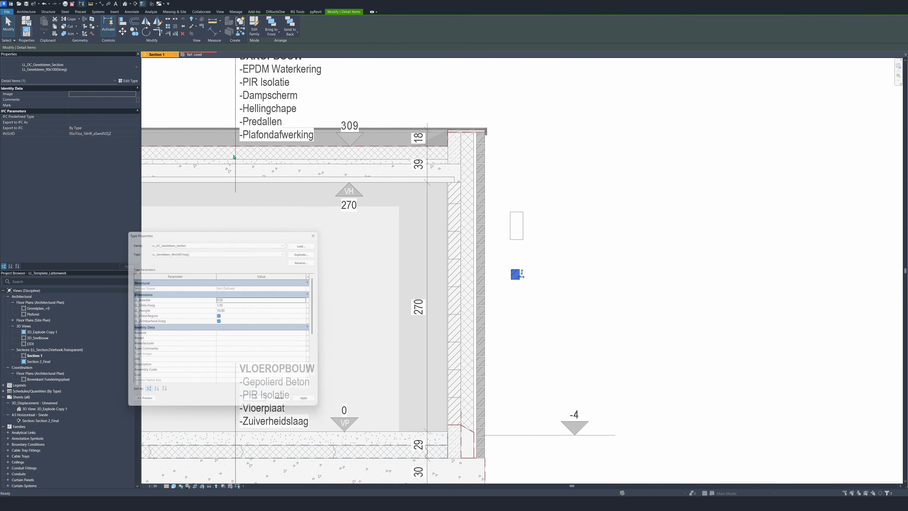
pyautogui.click(219, 317)
pyautogui.click(312, 405)
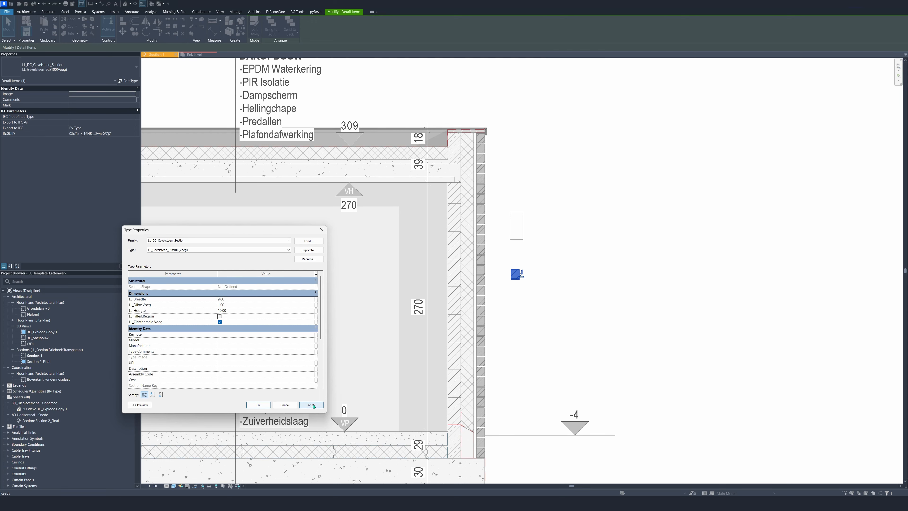
pyautogui.click(260, 405)
# Step: Delete the loose copied block and the loose facing brick from the empty area outside the facade
pyautogui.scroll(-3, 430, 212)
pyautogui.click(537, 206)
pyautogui.moveTo(509, 192); pyautogui.dragTo(467, 265)
pyautogui.press('Escape')
pyautogui.click(476, 219)
pyautogui.press('Delete')
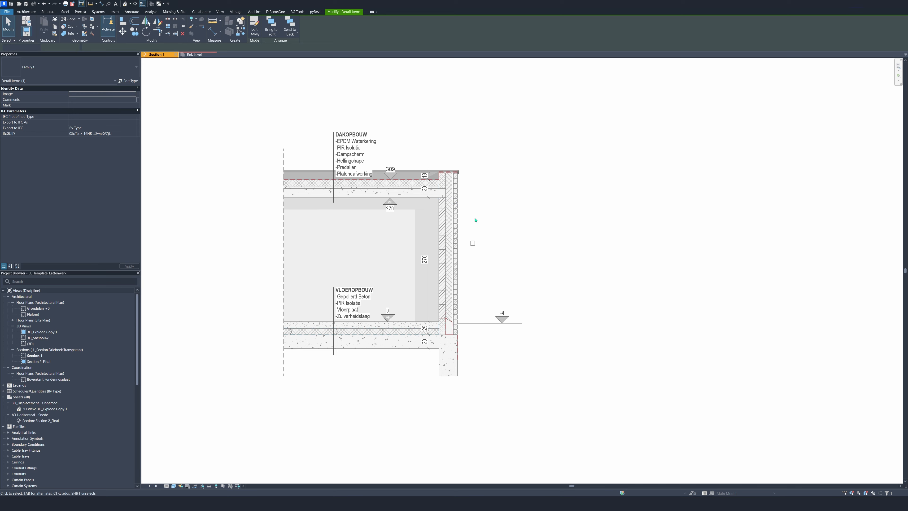
pyautogui.click(473, 242)
pyautogui.press('Delete')
pyautogui.scroll(-2, 547, 411)
pyautogui.scroll(5, 425, 302)
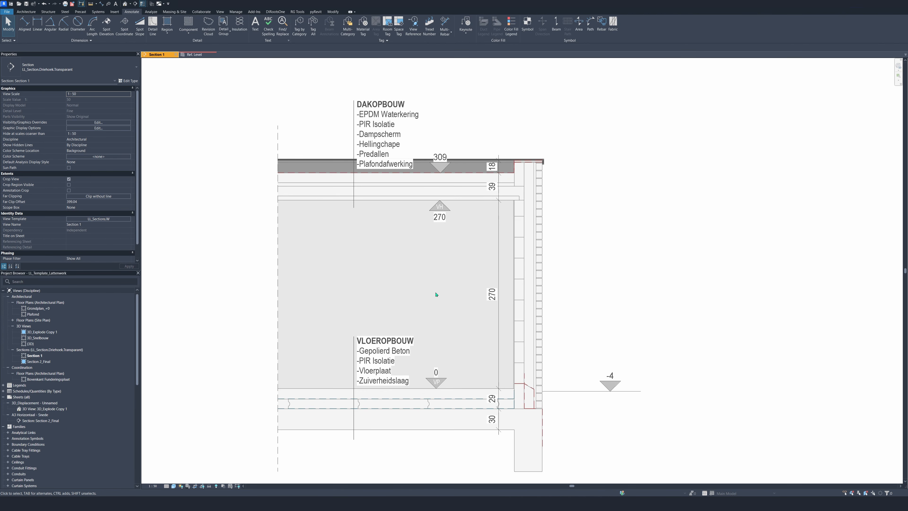